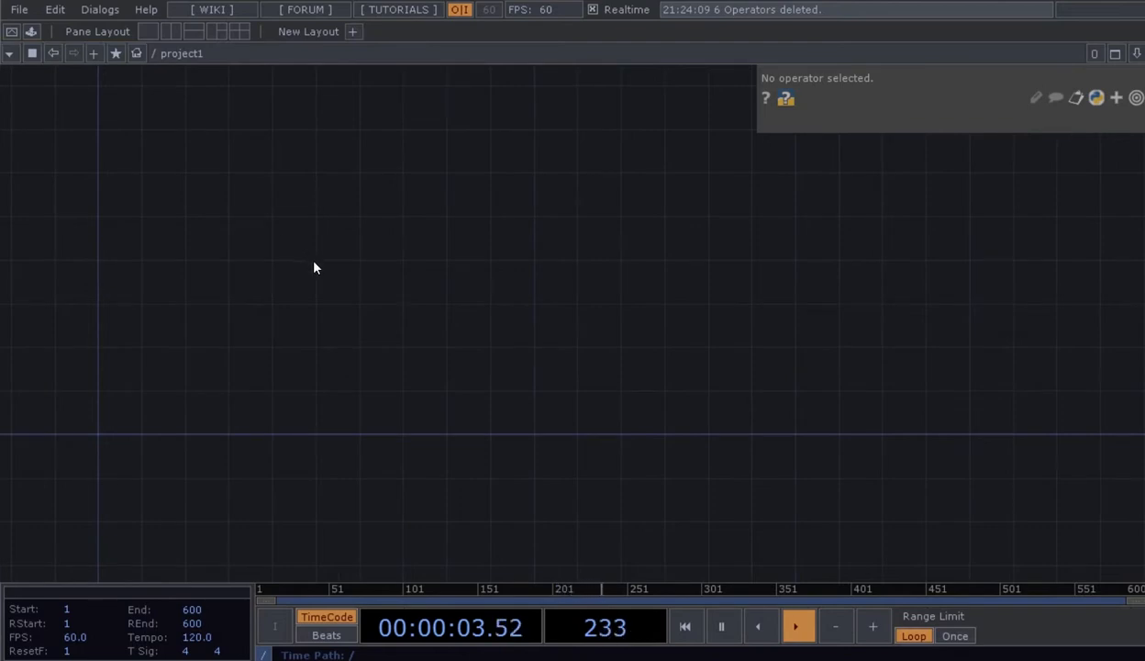
- Add a Line SOP to the empty project1 network
{"action": "left_click_drag", "start_coordinate": [314, 267], "coordinate": [415, 261]}
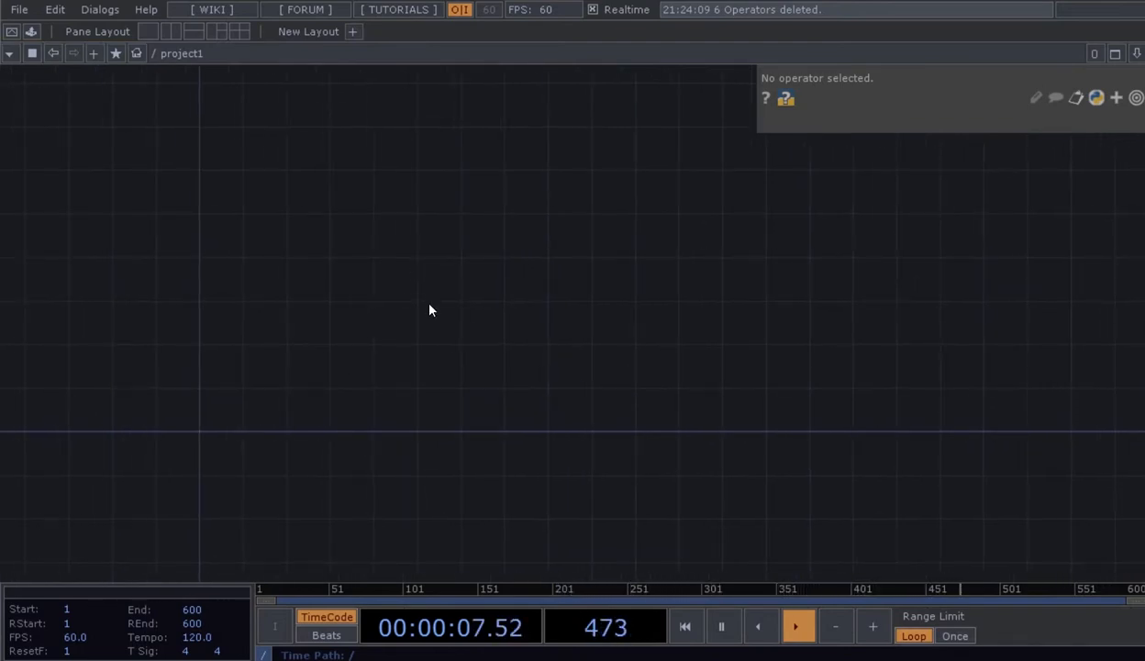
{"action": "left_click_drag", "start_coordinate": [429, 310], "coordinate": [460, 318]}
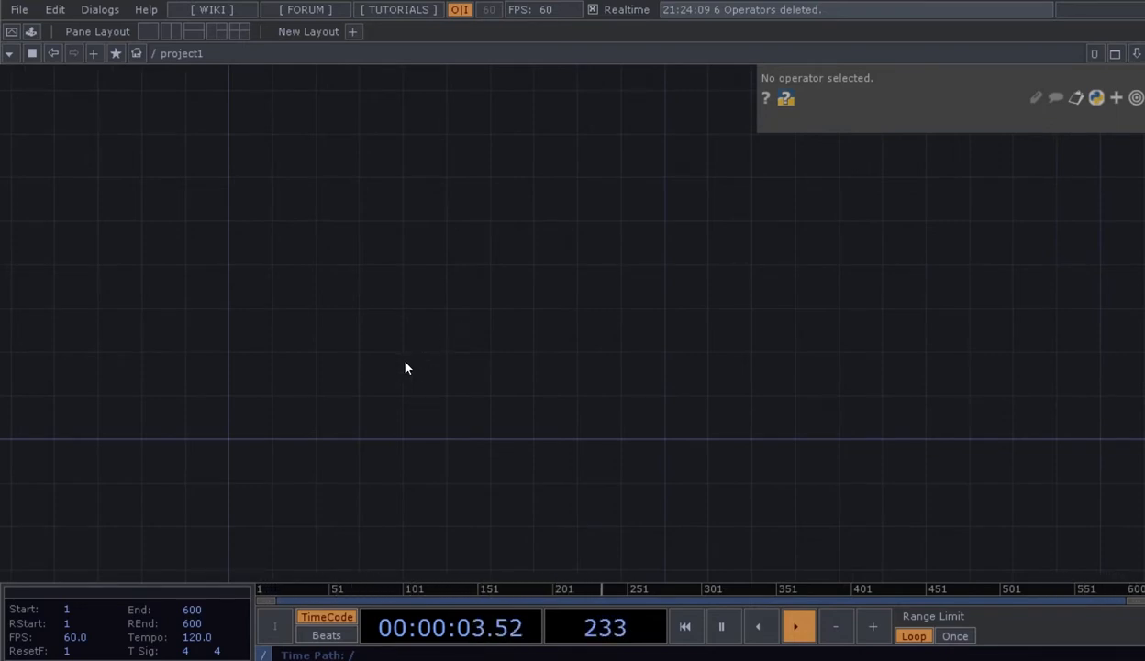
{"action": "left_click_drag", "start_coordinate": [361, 368], "coordinate": [371, 359]}
{"action": "key", "text": "Tab"}
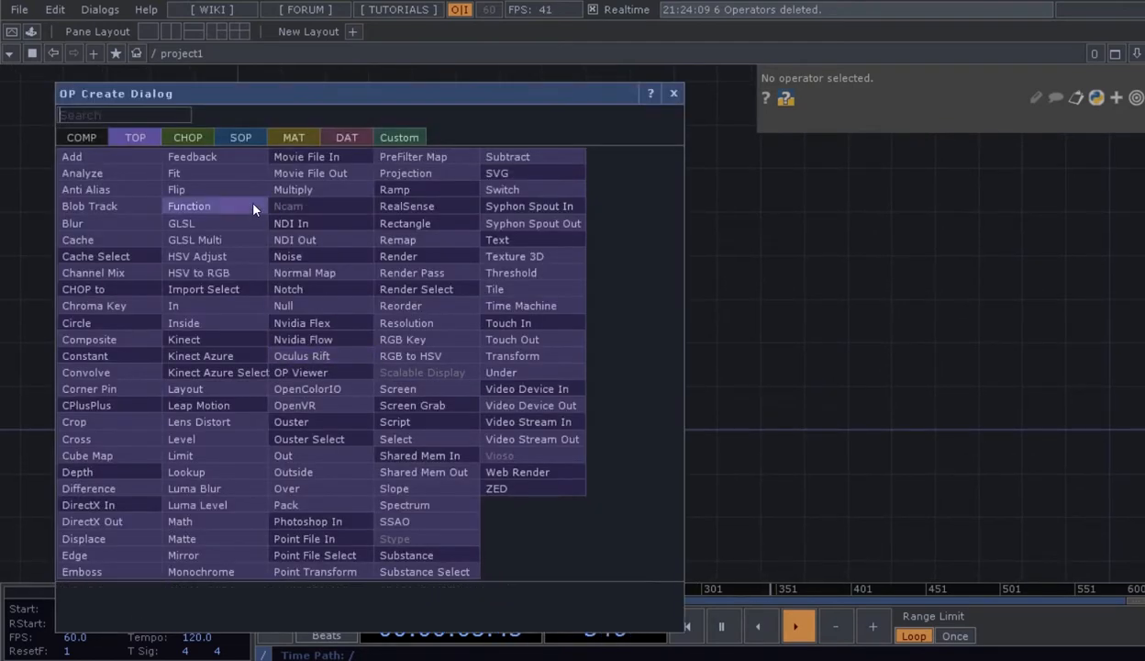
{"action": "left_click", "coordinate": [246, 141]}
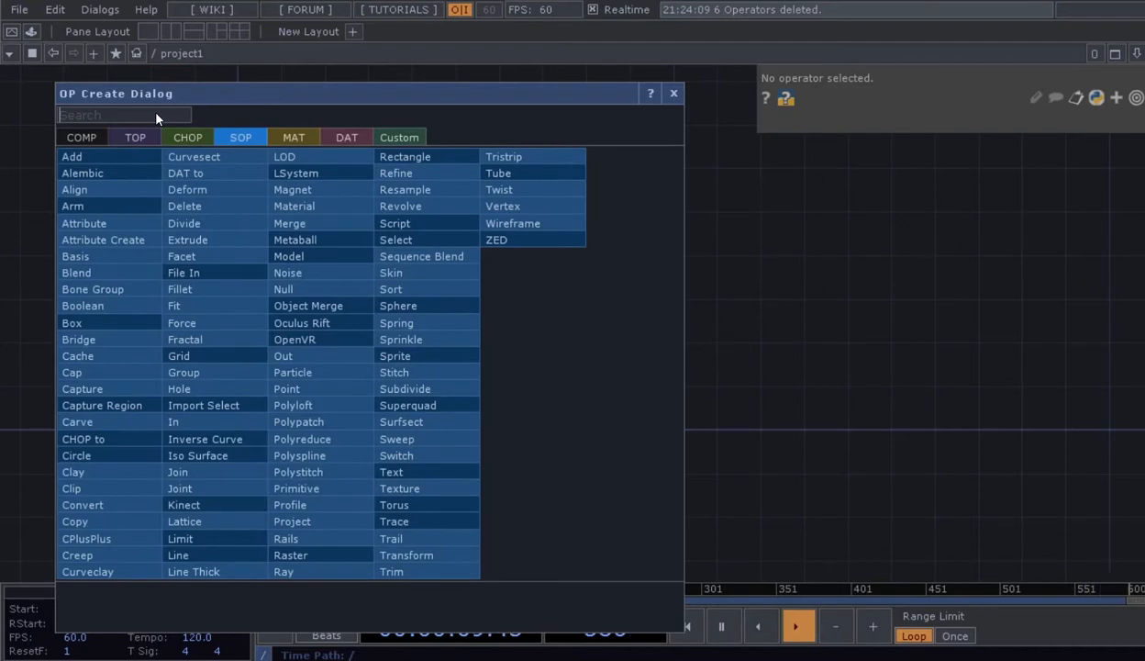
{"action": "type", "text": "line"}
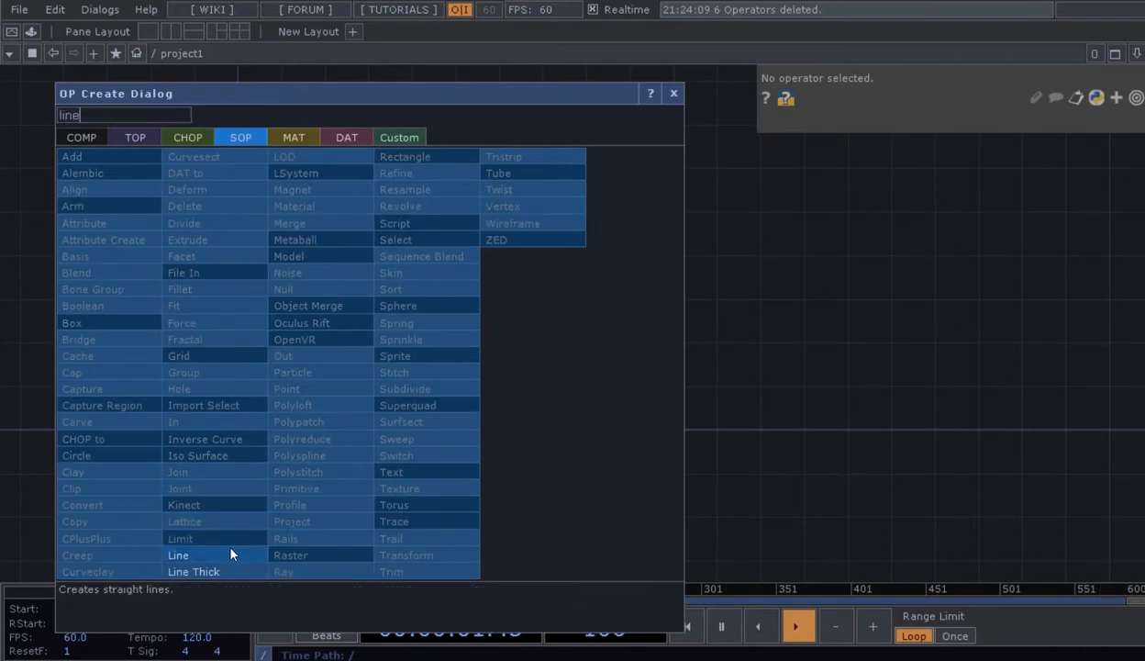
{"action": "left_click", "coordinate": [231, 554]}
{"action": "left_click", "coordinate": [292, 371]}
{"action": "scroll", "coordinate": [318, 375], "scroll_direction": "up", "scroll_amount": 3}
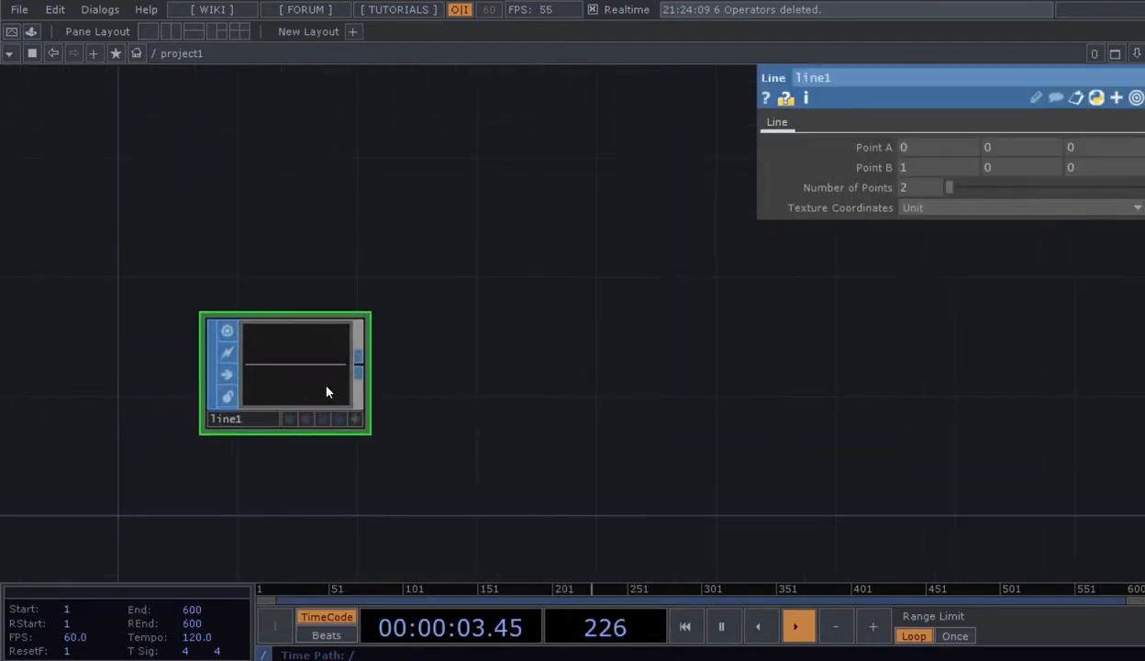
- Add a Transform SOP beside the line1 node and connect line1's output to its first input
{"action": "left_click_drag", "start_coordinate": [373, 404], "coordinate": [433, 393]}
{"action": "left_click_drag", "start_coordinate": [367, 368], "coordinate": [338, 368]}
{"action": "scroll", "coordinate": [523, 402], "scroll_direction": "down", "scroll_amount": 3}
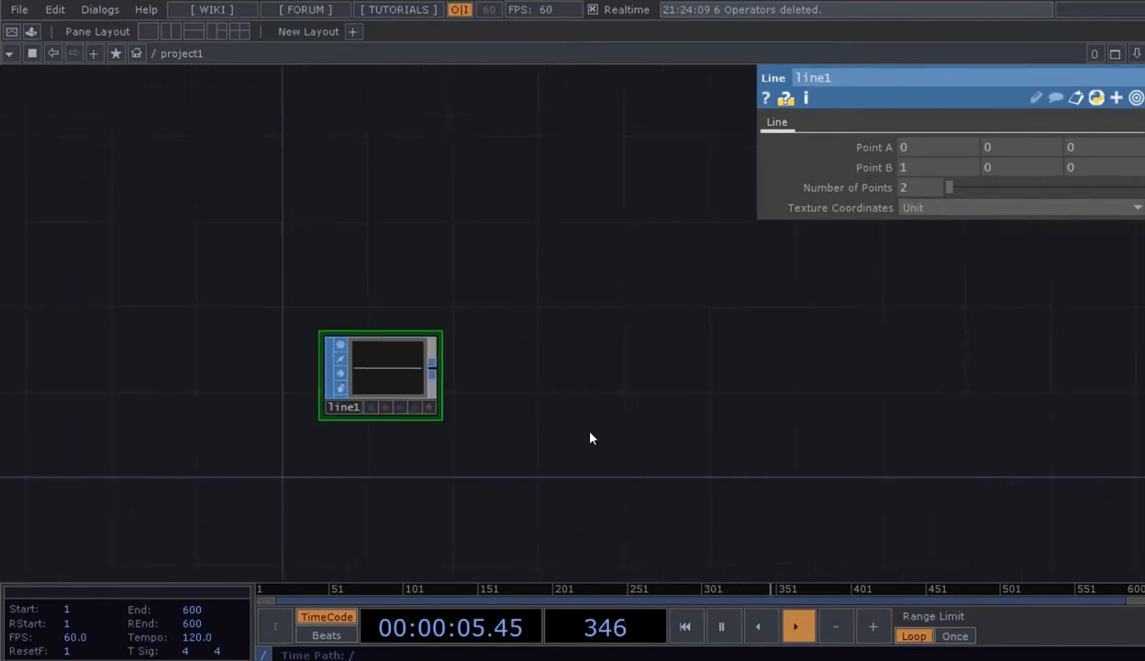
{"action": "scroll", "coordinate": [422, 406], "scroll_direction": "up", "scroll_amount": 3}
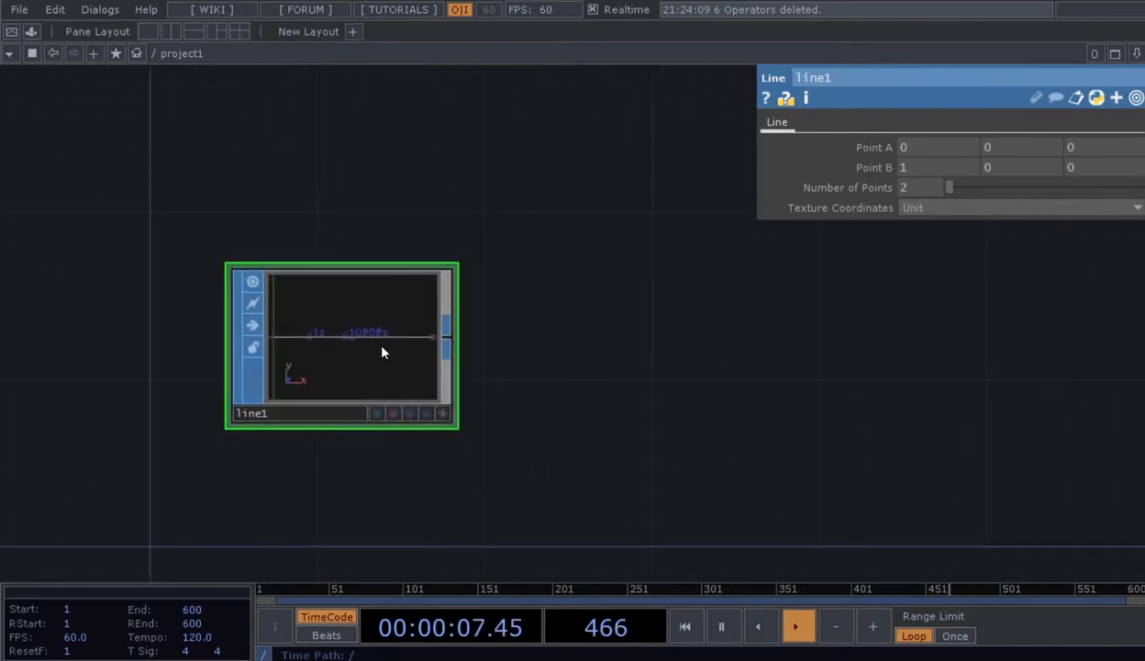
{"action": "left_click_drag", "start_coordinate": [563, 368], "coordinate": [546, 379]}
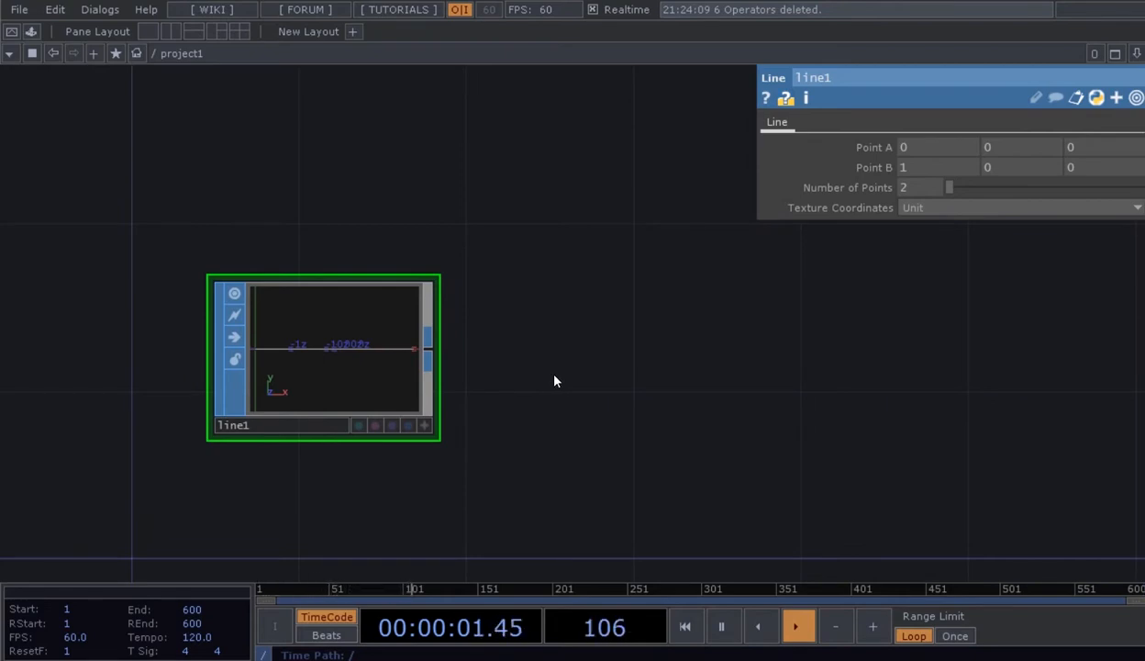
{"action": "left_click_drag", "start_coordinate": [554, 381], "coordinate": [545, 388]}
{"action": "key", "text": "Tab"}
{"action": "type", "text": "t"}
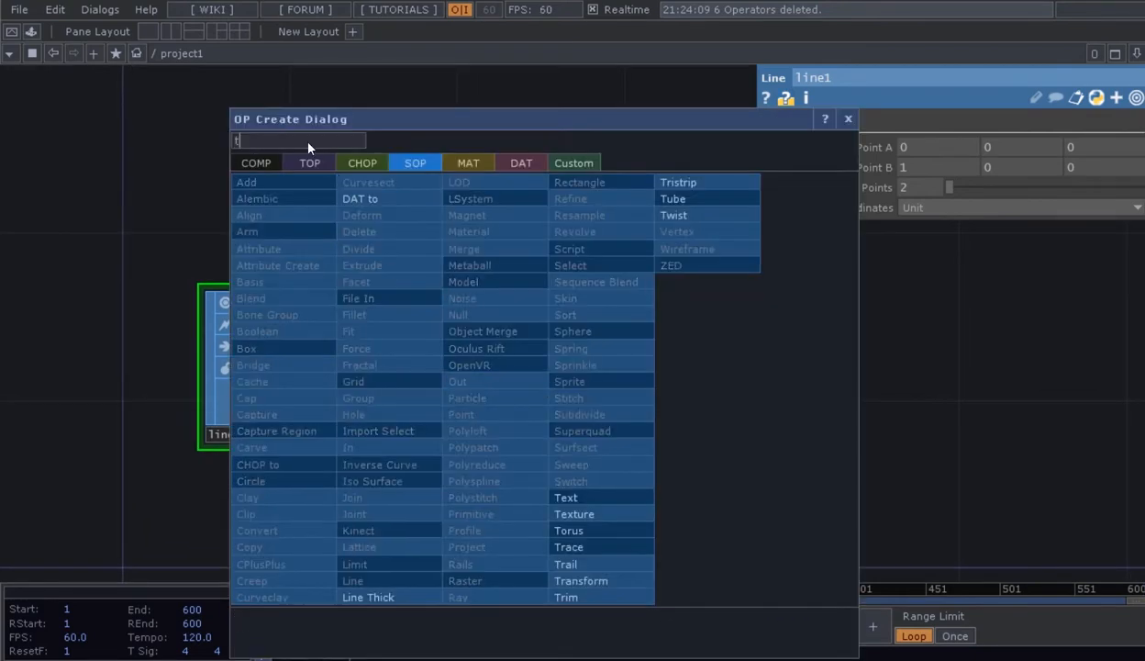
{"action": "type", "text": "ra"}
{"action": "left_click", "coordinate": [579, 580]}
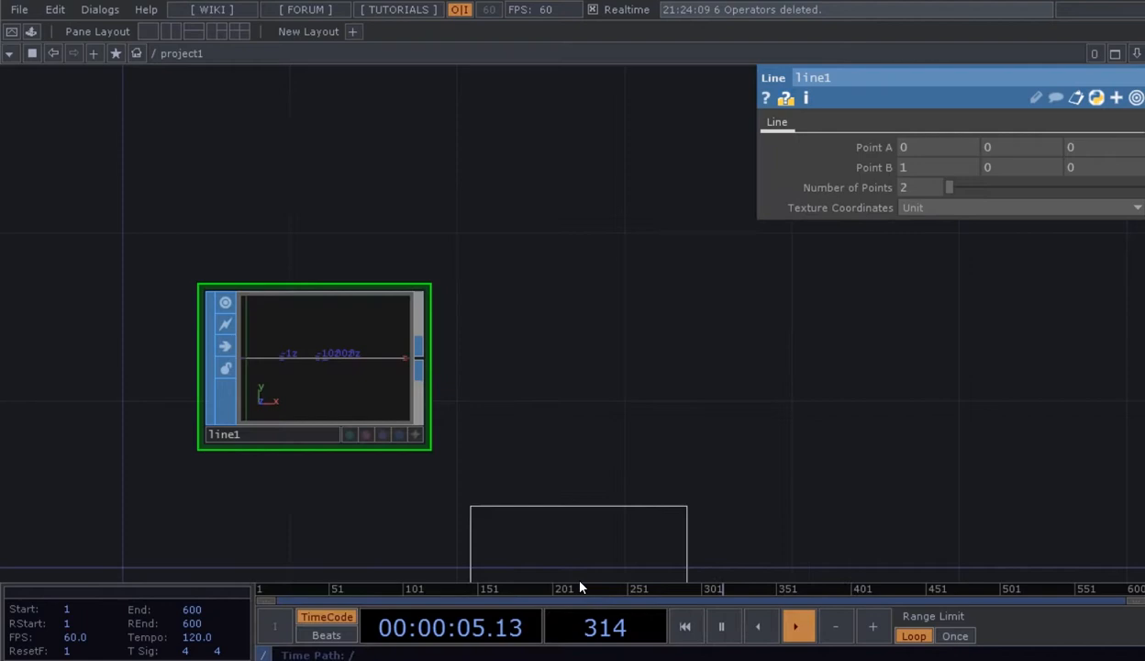
{"action": "left_click", "coordinate": [605, 369]}
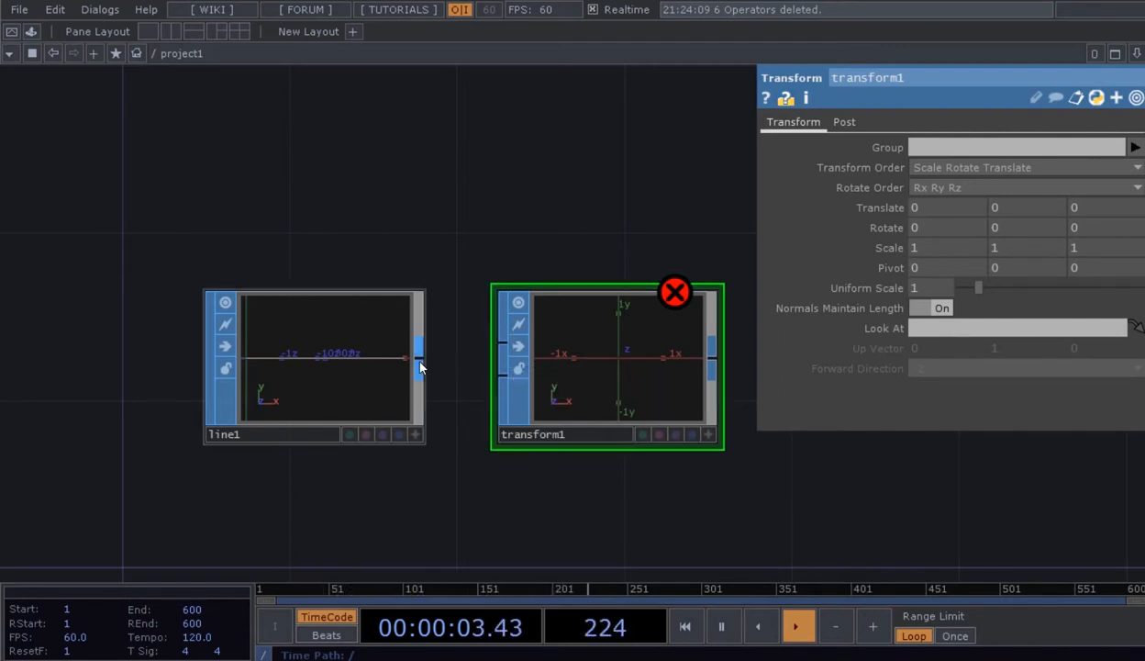
{"action": "left_click_drag", "start_coordinate": [420, 368], "coordinate": [503, 345]}
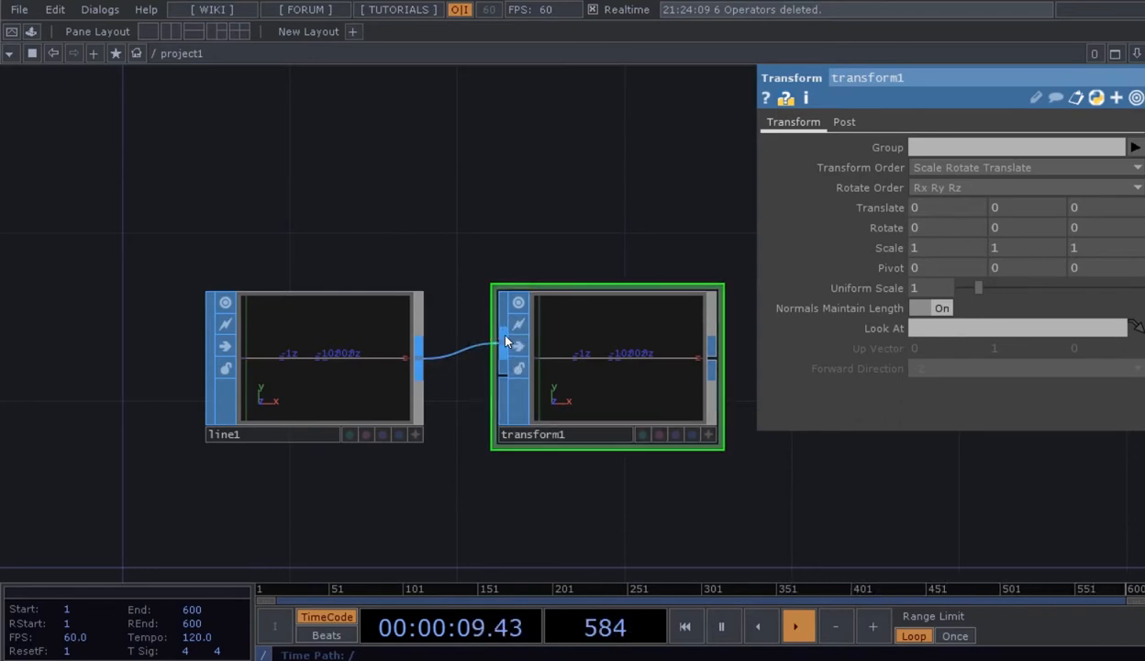
{"action": "left_click_drag", "start_coordinate": [544, 493], "coordinate": [536, 496]}
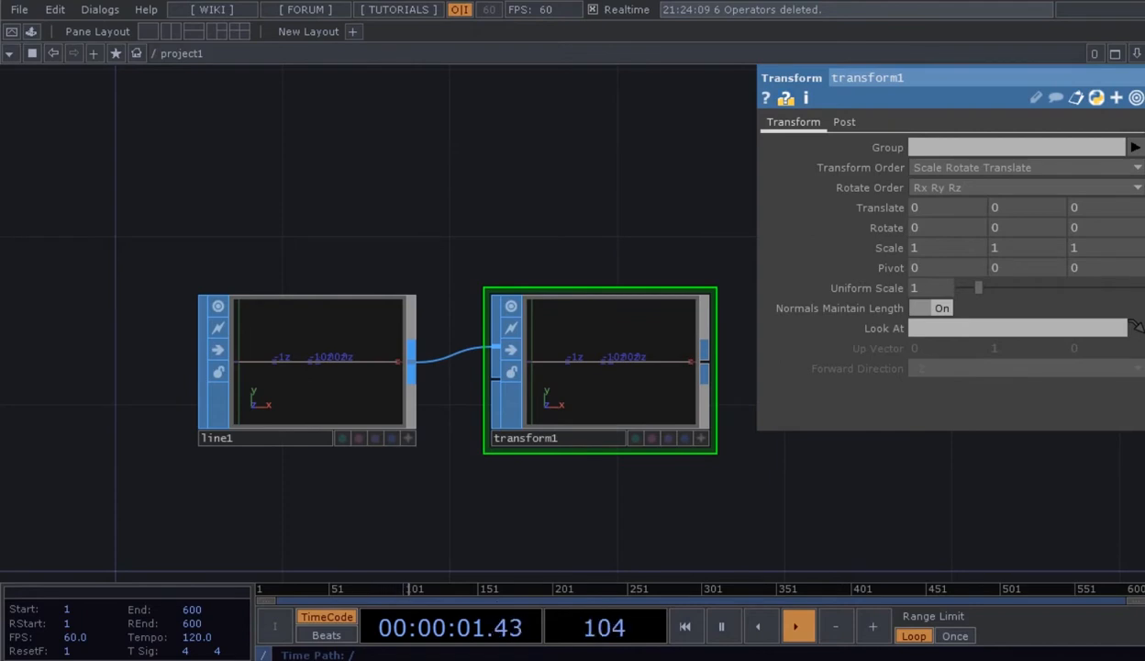
- Switch to File Explorer and bring the Tea Time - Ofshane music file into the network below line1
{"action": "key", "text": "alt+Tab"}
{"action": "left_click_drag", "start_coordinate": [728, 78], "coordinate": [1069, 4]}
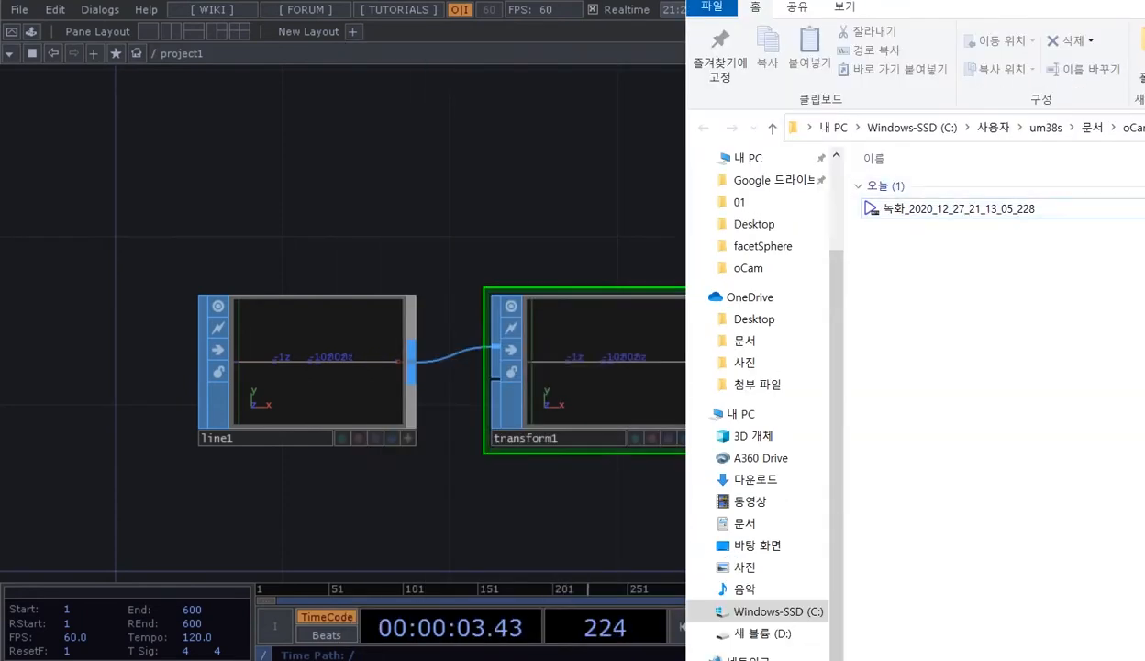
{"action": "left_click_drag", "start_coordinate": [1055, 111], "coordinate": [1144, 138]}
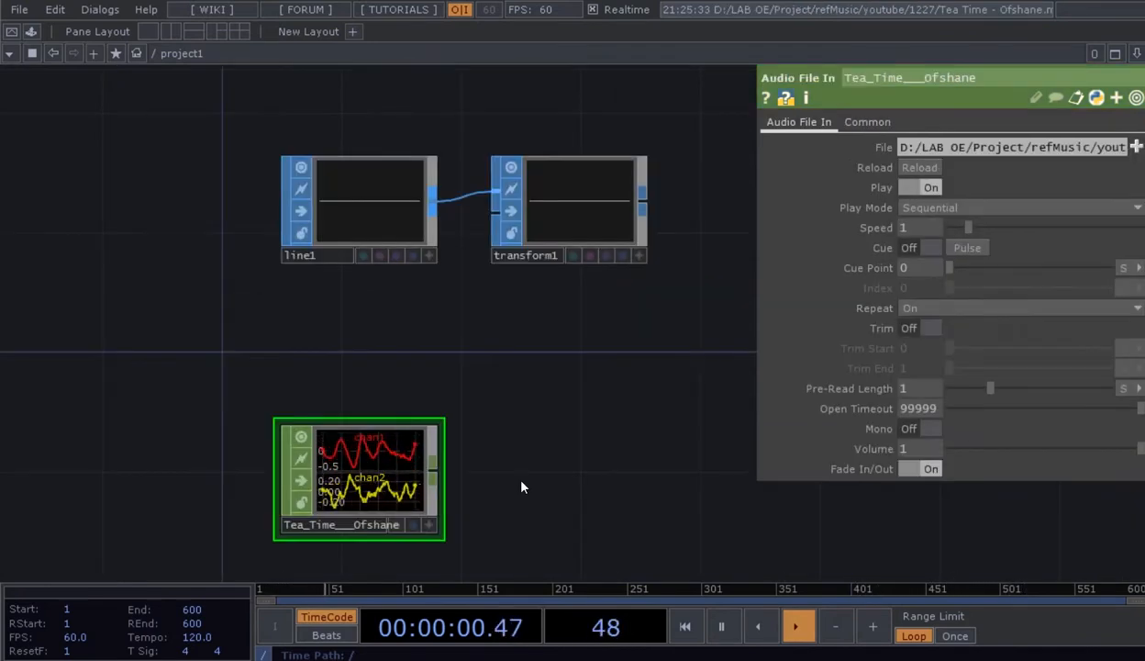
{"action": "left_click_drag", "start_coordinate": [508, 467], "coordinate": [465, 456]}
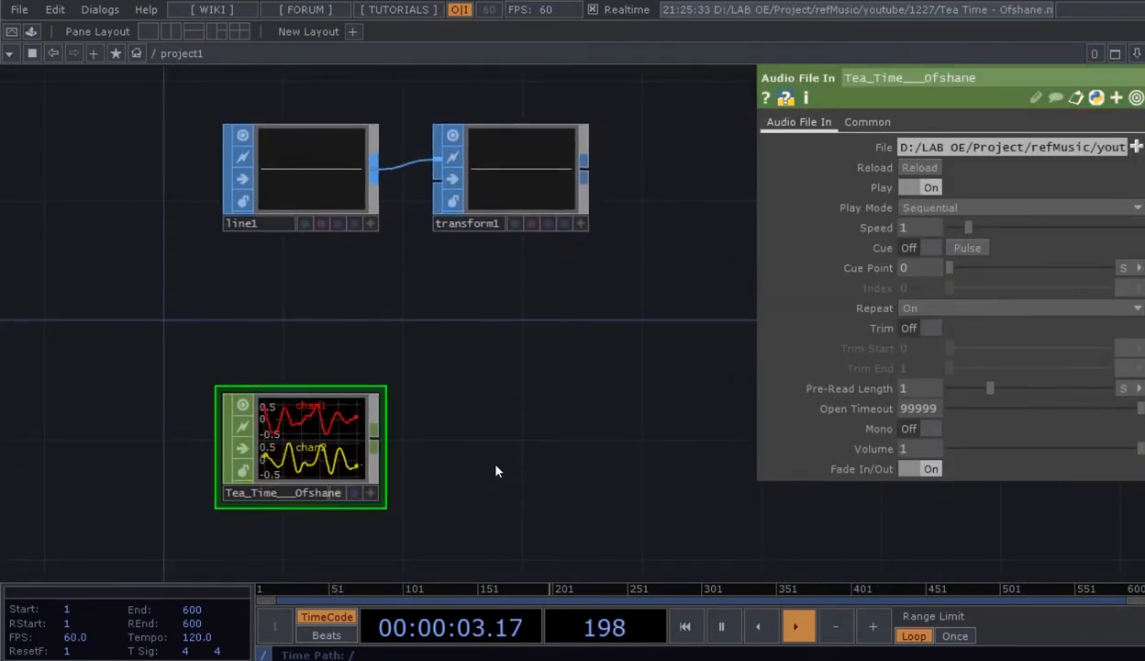
{"action": "key", "text": "Tab"}
{"action": "left_click", "coordinate": [302, 238]}
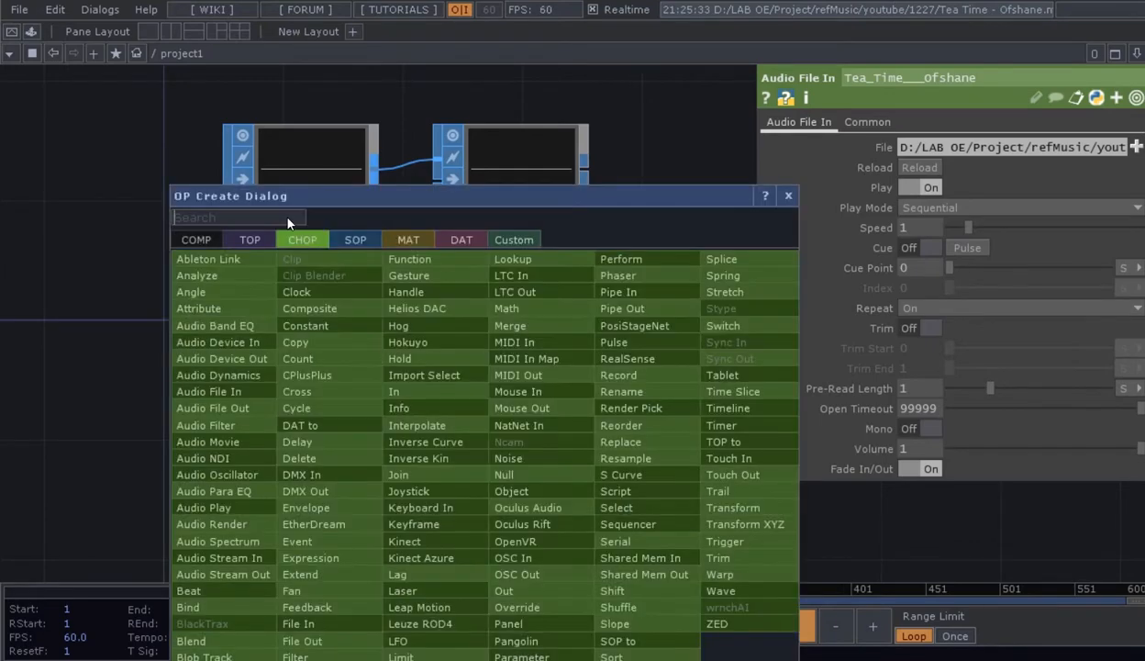
{"action": "left_click", "coordinate": [243, 395]}
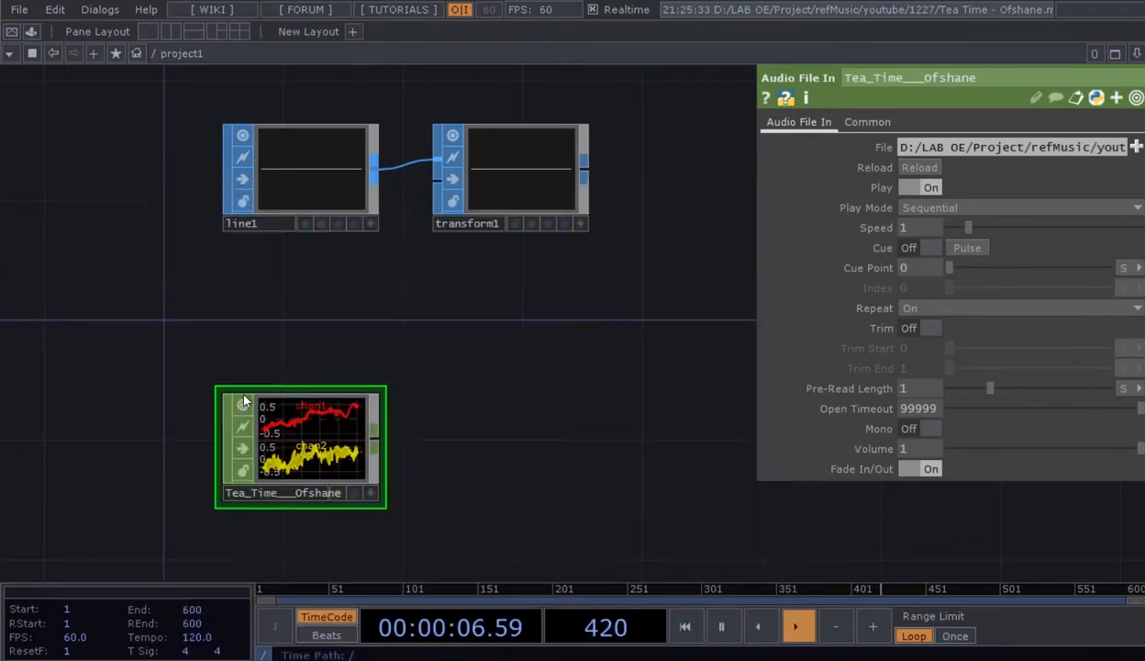
{"action": "left_click", "coordinate": [508, 450]}
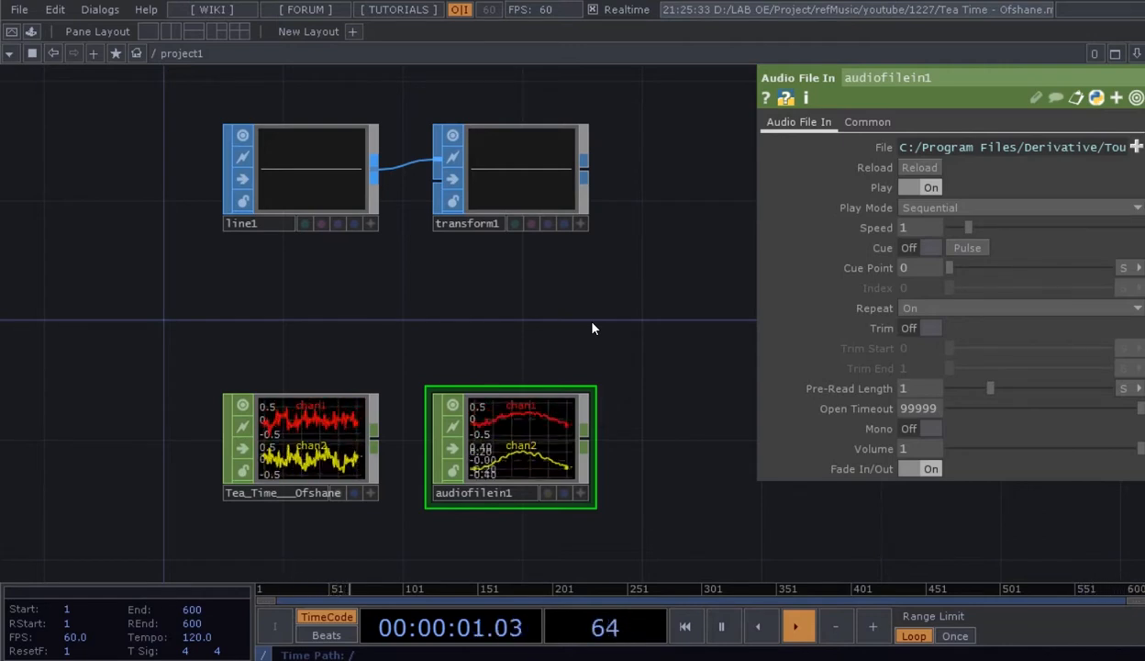
{"action": "key", "text": "Delete"}
- Add an Audio Device Out CHOP and place it beside the Tea_Time___Ofshane audio file node
{"action": "left_click_drag", "start_coordinate": [536, 431], "coordinate": [570, 381]}
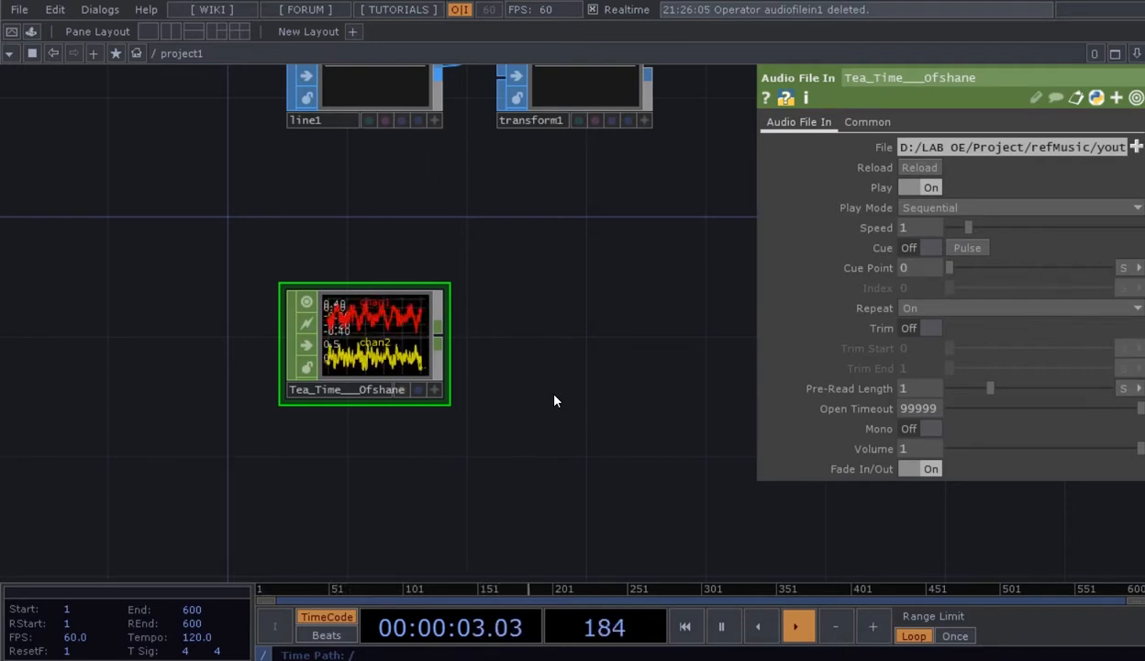
{"action": "left_click_drag", "start_coordinate": [452, 482], "coordinate": [475, 462]}
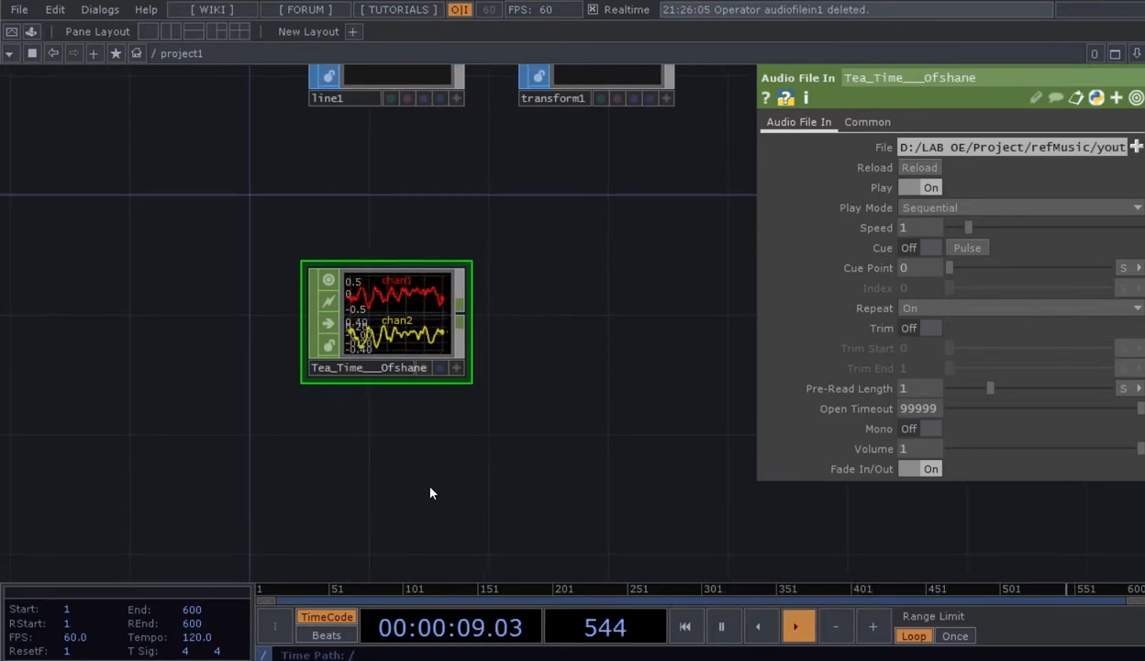
{"action": "key", "text": "Tab"}
{"action": "left_click_drag", "start_coordinate": [312, 220], "coordinate": [414, 91]}
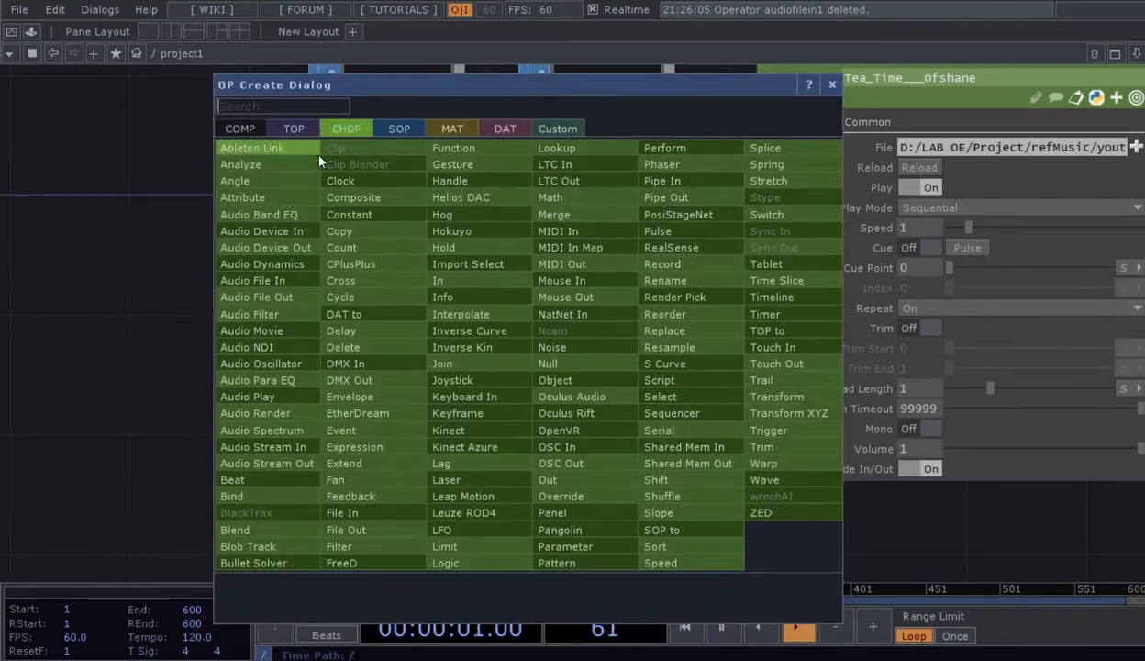
{"action": "left_click", "coordinate": [268, 246]}
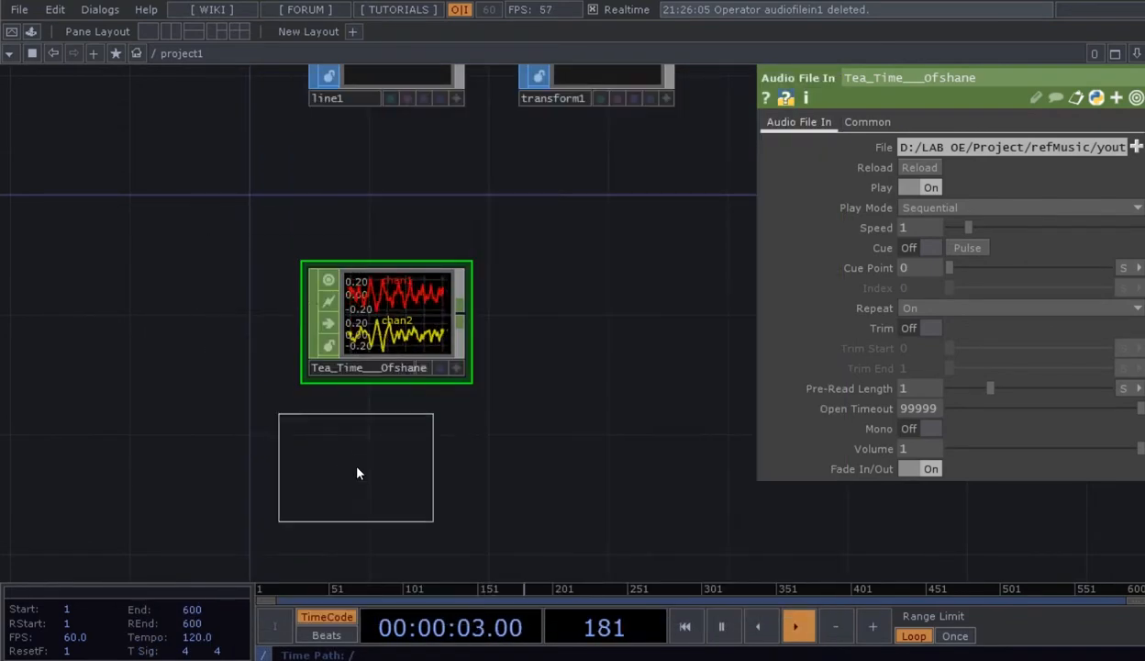
{"action": "left_click", "coordinate": [387, 471]}
{"action": "left_click_drag", "start_coordinate": [497, 492], "coordinate": [517, 459]}
{"action": "left_click_drag", "start_coordinate": [428, 456], "coordinate": [636, 308]}
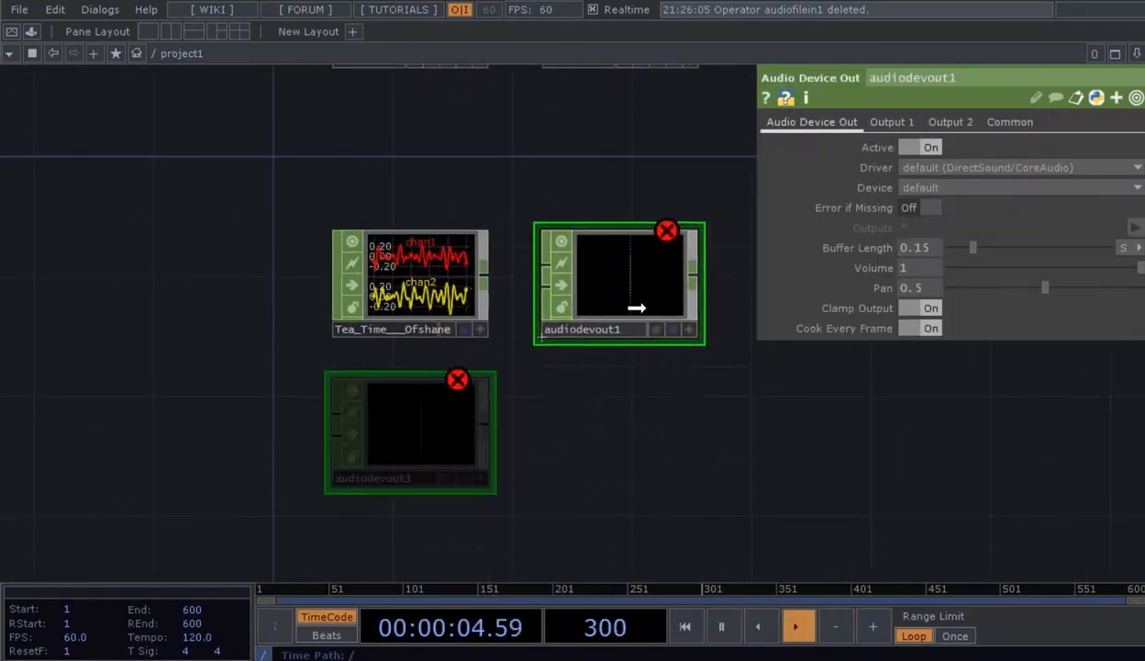
- Connect the Tea_Time___Ofshane output to the first input of the Audio Device Out node
{"action": "scroll", "coordinate": [511, 285], "scroll_direction": "up", "scroll_amount": 3}
{"action": "left_click", "coordinate": [475, 270]}
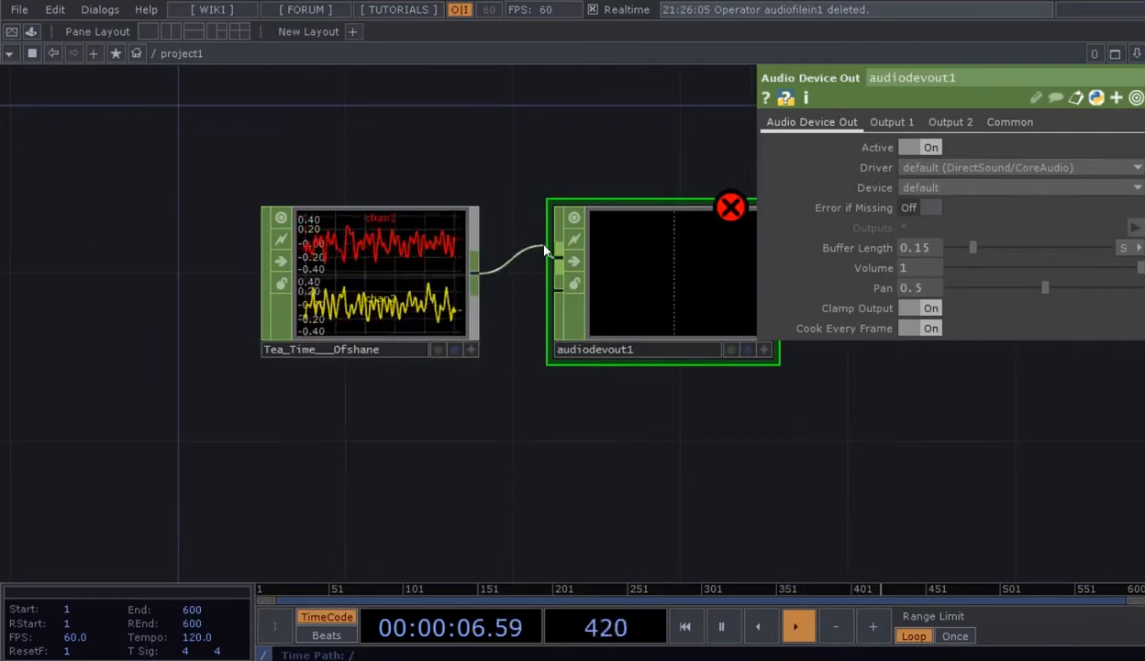
{"action": "left_click", "coordinate": [555, 254]}
- Set the Audio Device Out volume to 0.19 and place the node below the audio file node
{"action": "left_click_drag", "start_coordinate": [601, 403], "coordinate": [547, 426]}
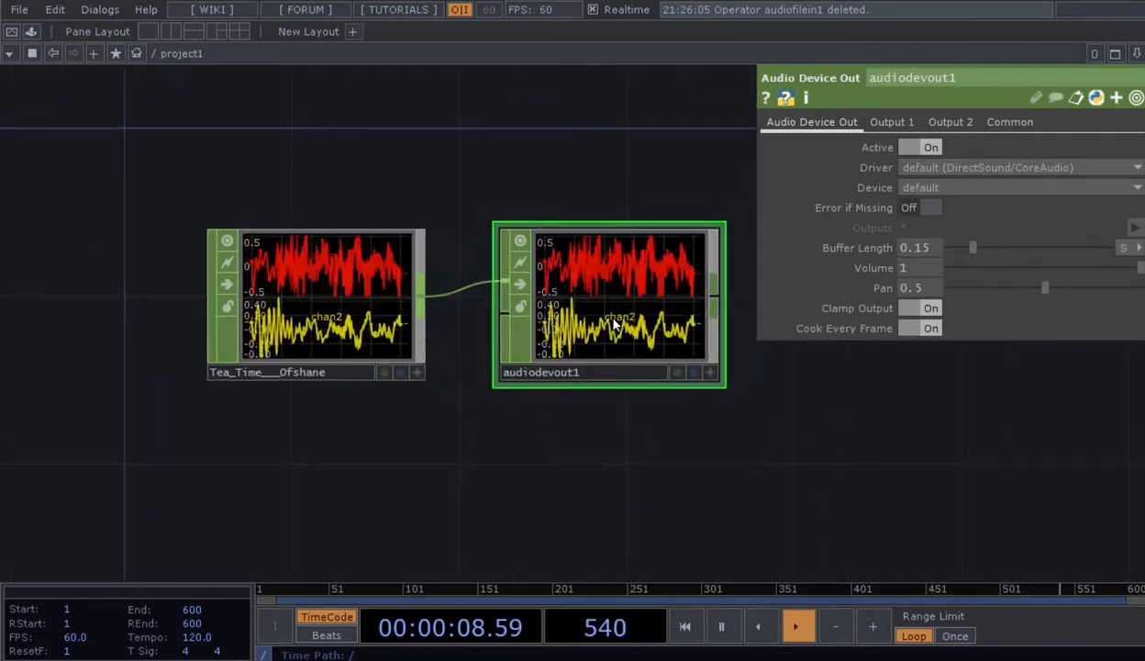
{"action": "left_click_drag", "start_coordinate": [1138, 268], "coordinate": [1039, 273]}
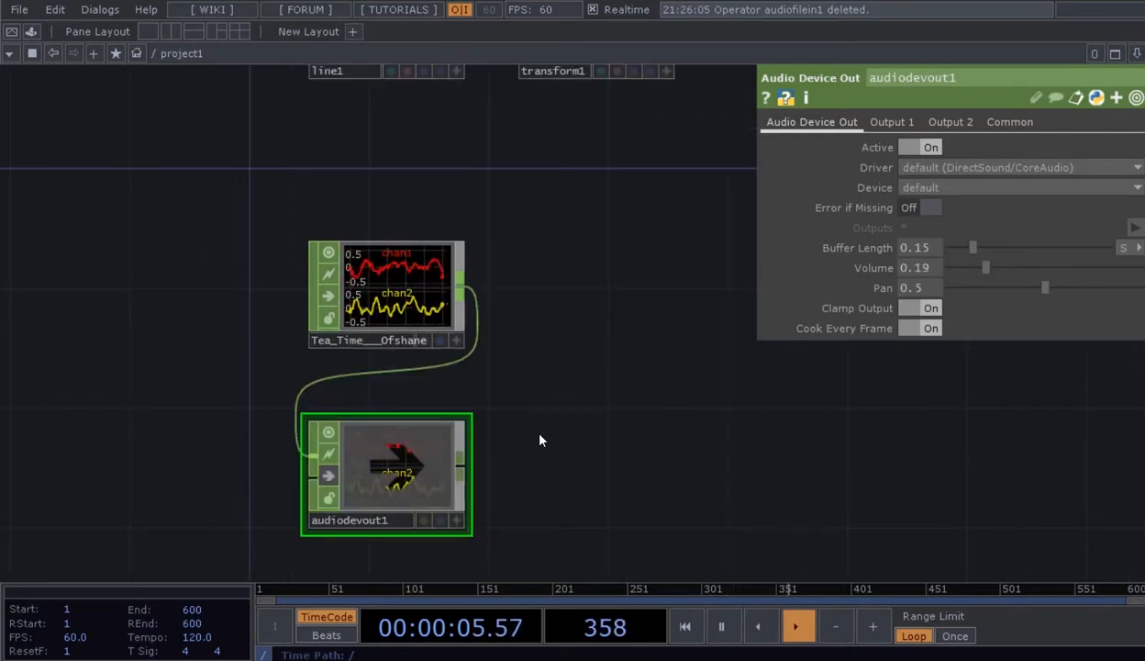
{"action": "scroll", "coordinate": [540, 434], "scroll_direction": "down", "scroll_amount": 3}
- Examine the line1 node and its geometry viewer up close
{"action": "left_click_drag", "start_coordinate": [570, 415], "coordinate": [558, 378]}
{"action": "left_click_drag", "start_coordinate": [489, 209], "coordinate": [433, 297]}
{"action": "scroll", "coordinate": [404, 364], "scroll_direction": "up", "scroll_amount": 3}
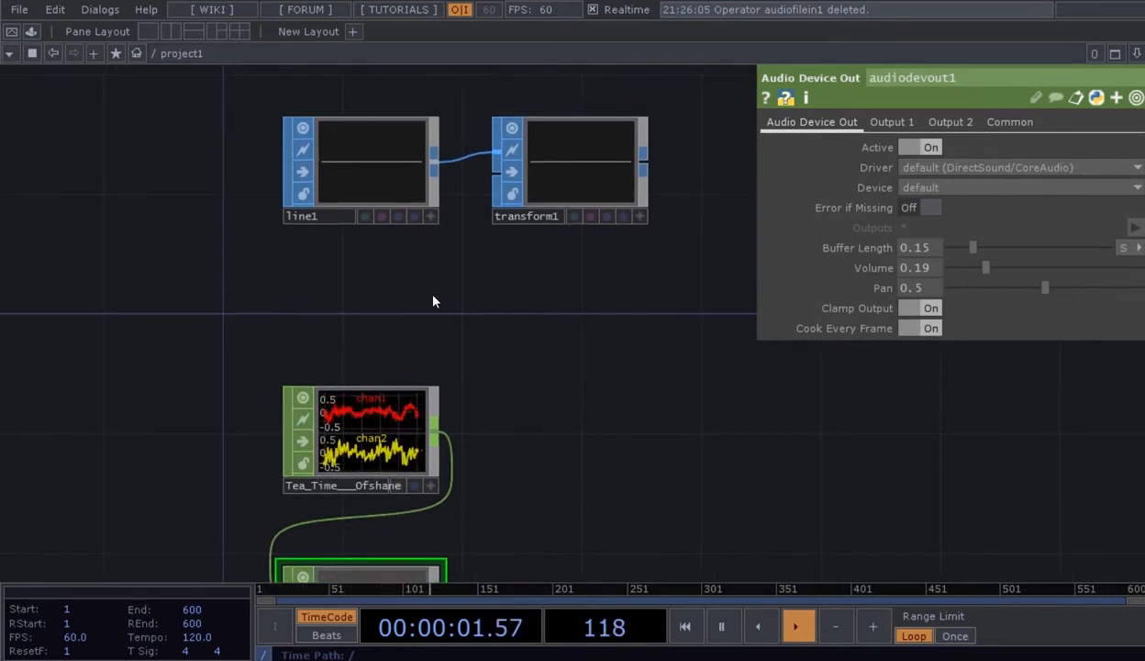
{"action": "scroll", "coordinate": [433, 300], "scroll_direction": "up", "scroll_amount": 3}
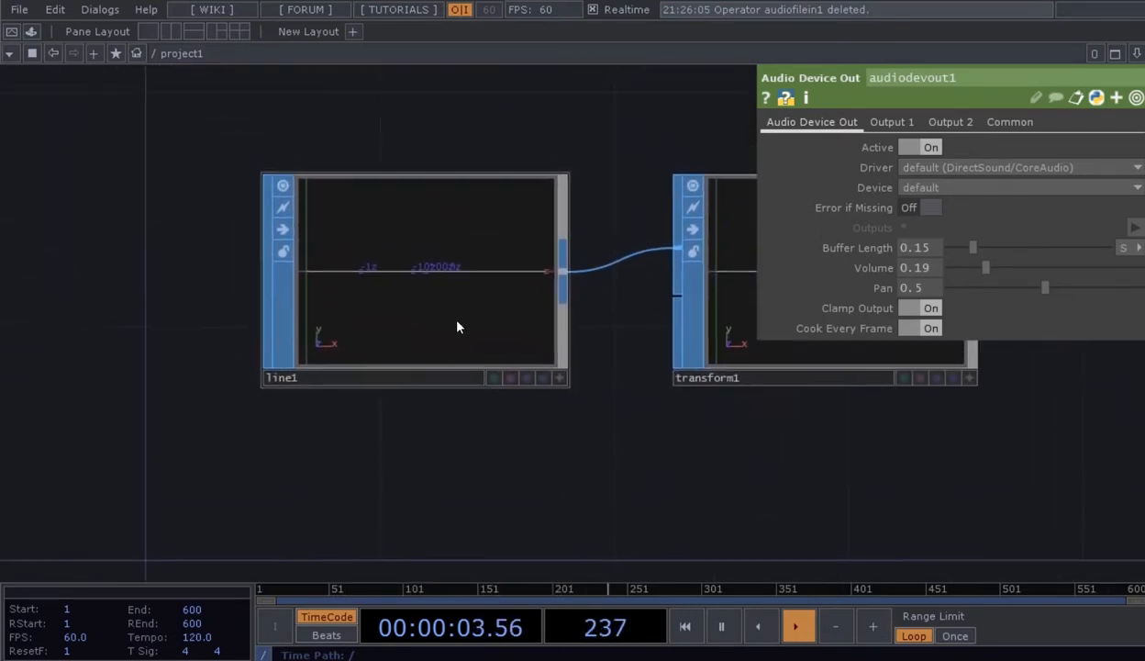
{"action": "scroll", "coordinate": [458, 326], "scroll_direction": "up", "scroll_amount": 1}
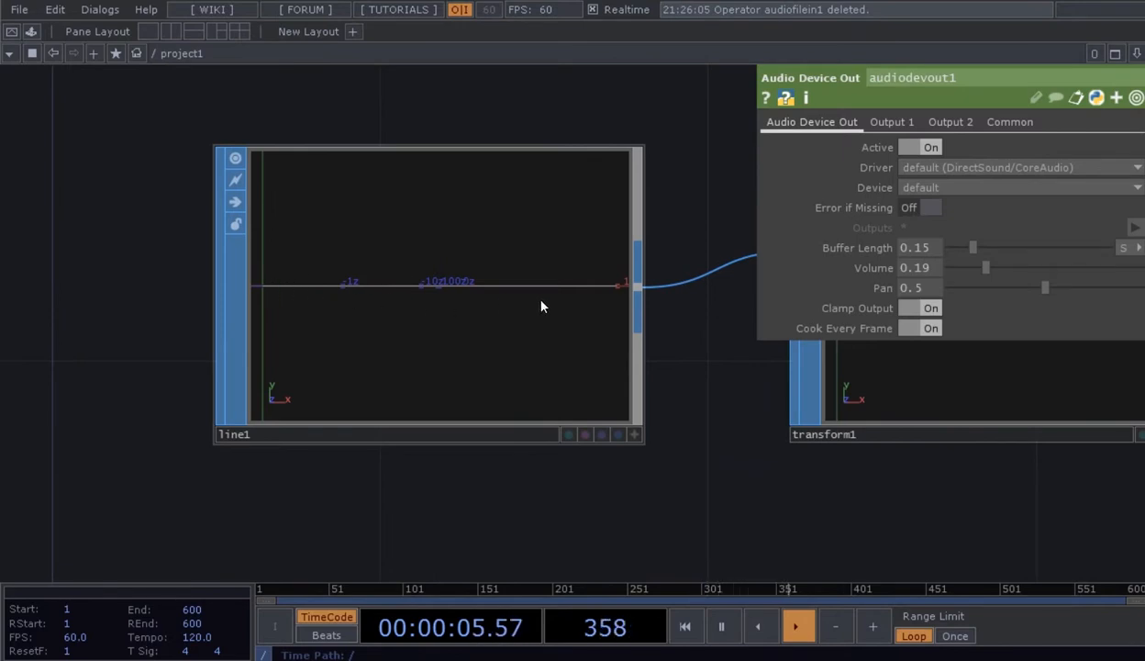
{"action": "left_click_drag", "start_coordinate": [426, 475], "coordinate": [471, 499]}
{"action": "scroll", "coordinate": [379, 484], "scroll_direction": "up", "scroll_amount": 1}
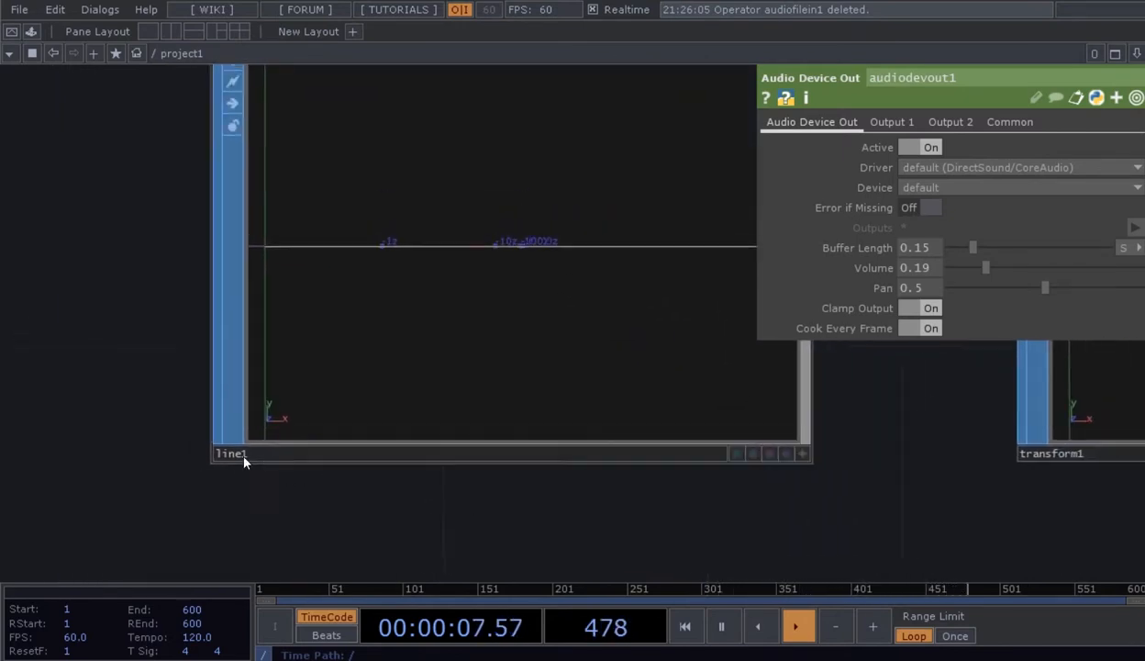
{"action": "scroll", "coordinate": [247, 450], "scroll_direction": "up", "scroll_amount": 1}
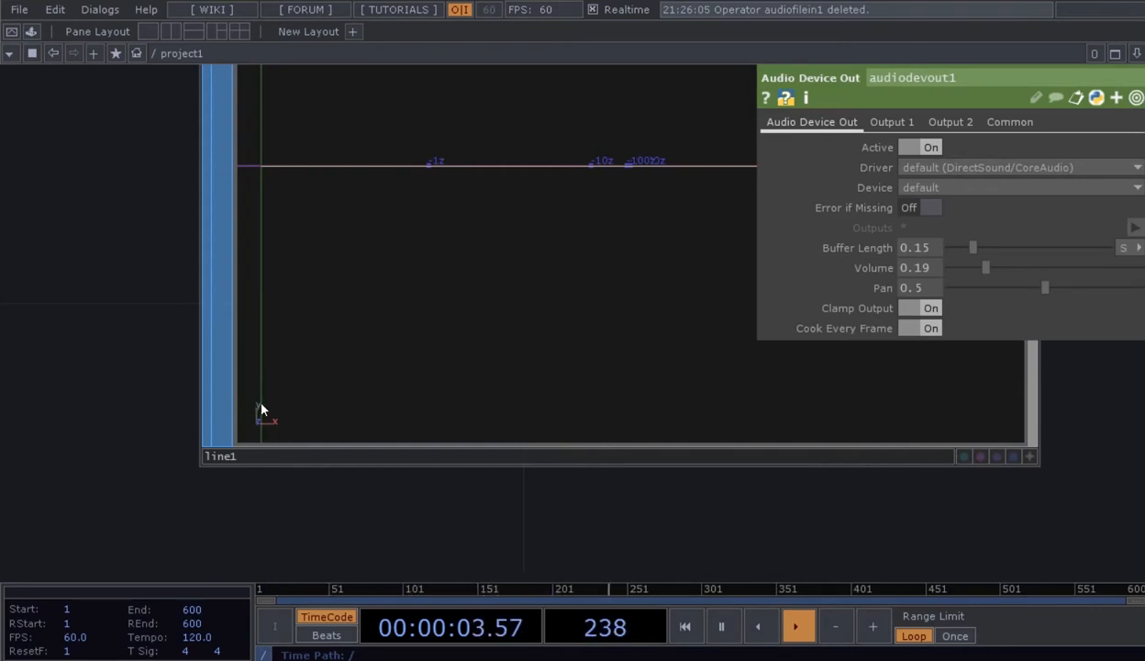
{"action": "scroll", "coordinate": [292, 426], "scroll_direction": "down", "scroll_amount": 1}
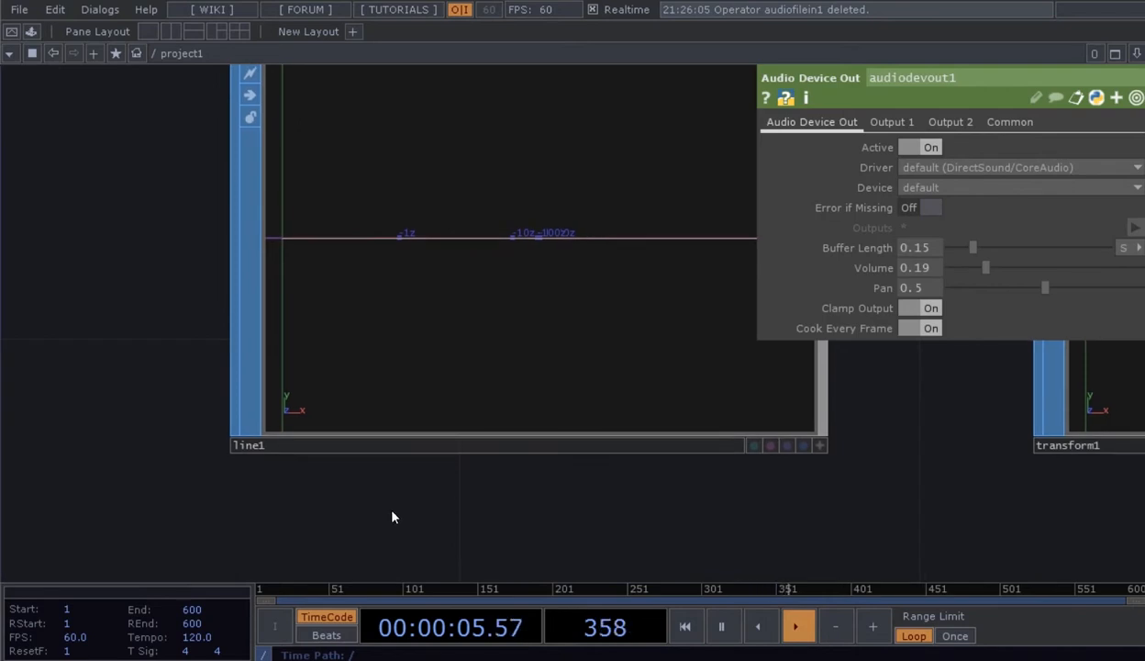
{"action": "scroll", "coordinate": [394, 515], "scroll_direction": "down", "scroll_amount": 1}
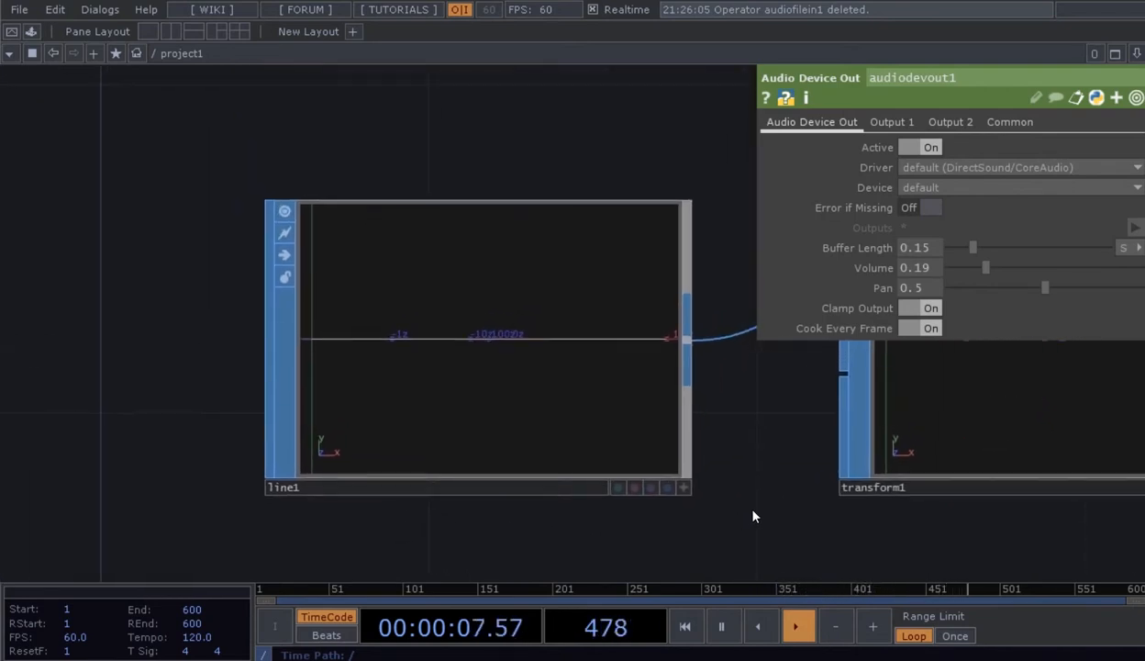
- Select the line1 node and inspect its Point A, Point B and Number of Points parameters
{"action": "left_click_drag", "start_coordinate": [752, 516], "coordinate": [739, 504]}
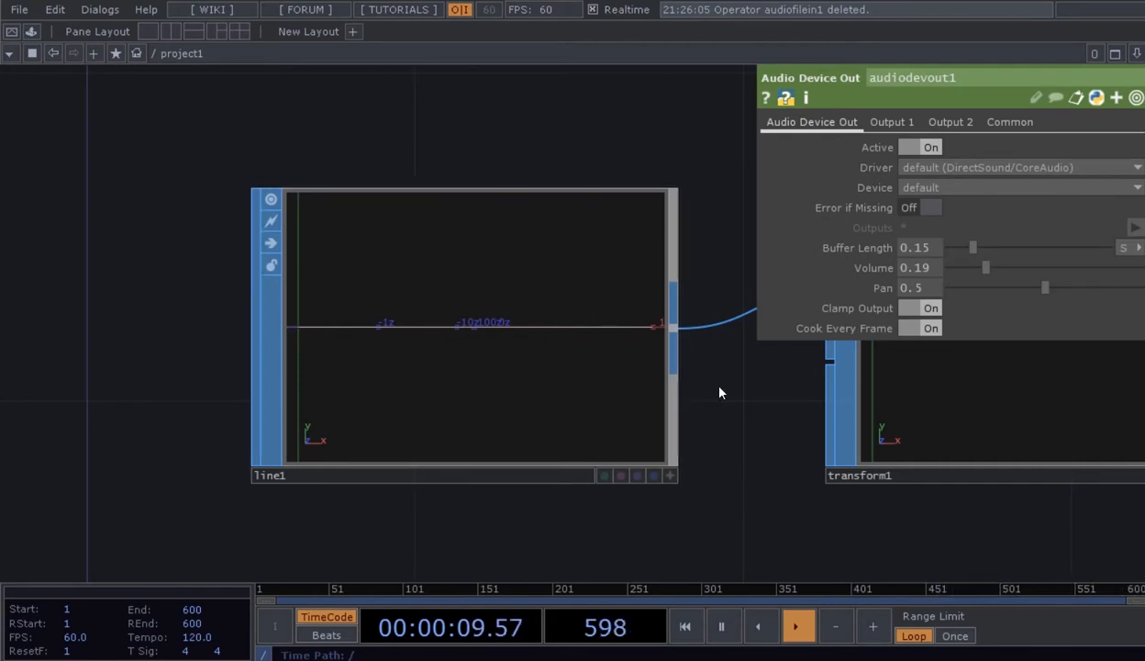
{"action": "left_click", "coordinate": [474, 368]}
{"action": "left_click_drag", "start_coordinate": [622, 392], "coordinate": [567, 354]}
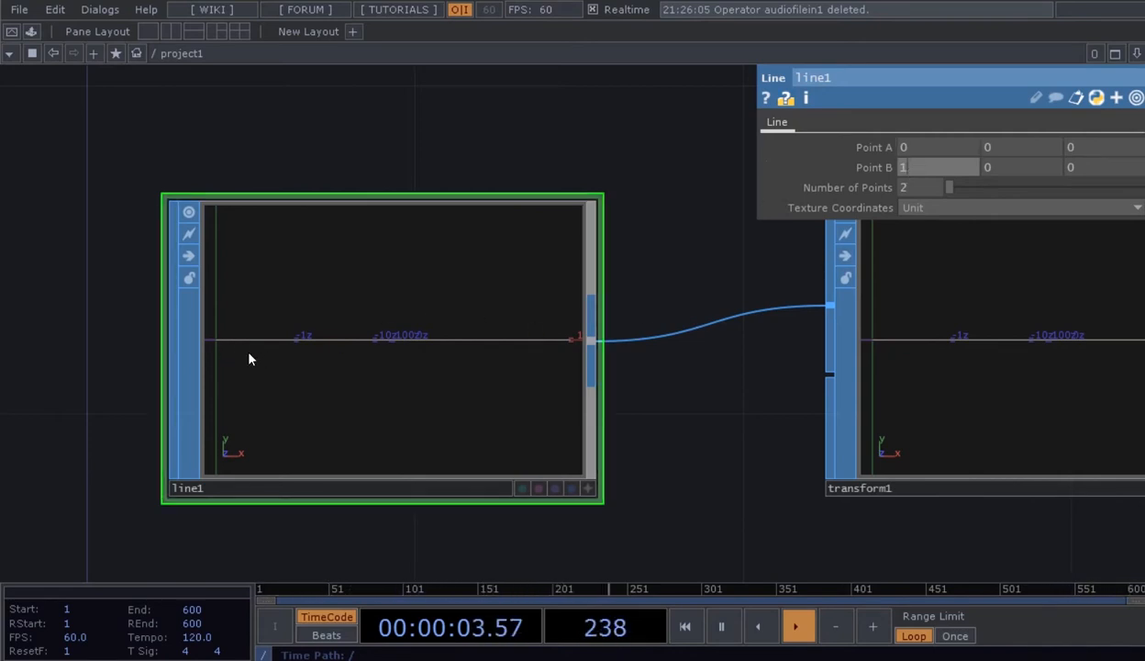
{"action": "scroll", "coordinate": [251, 359], "scroll_direction": "up", "scroll_amount": 2}
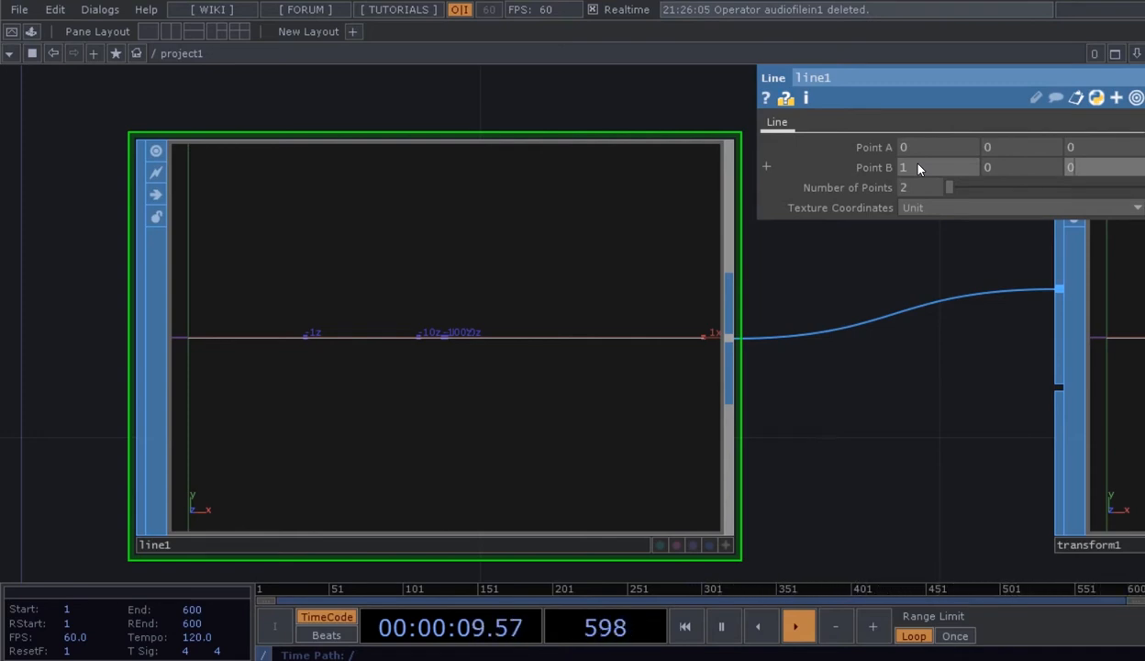
{"action": "left_click_drag", "start_coordinate": [844, 265], "coordinate": [839, 272]}
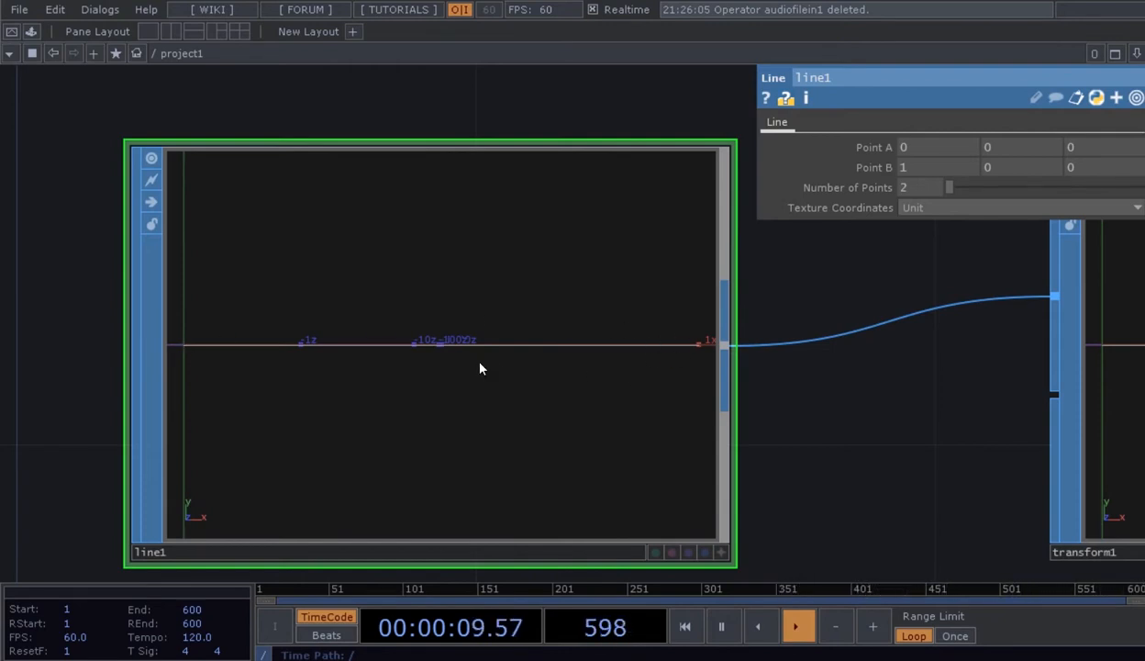
{"action": "scroll", "coordinate": [514, 349], "scroll_direction": "down", "scroll_amount": 2}
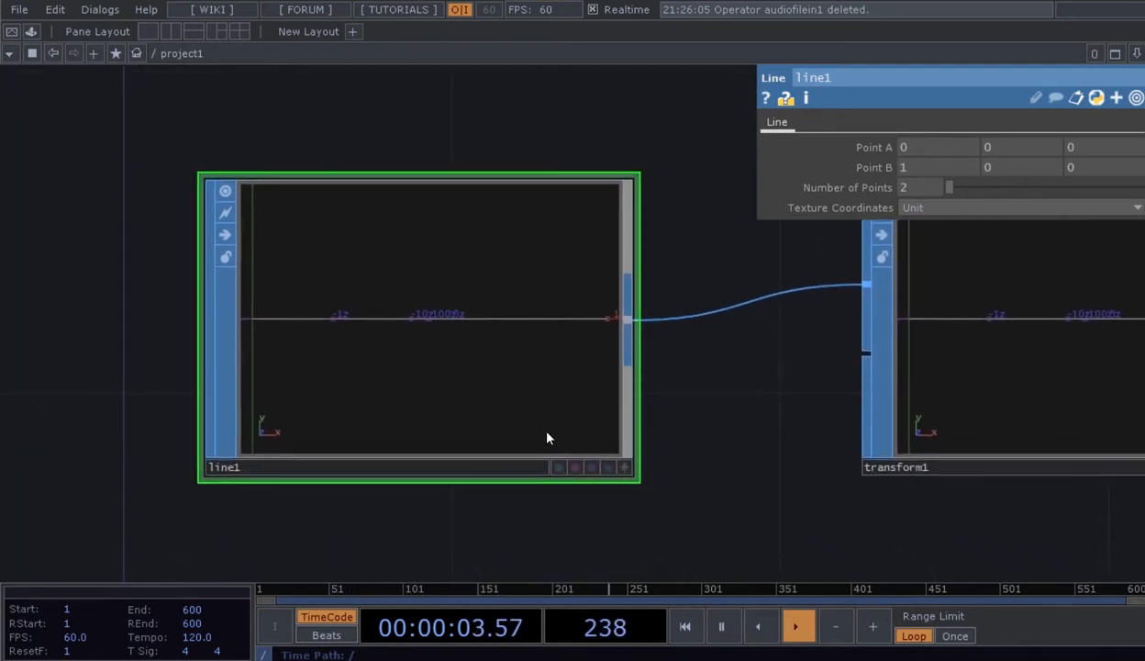
- Activate the line1 viewer, open its display options, and turn on point markers and point numbers for all points
{"action": "left_click", "coordinate": [623, 467]}
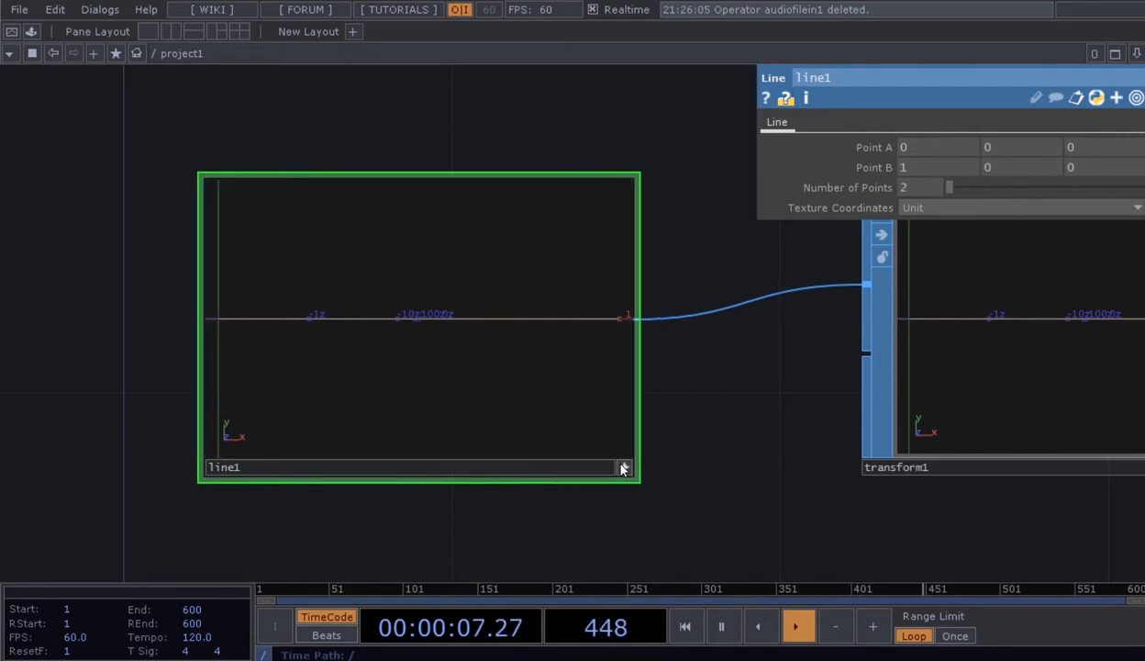
{"action": "right_click", "coordinate": [438, 367]}
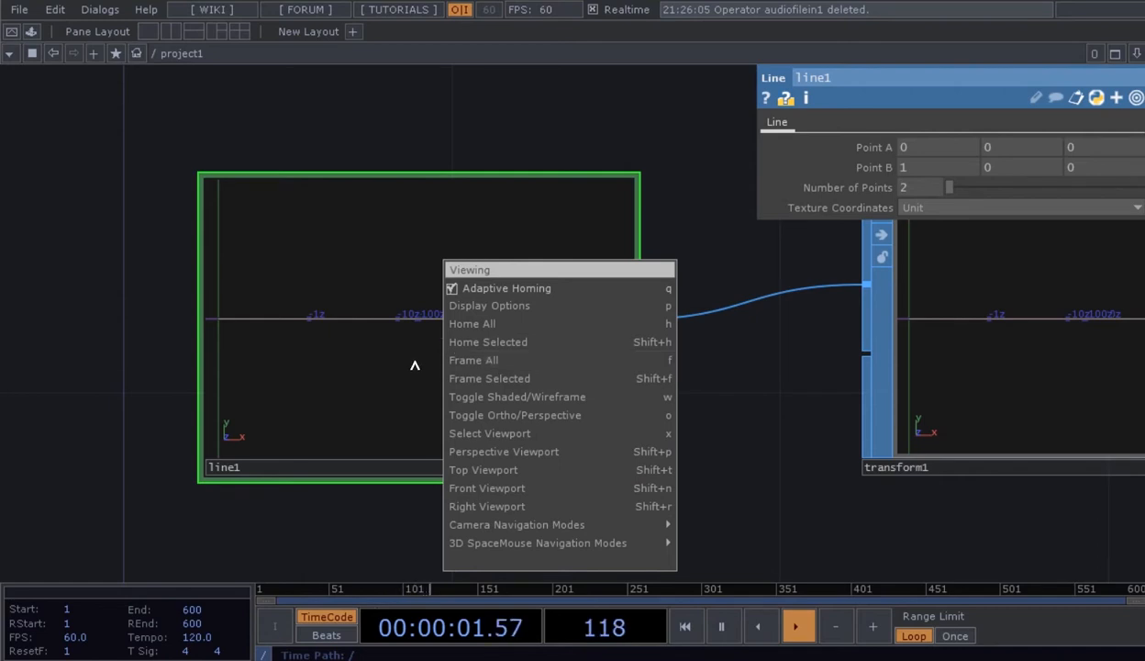
{"action": "left_click", "coordinate": [486, 306]}
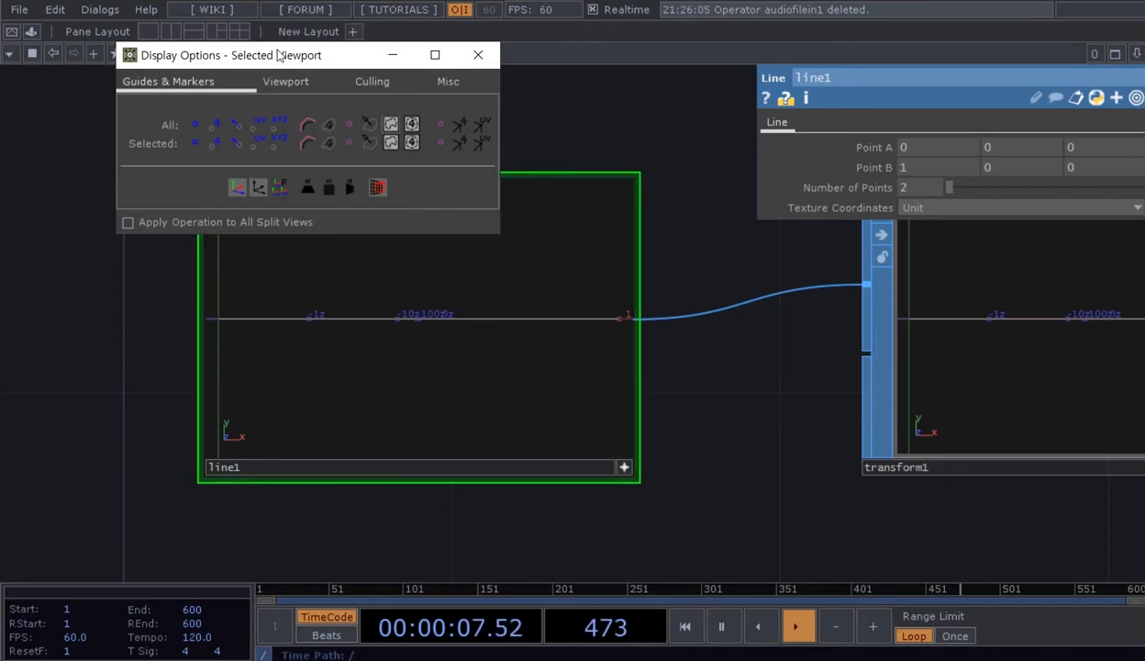
{"action": "left_click_drag", "start_coordinate": [277, 101], "coordinate": [303, 126]}
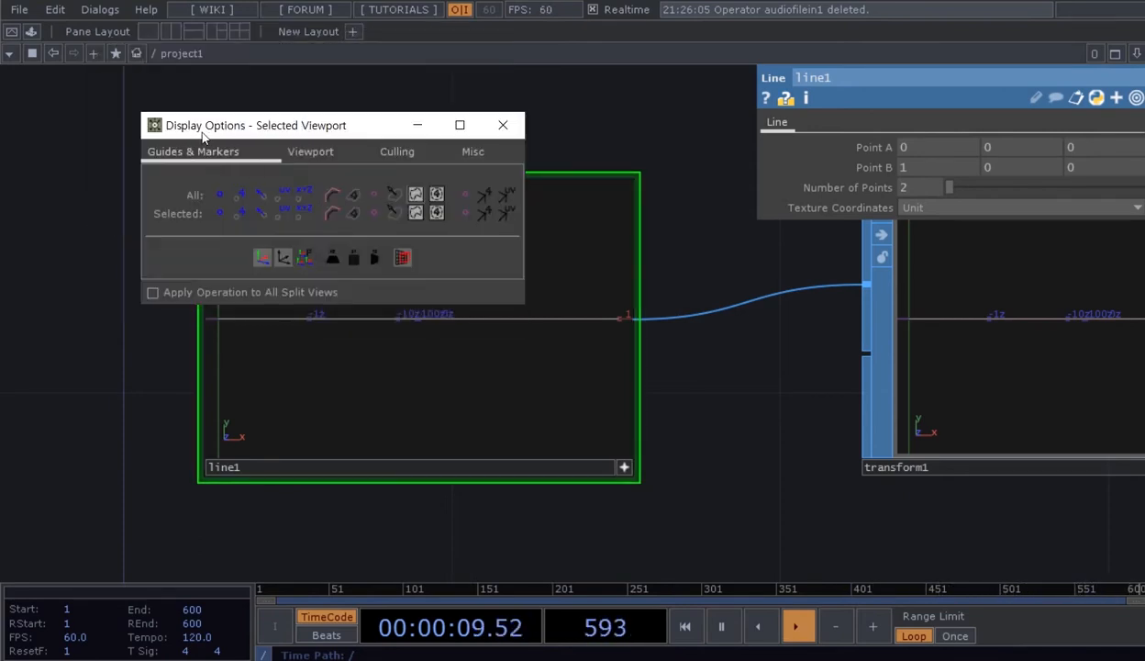
{"action": "left_click_drag", "start_coordinate": [234, 128], "coordinate": [245, 113]}
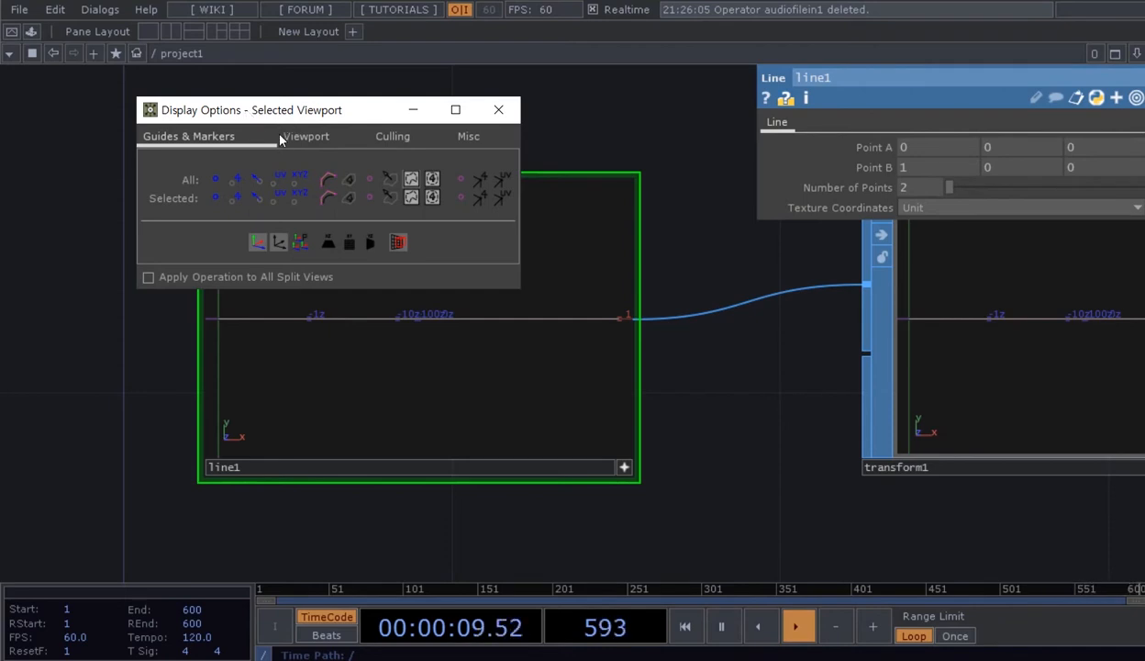
{"action": "left_click_drag", "start_coordinate": [293, 116], "coordinate": [819, 190]}
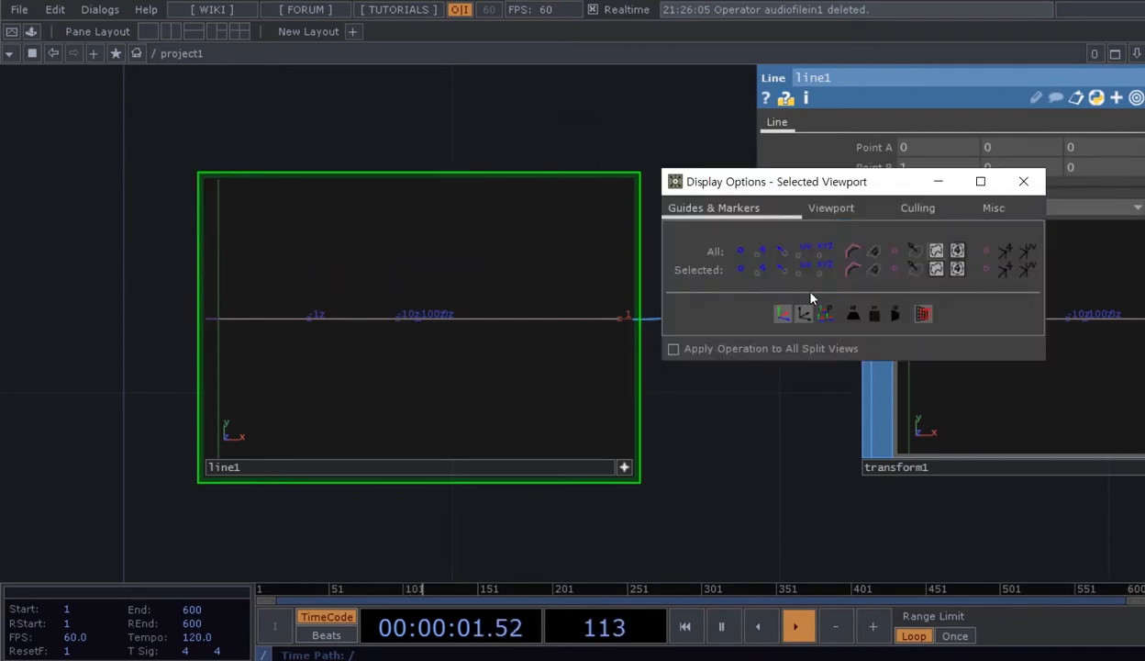
{"action": "left_click", "coordinate": [742, 251]}
{"action": "left_click", "coordinate": [761, 251]}
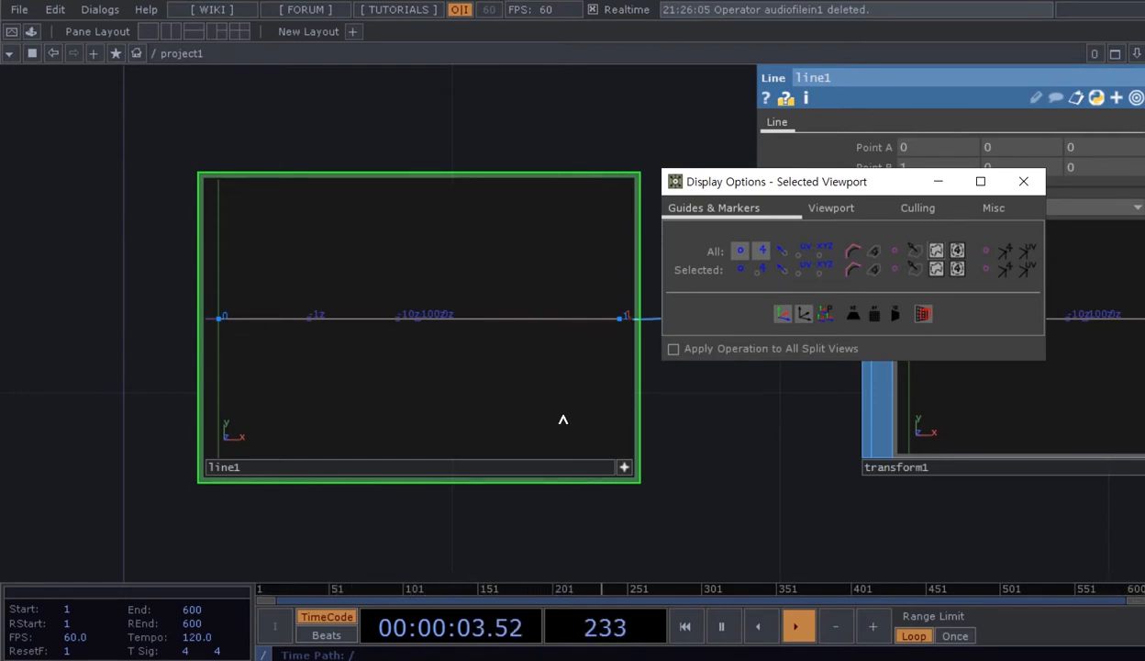
- Set the Number of Points on line1 to 5
{"action": "left_click_drag", "start_coordinate": [762, 206], "coordinate": [778, 397]}
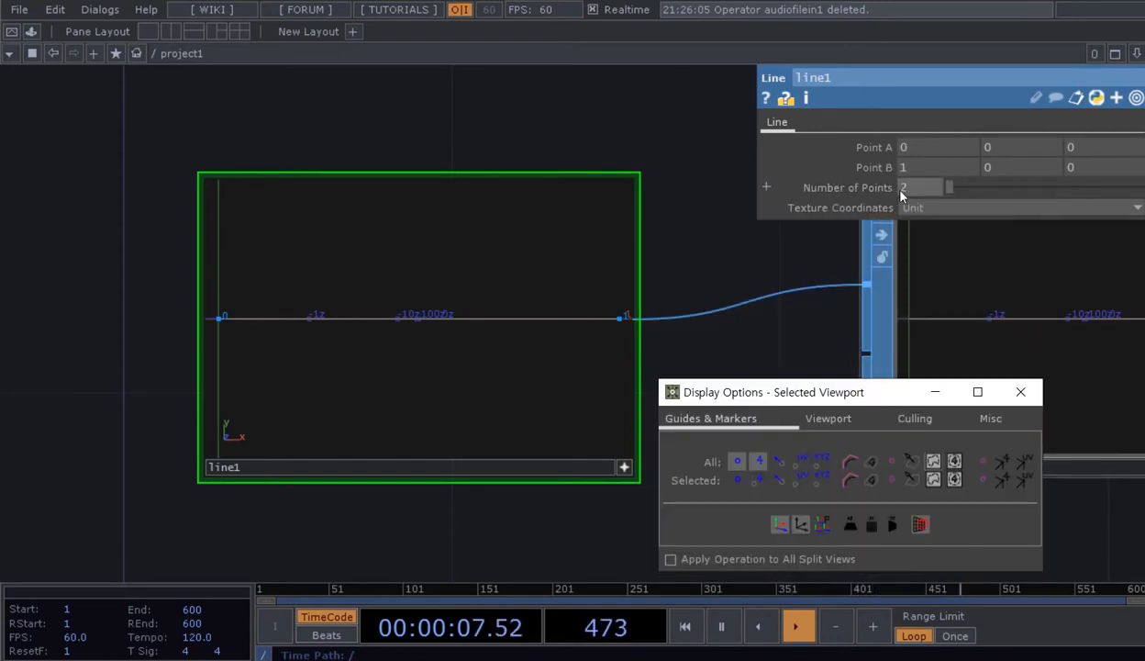
{"action": "left_click_drag", "start_coordinate": [948, 189], "coordinate": [959, 190]}
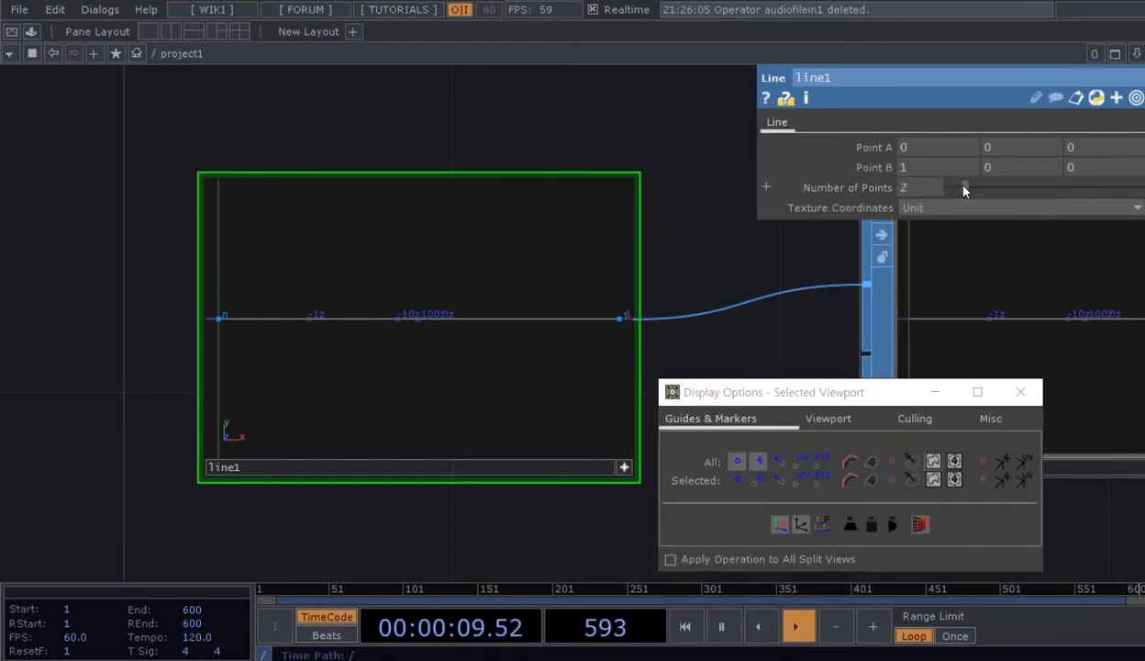
{"action": "left_click_drag", "start_coordinate": [1036, 190], "coordinate": [1129, 187]}
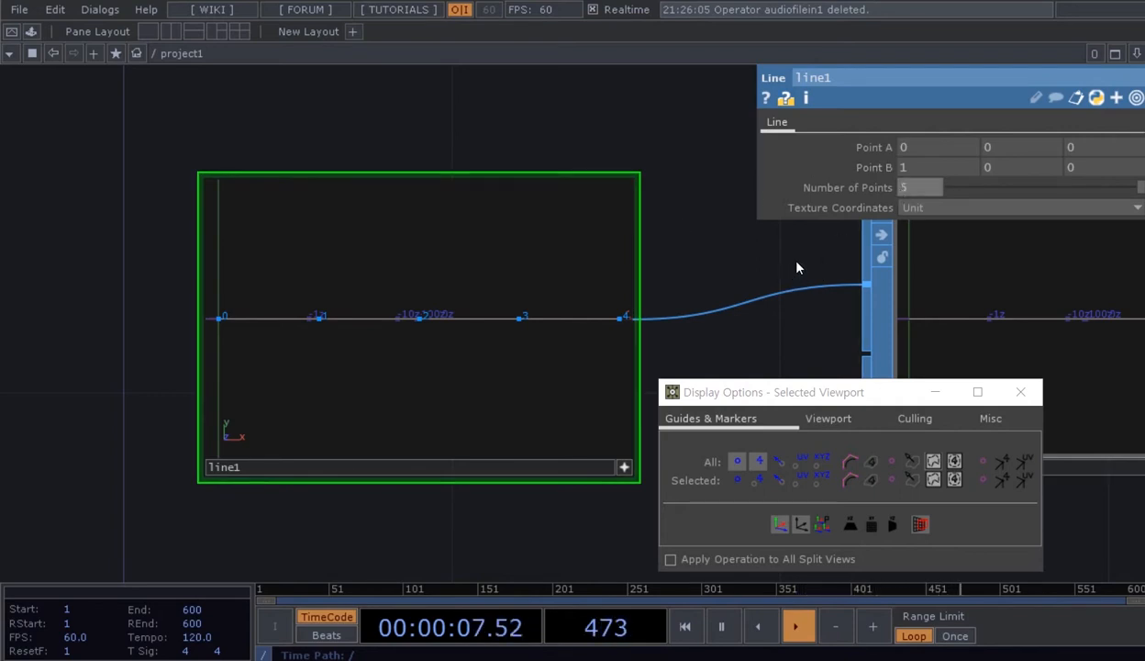
- Hide the point markers and numbers in the line1 viewer, and show them again
{"action": "left_click", "coordinate": [739, 462]}
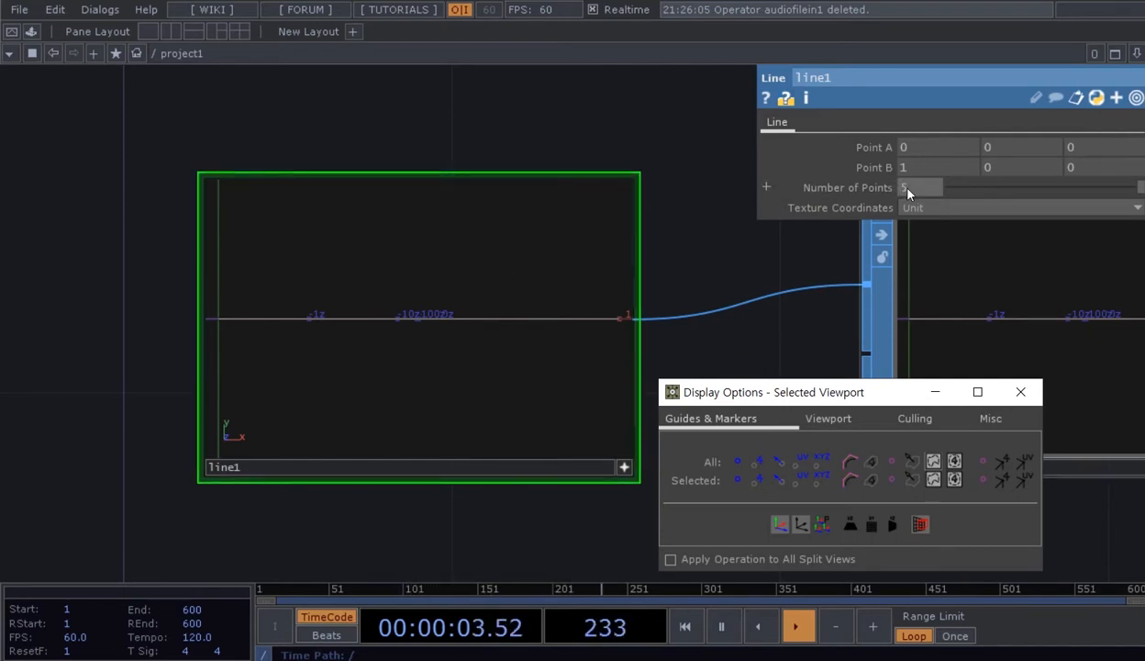
{"action": "left_click_drag", "start_coordinate": [581, 491], "coordinate": [566, 434]}
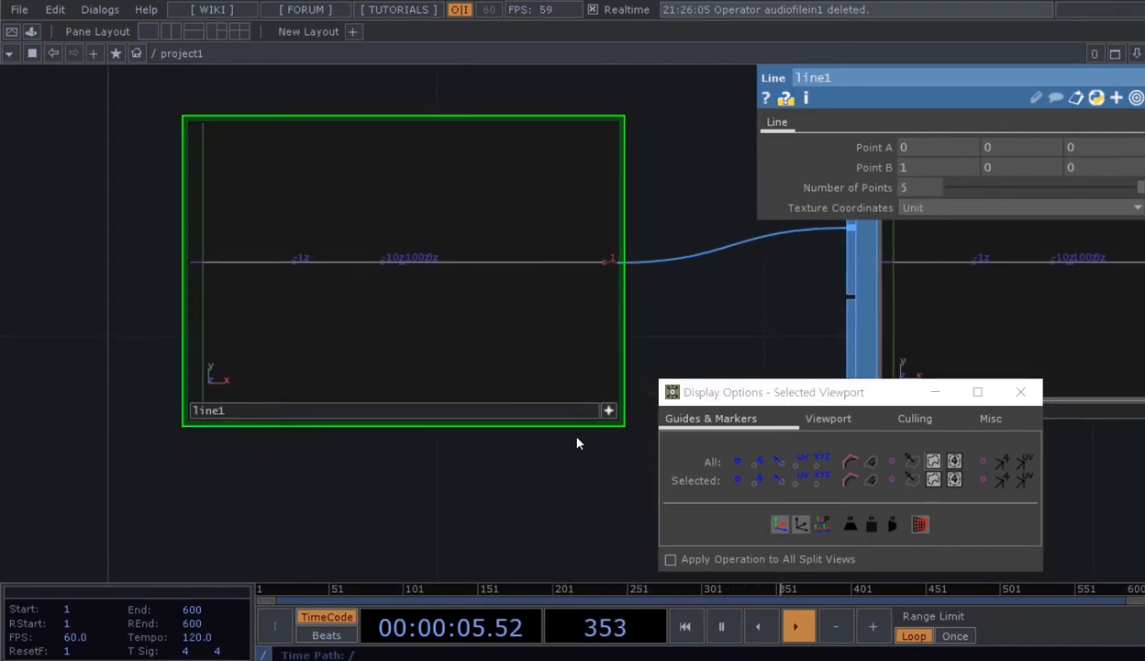
{"action": "left_click", "coordinate": [739, 462]}
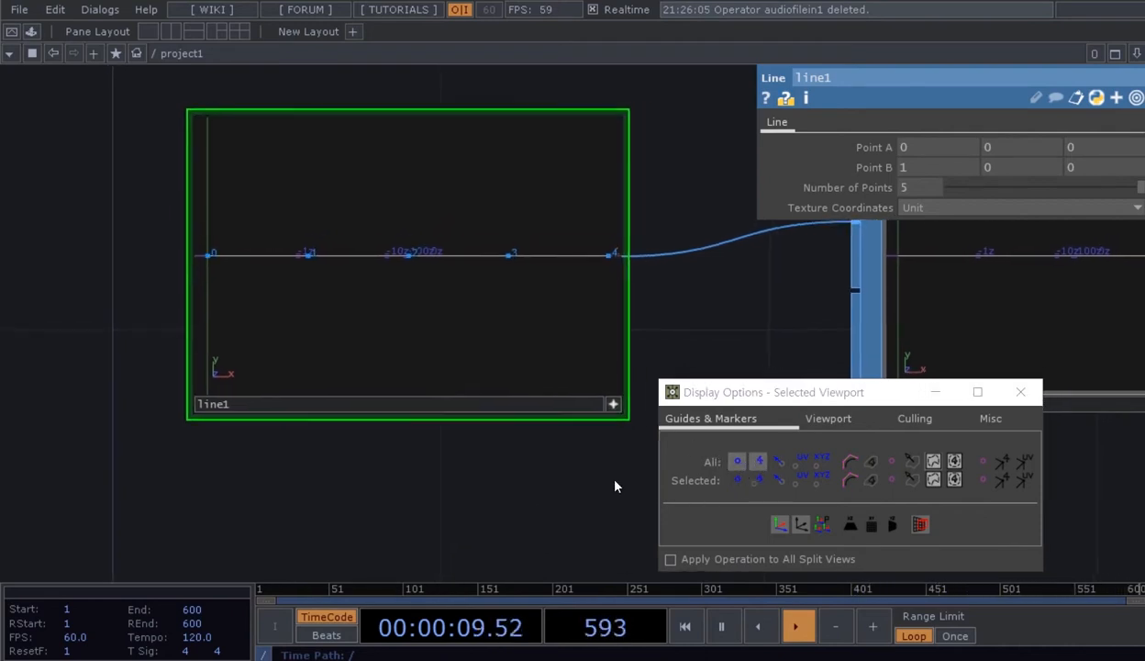
{"action": "left_click_drag", "start_coordinate": [322, 448], "coordinate": [271, 481]}
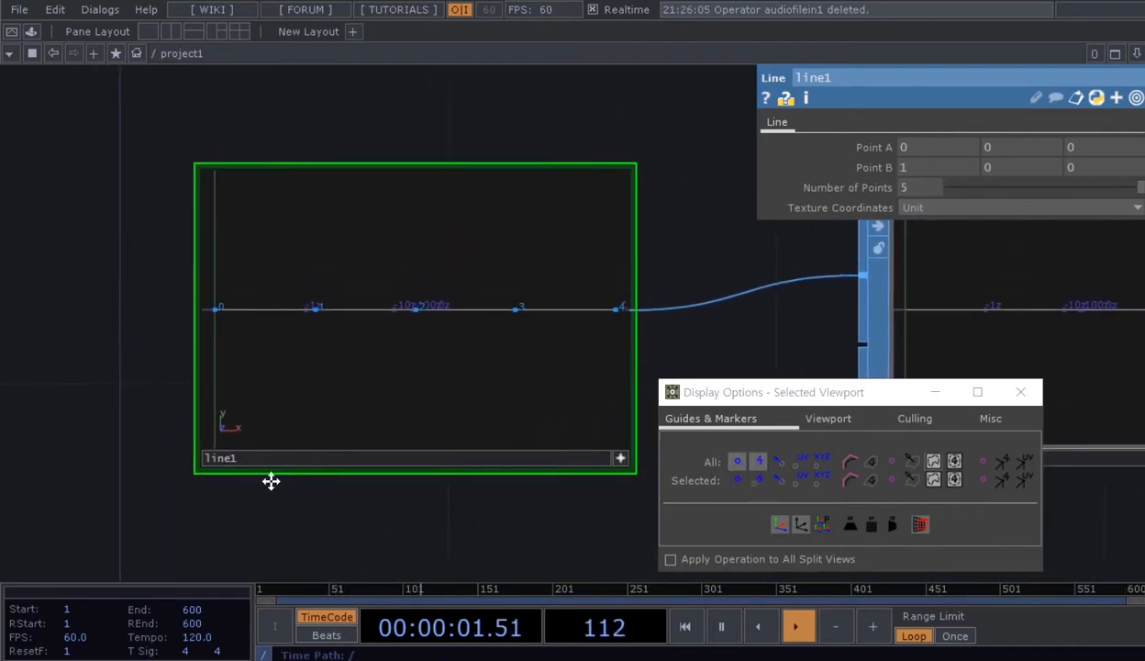
- Deactivate the line1 viewer and set the X value of the line's Point A to -1
{"action": "left_click", "coordinate": [576, 454]}
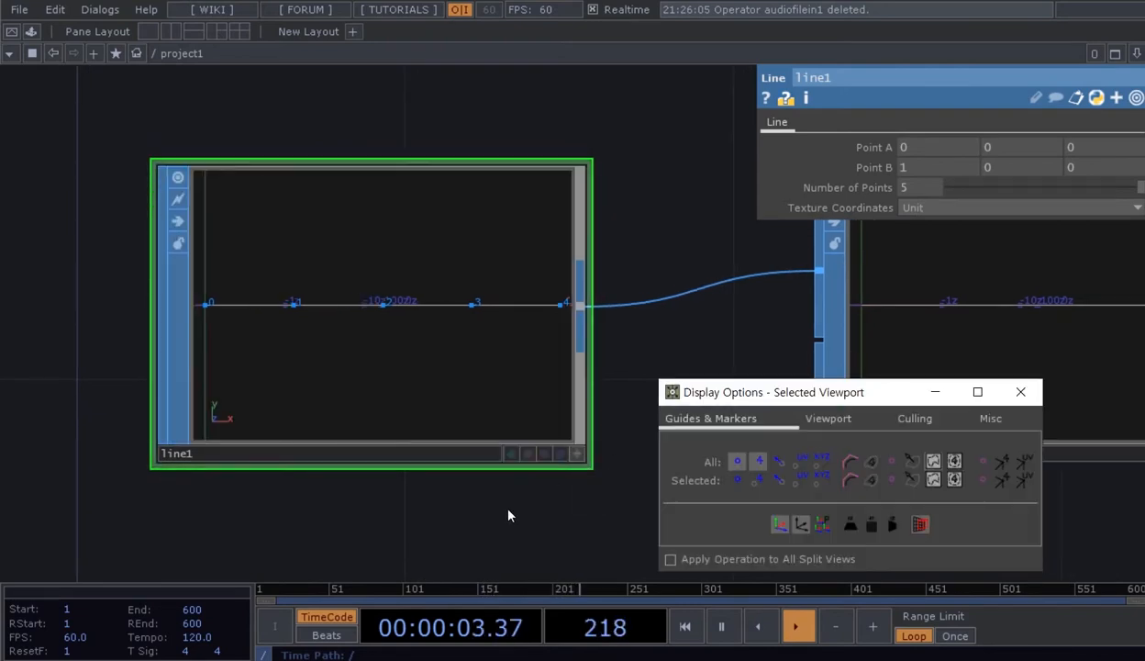
{"action": "scroll", "coordinate": [514, 514], "scroll_direction": "down", "scroll_amount": 2}
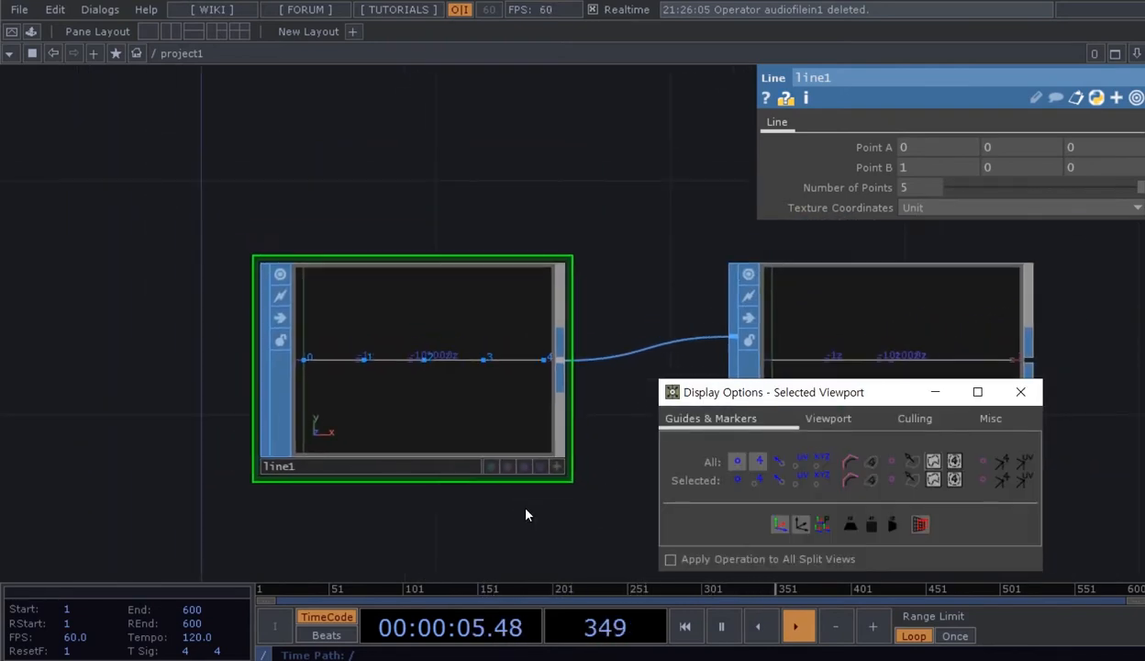
{"action": "scroll", "coordinate": [514, 489], "scroll_direction": "up", "scroll_amount": 2}
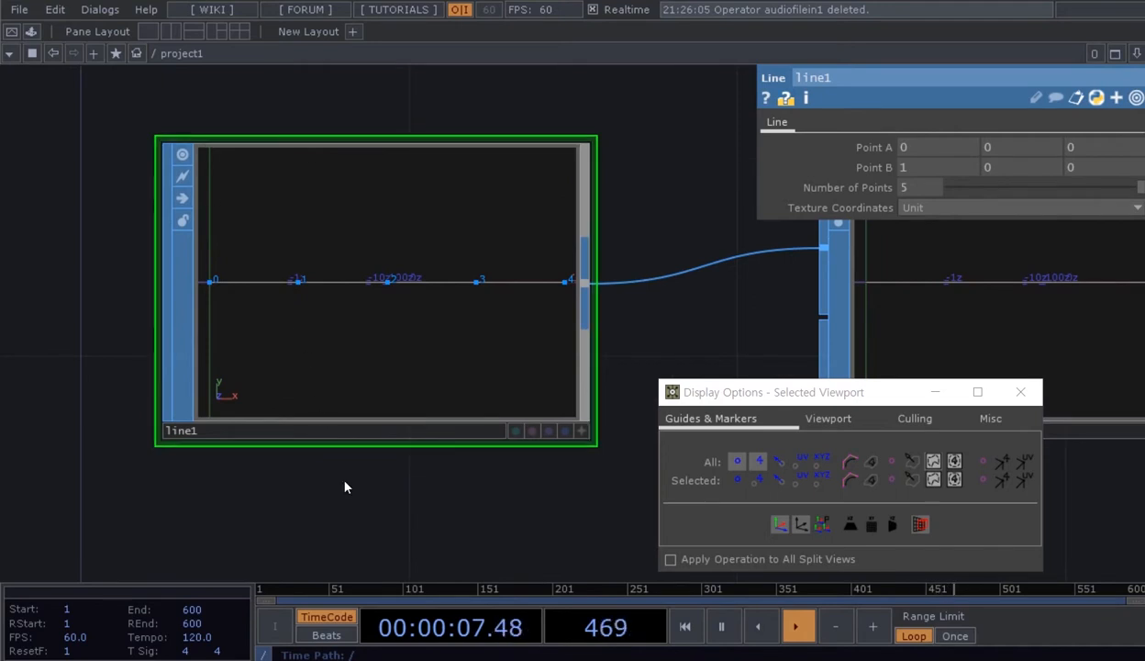
{"action": "left_click_drag", "start_coordinate": [348, 493], "coordinate": [354, 520]}
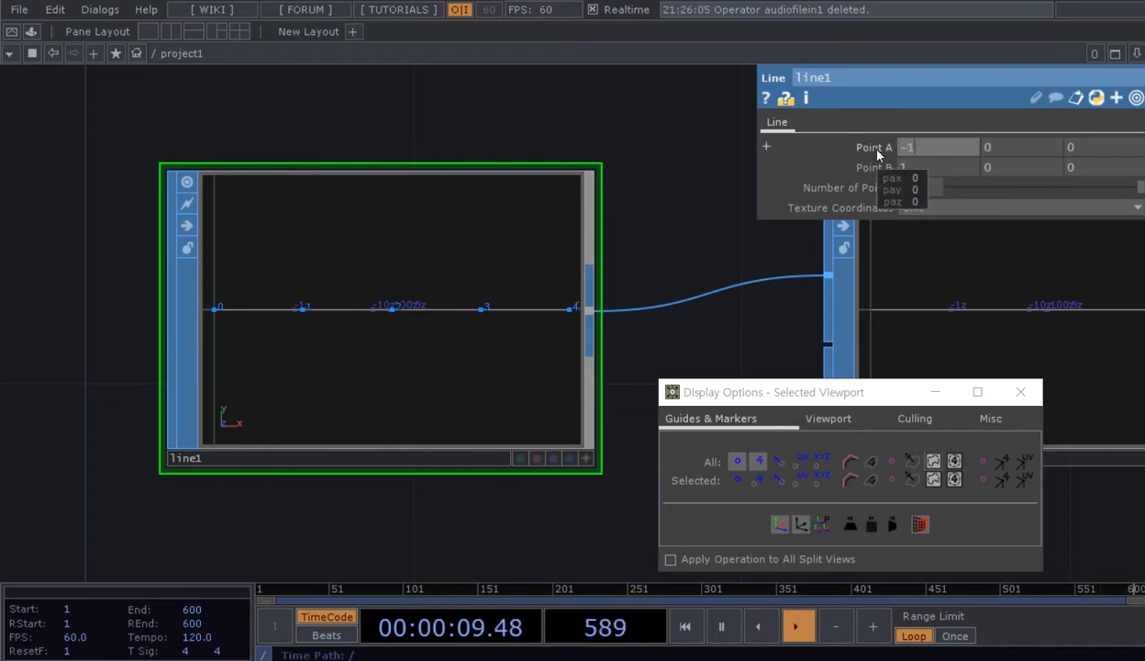
{"action": "key", "text": "BackSpace"}
{"action": "key", "text": "Return"}
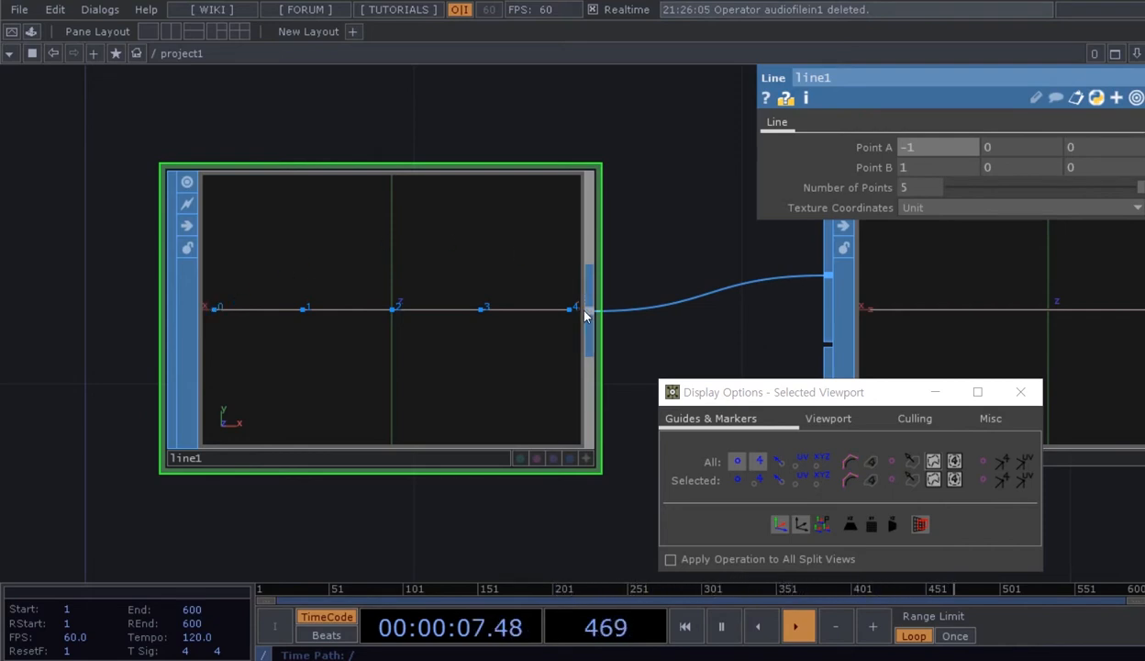
- Examine the chan1 and chan2 waveforms of the Tea_Time___Ofshane audio file node up close
{"action": "scroll", "coordinate": [505, 328], "scroll_direction": "down", "scroll_amount": 4}
{"action": "left_click_drag", "start_coordinate": [646, 252], "coordinate": [440, 209]}
{"action": "left_click_drag", "start_coordinate": [287, 391], "coordinate": [392, 290]}
{"action": "scroll", "coordinate": [300, 413], "scroll_direction": "up", "scroll_amount": 3}
{"action": "scroll", "coordinate": [319, 459], "scroll_direction": "down", "scroll_amount": 2}
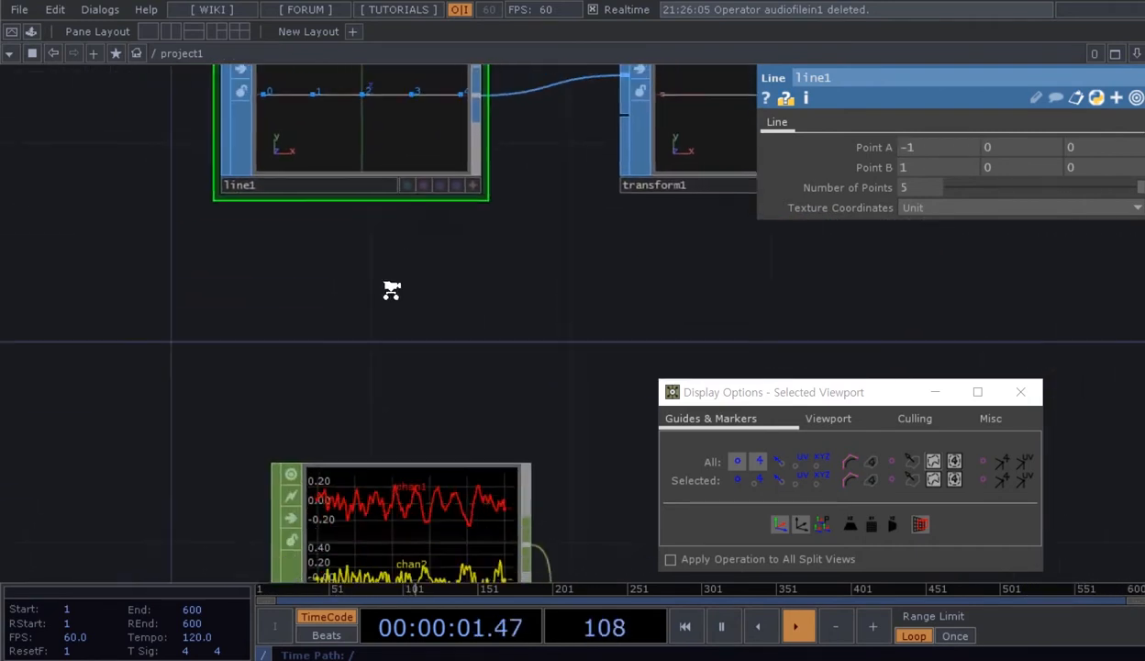
{"action": "scroll", "coordinate": [392, 290], "scroll_direction": "down", "scroll_amount": 3}
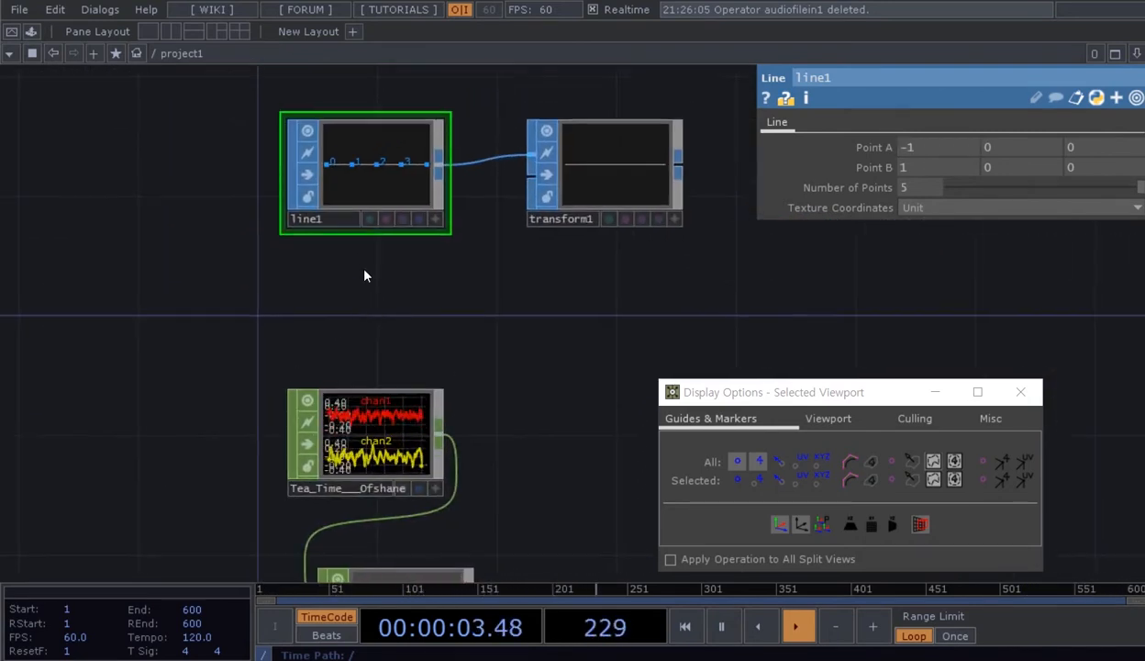
{"action": "scroll", "coordinate": [332, 159], "scroll_direction": "up", "scroll_amount": 6}
{"action": "scroll", "coordinate": [218, 191], "scroll_direction": "down", "scroll_amount": 4}
{"action": "left_click_drag", "start_coordinate": [237, 433], "coordinate": [292, 208]}
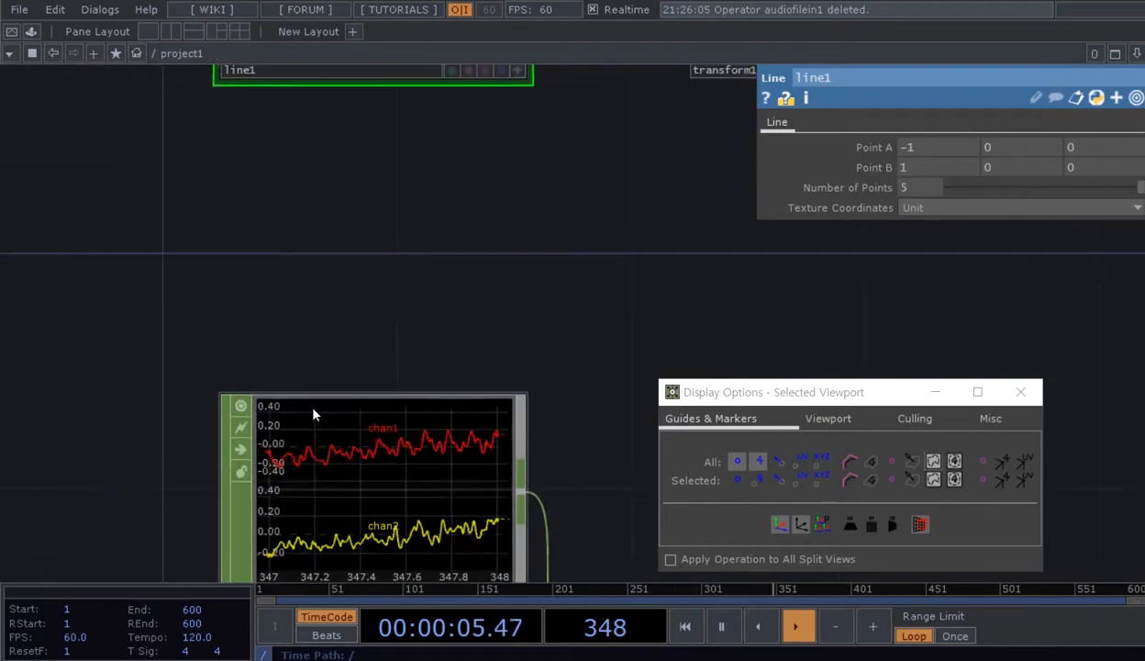
{"action": "scroll", "coordinate": [313, 415], "scroll_direction": "up", "scroll_amount": 3}
{"action": "scroll", "coordinate": [268, 394], "scroll_direction": "down", "scroll_amount": 2}
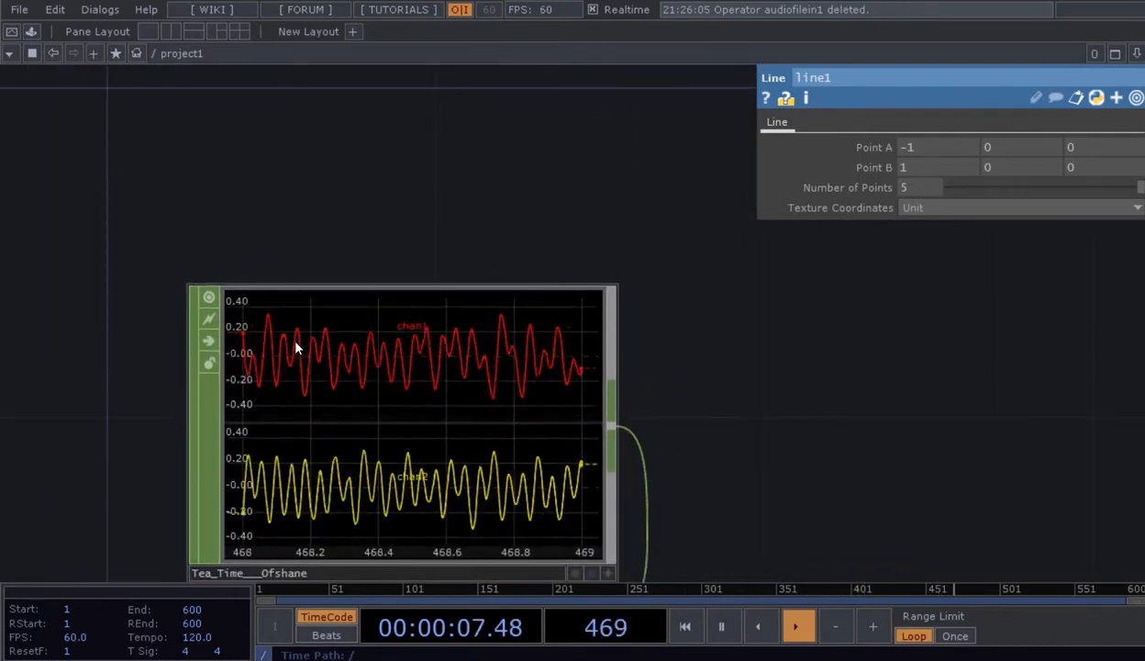
{"action": "scroll", "coordinate": [372, 358], "scroll_direction": "down", "scroll_amount": 2}
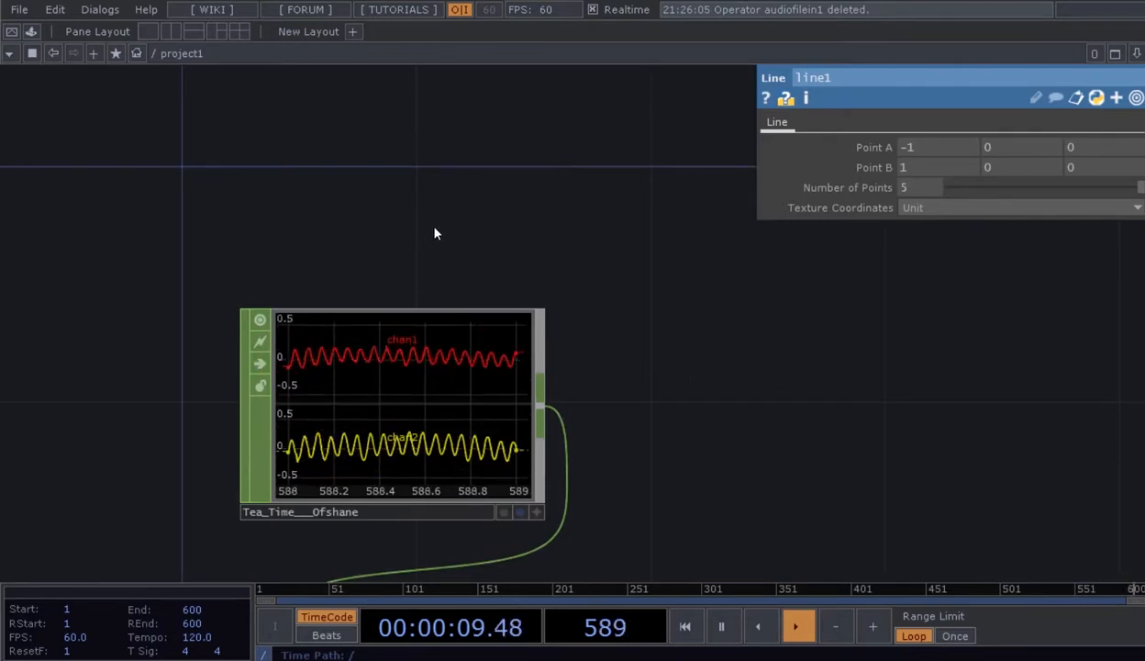
{"action": "left_click_drag", "start_coordinate": [435, 231], "coordinate": [428, 252]}
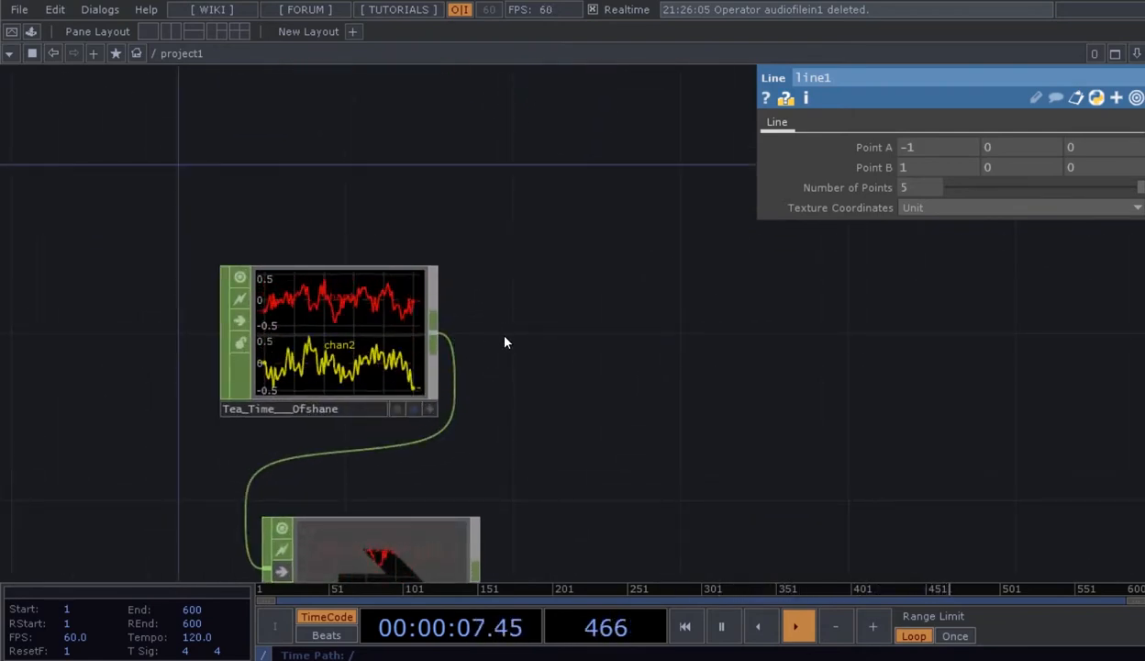
{"action": "left_click_drag", "start_coordinate": [504, 337], "coordinate": [614, 351]}
{"action": "key", "text": "p"}
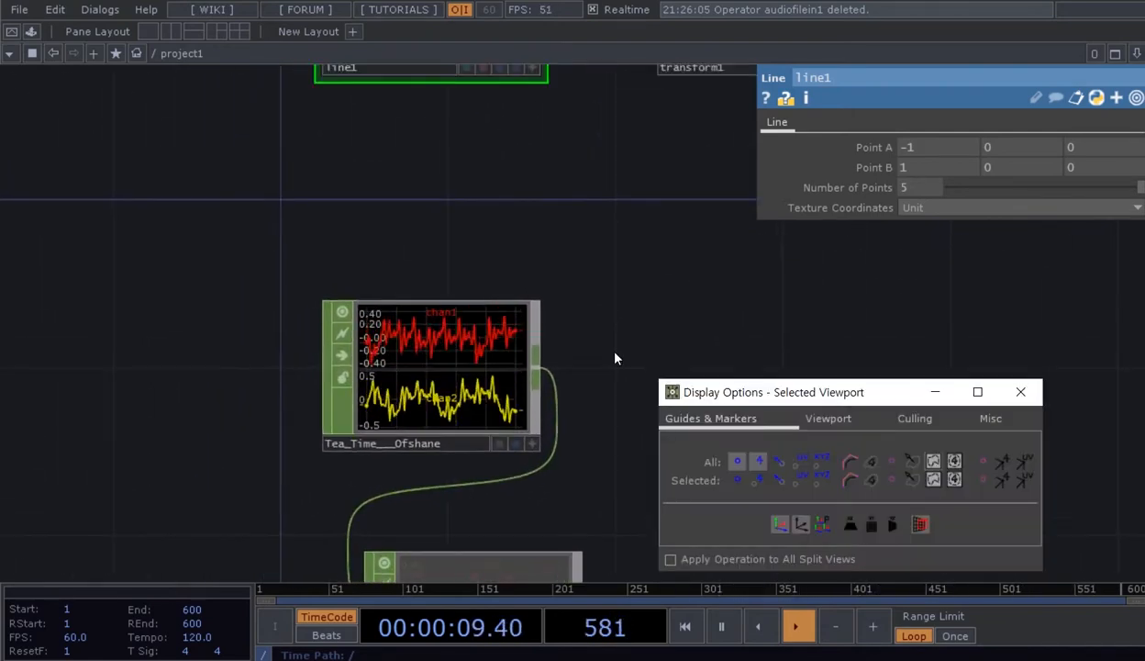
{"action": "left_click_drag", "start_coordinate": [742, 394], "coordinate": [801, 376]}
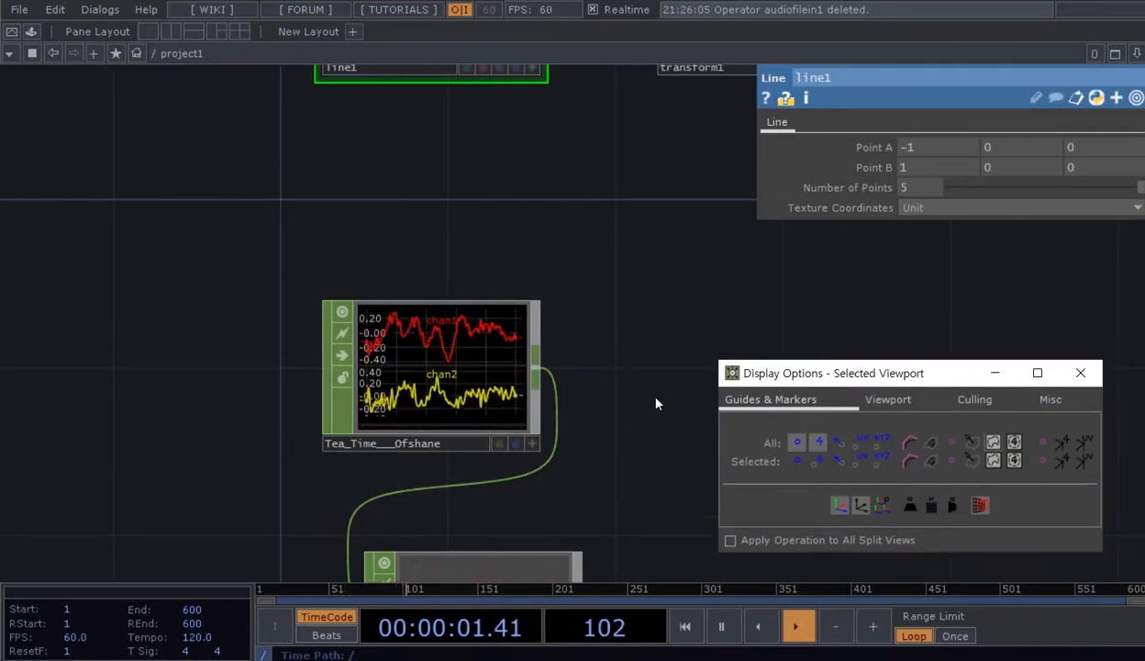
{"action": "left_click_drag", "start_coordinate": [642, 399], "coordinate": [626, 387]}
{"action": "left_click_drag", "start_coordinate": [577, 357], "coordinate": [520, 344]}
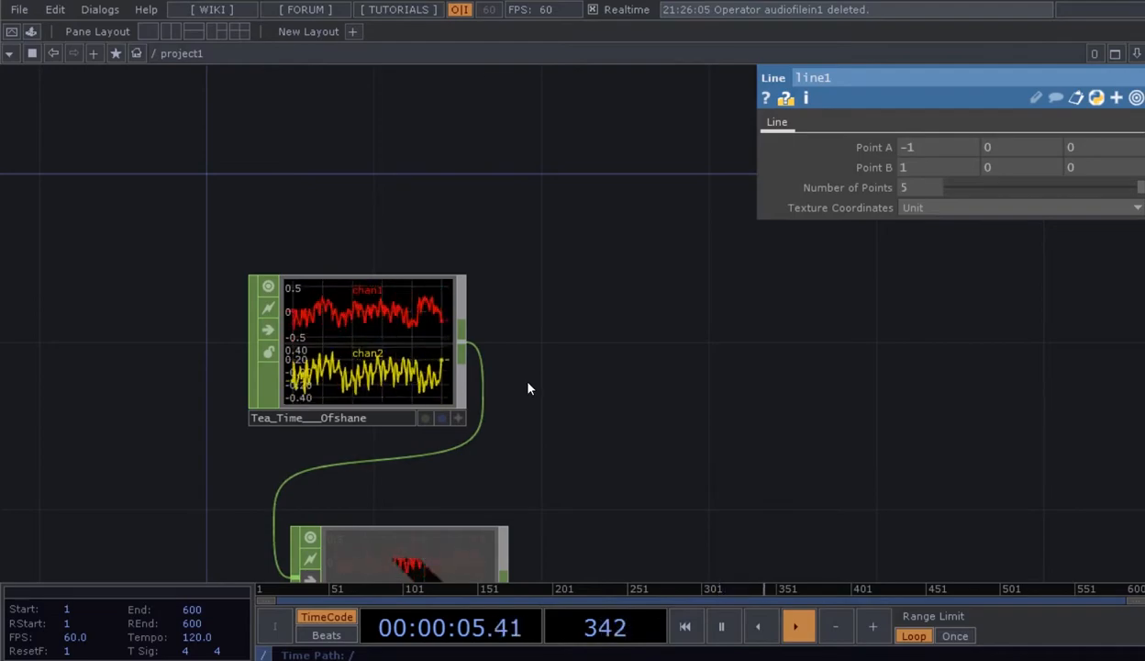
- Add a Math CHOP beside the Tea_Time___Ofshane audio file node
{"action": "scroll", "coordinate": [527, 384], "scroll_direction": "up", "scroll_amount": 5}
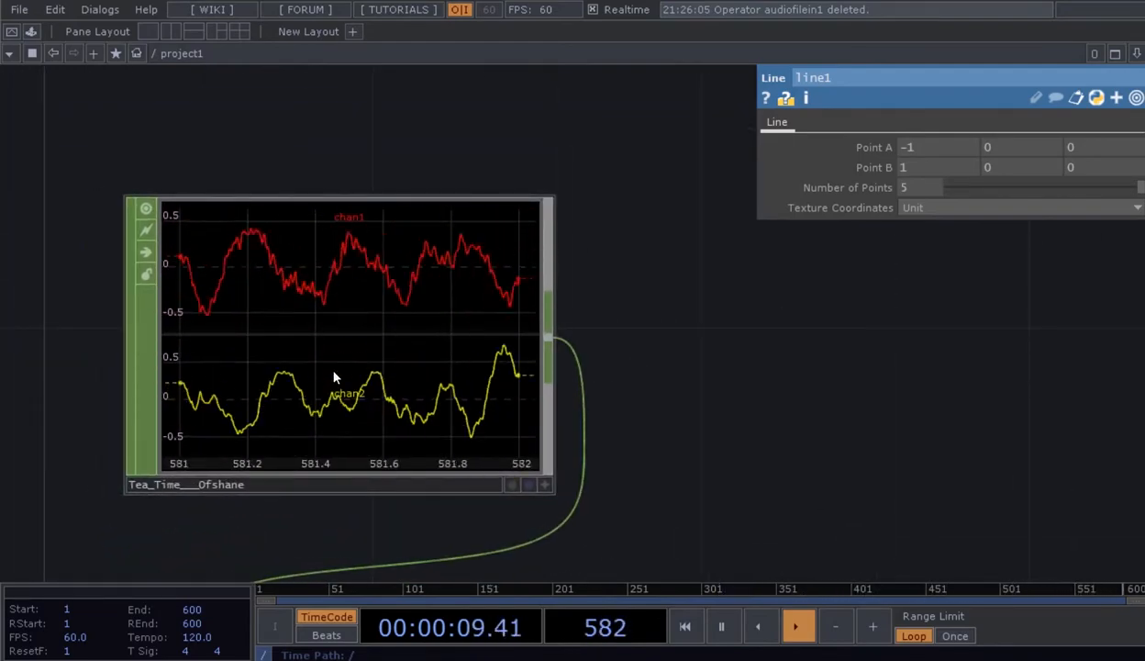
{"action": "left_click_drag", "start_coordinate": [670, 334], "coordinate": [591, 334]}
{"action": "key", "text": "Tab"}
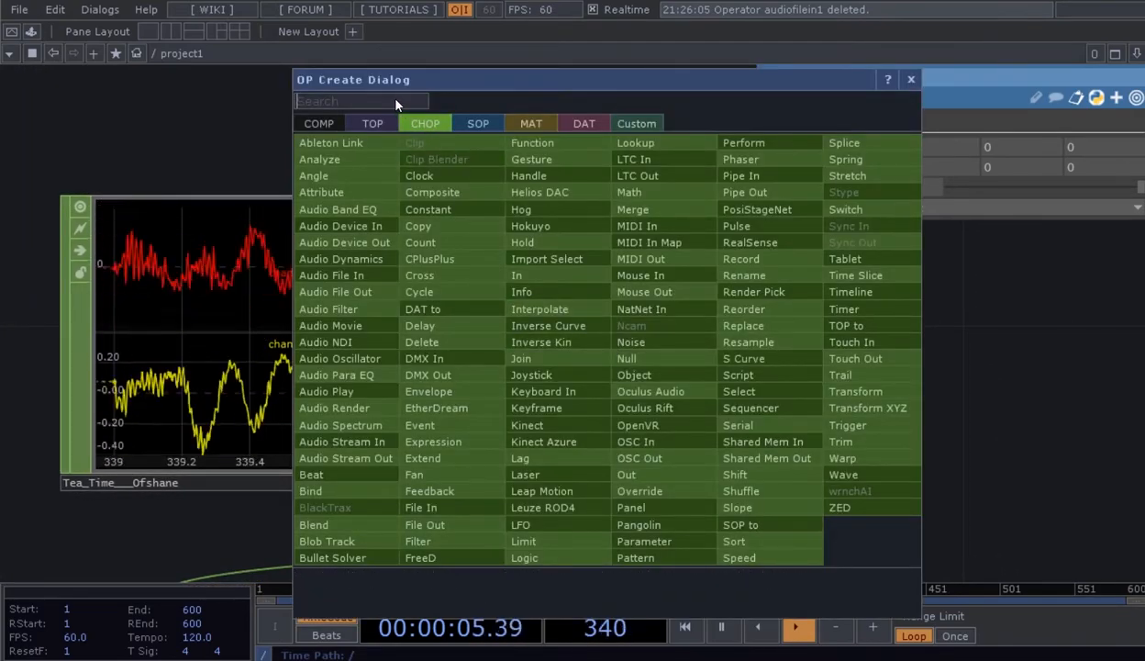
{"action": "type", "text": "may"}
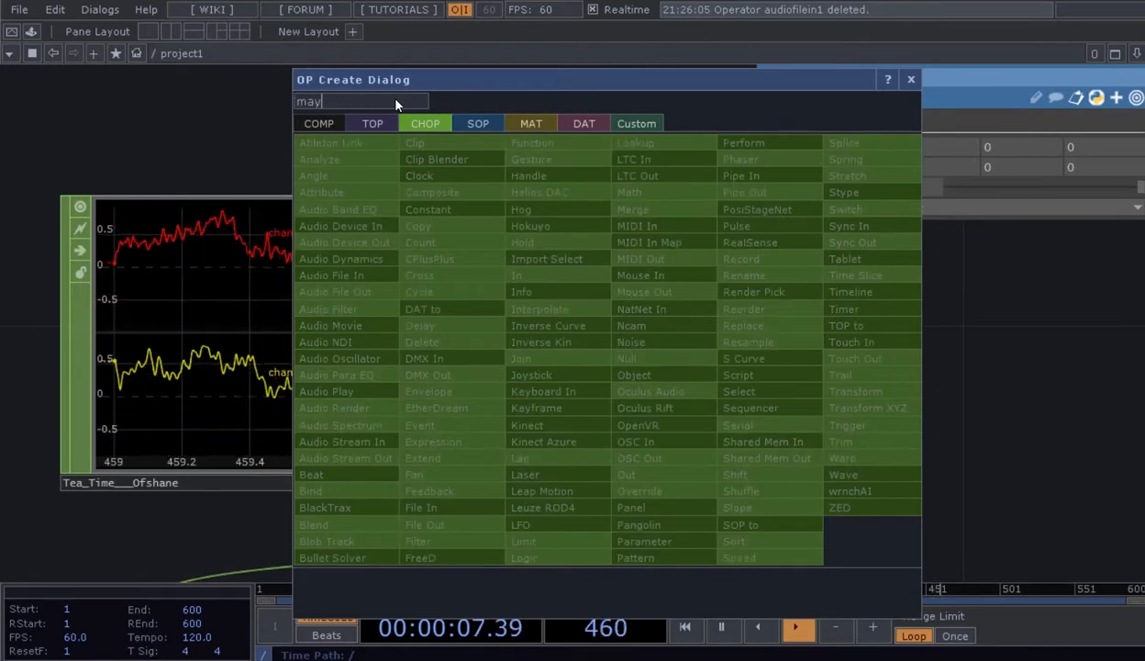
{"action": "key", "text": "BackSpace"}
{"action": "type", "text": "th"}
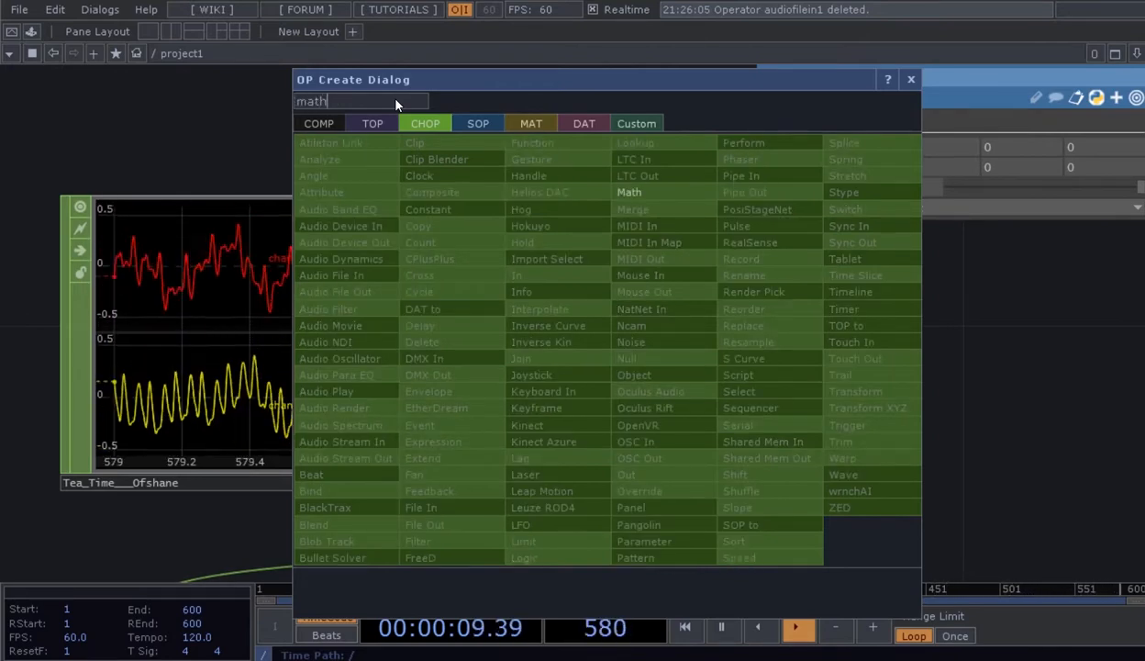
{"action": "left_click", "coordinate": [629, 191]}
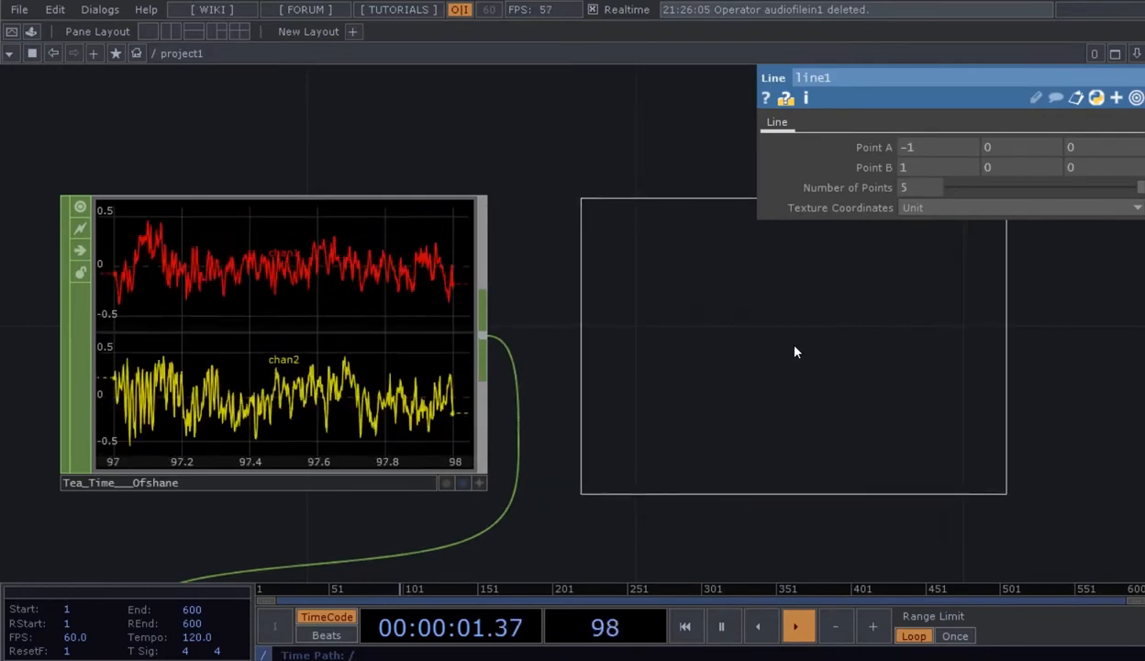
{"action": "left_click", "coordinate": [795, 347]}
{"action": "scroll", "coordinate": [568, 439], "scroll_direction": "down", "scroll_amount": 5}
{"action": "left_click_drag", "start_coordinate": [503, 234], "coordinate": [287, 225]}
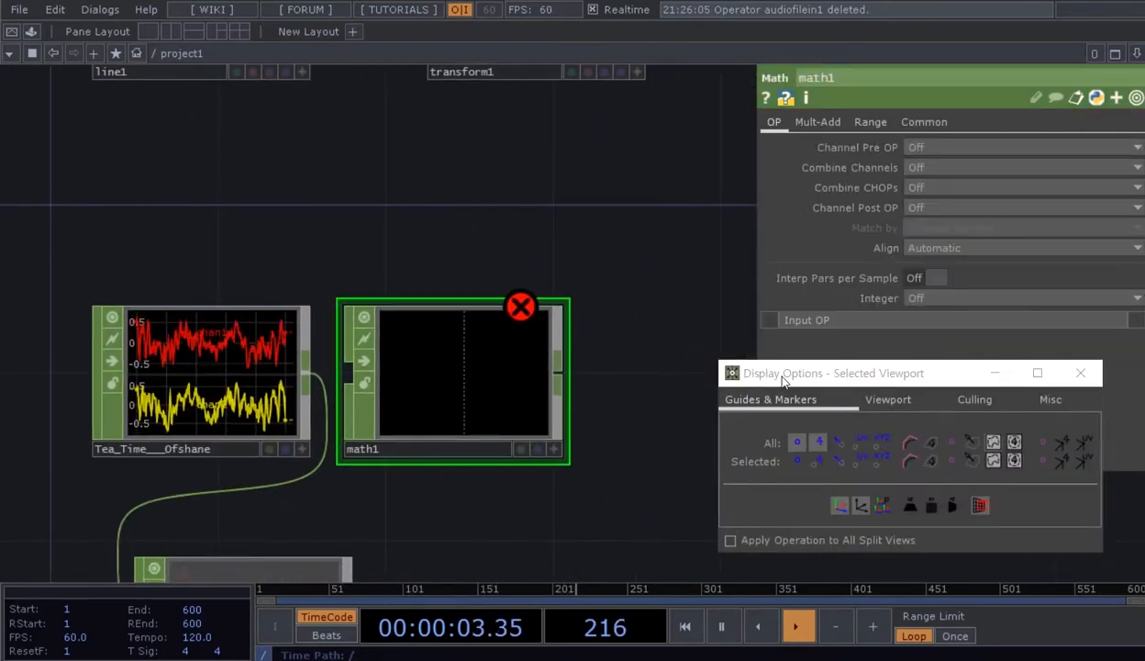
- Move math1 a little further from the Tea_Time___Ofshane node and connect the audio file's output to its input
{"action": "left_click_drag", "start_coordinate": [783, 379], "coordinate": [809, 431]}
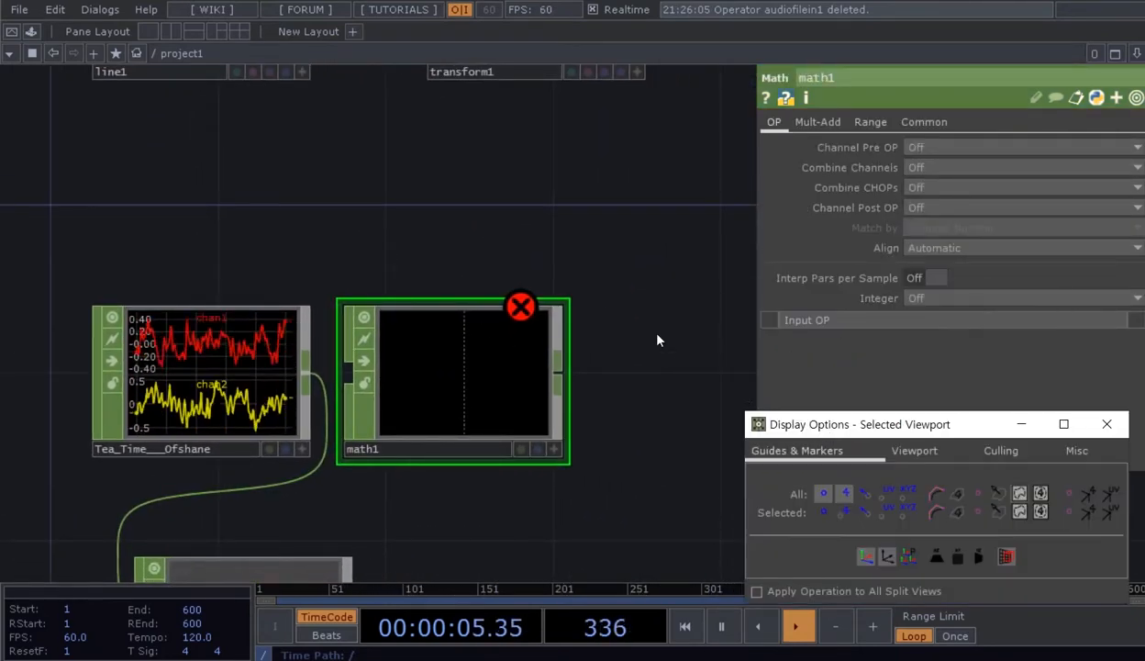
{"action": "left_click_drag", "start_coordinate": [657, 336], "coordinate": [679, 332]}
{"action": "left_click_drag", "start_coordinate": [397, 322], "coordinate": [480, 321]}
{"action": "left_click_drag", "start_coordinate": [327, 371], "coordinate": [451, 372]}
{"action": "left_click_drag", "start_coordinate": [597, 247], "coordinate": [630, 243]}
{"action": "scroll", "coordinate": [222, 400], "scroll_direction": "up", "scroll_amount": 5}
{"action": "left_click_drag", "start_coordinate": [517, 343], "coordinate": [550, 337]}
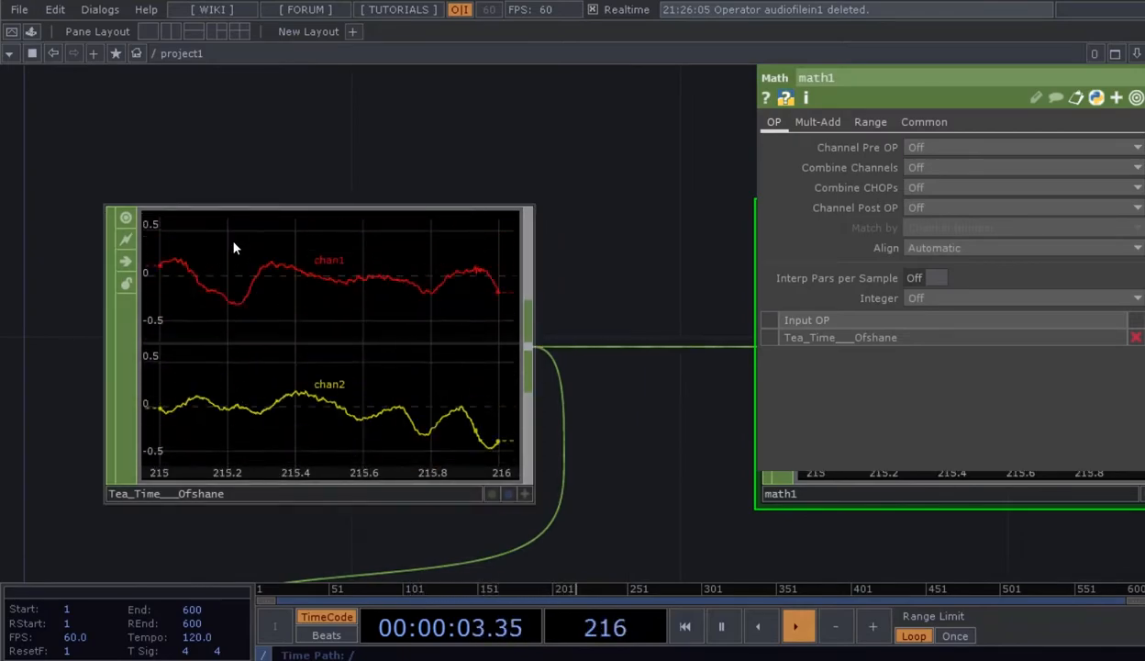
- Try Minimum for Combine Channels on math1, and settle on Average to merge the two audio channels
{"action": "left_click", "coordinate": [295, 276]}
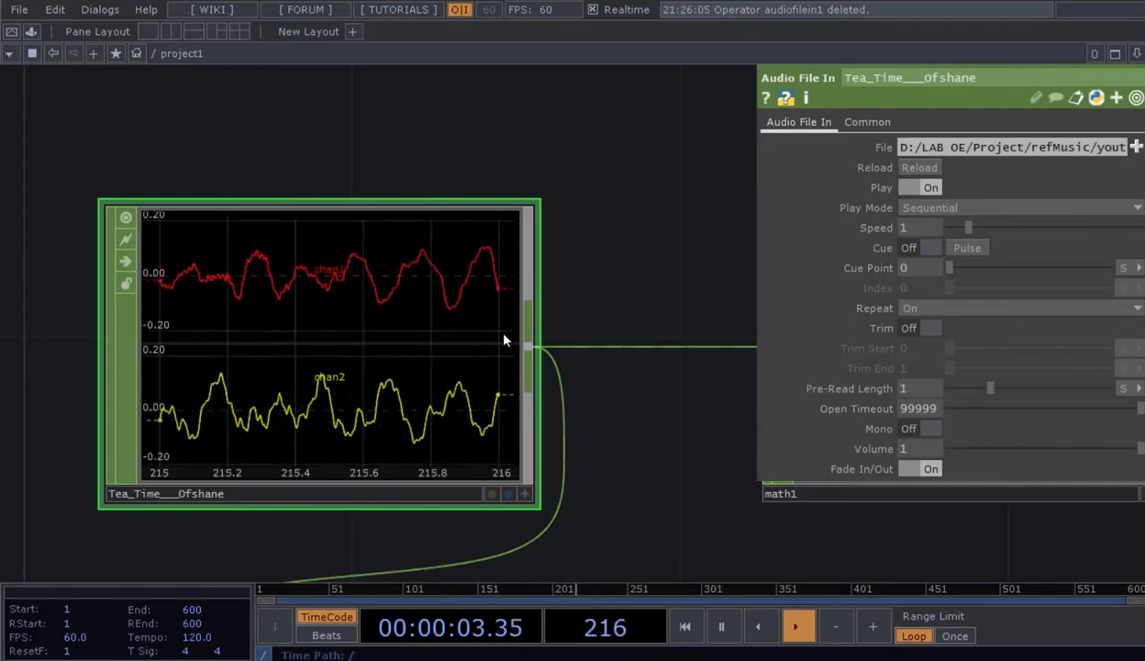
{"action": "scroll", "coordinate": [551, 273], "scroll_direction": "down", "scroll_amount": 3}
{"action": "left_click_drag", "start_coordinate": [544, 227], "coordinate": [386, 222]}
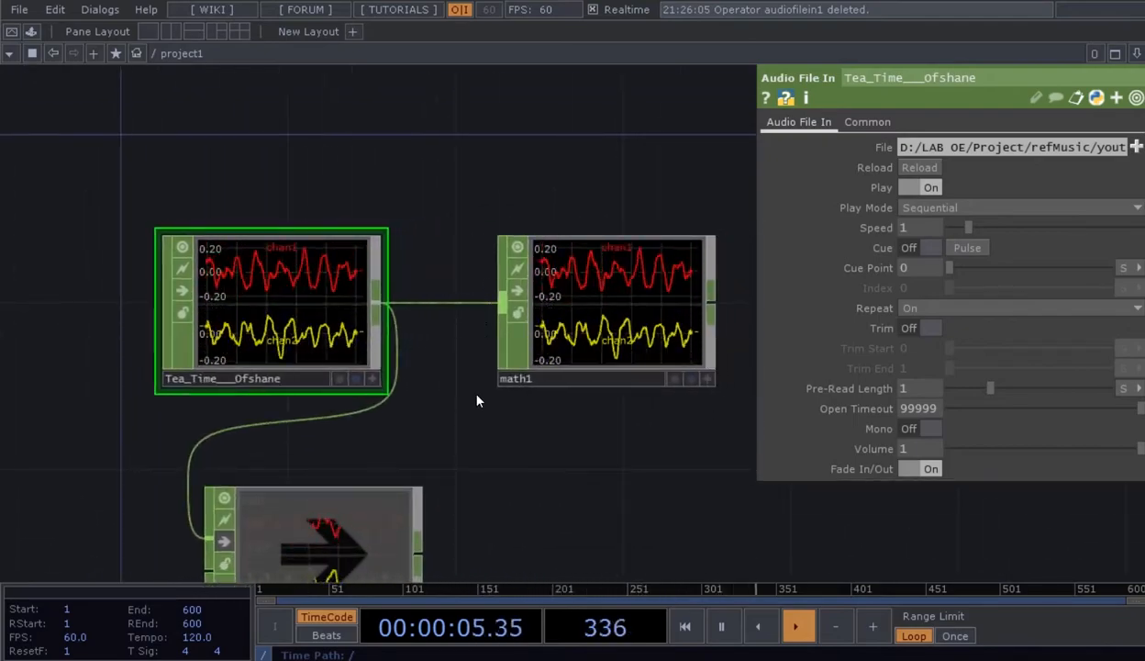
{"action": "left_click_drag", "start_coordinate": [601, 479], "coordinate": [557, 496]}
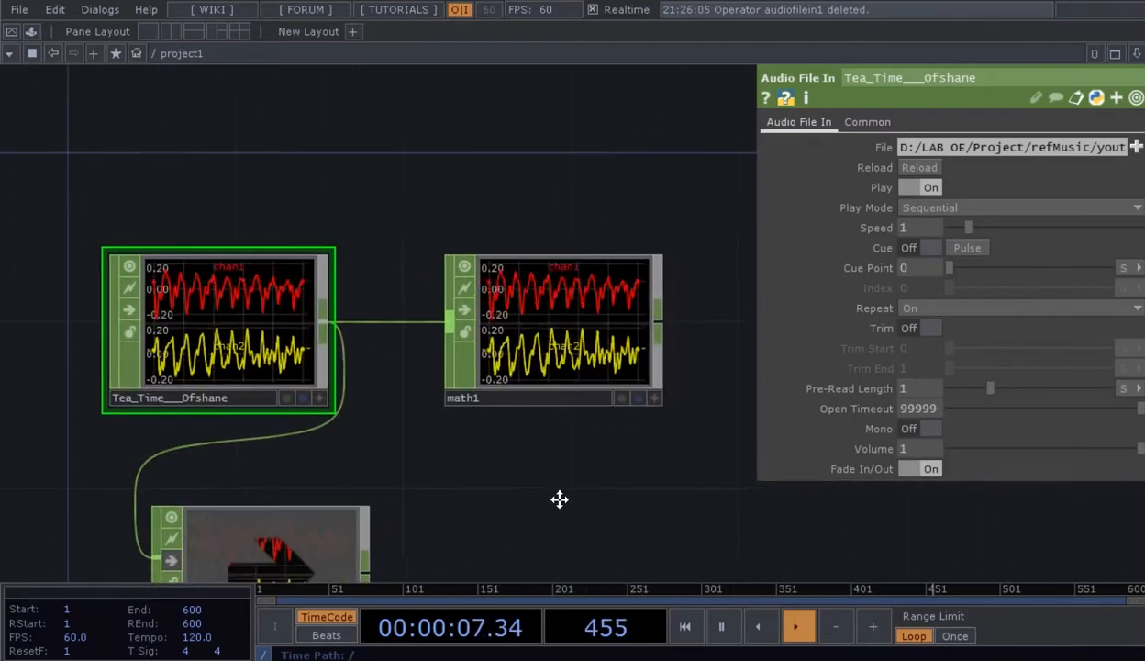
{"action": "scroll", "coordinate": [606, 358], "scroll_direction": "up", "scroll_amount": 4}
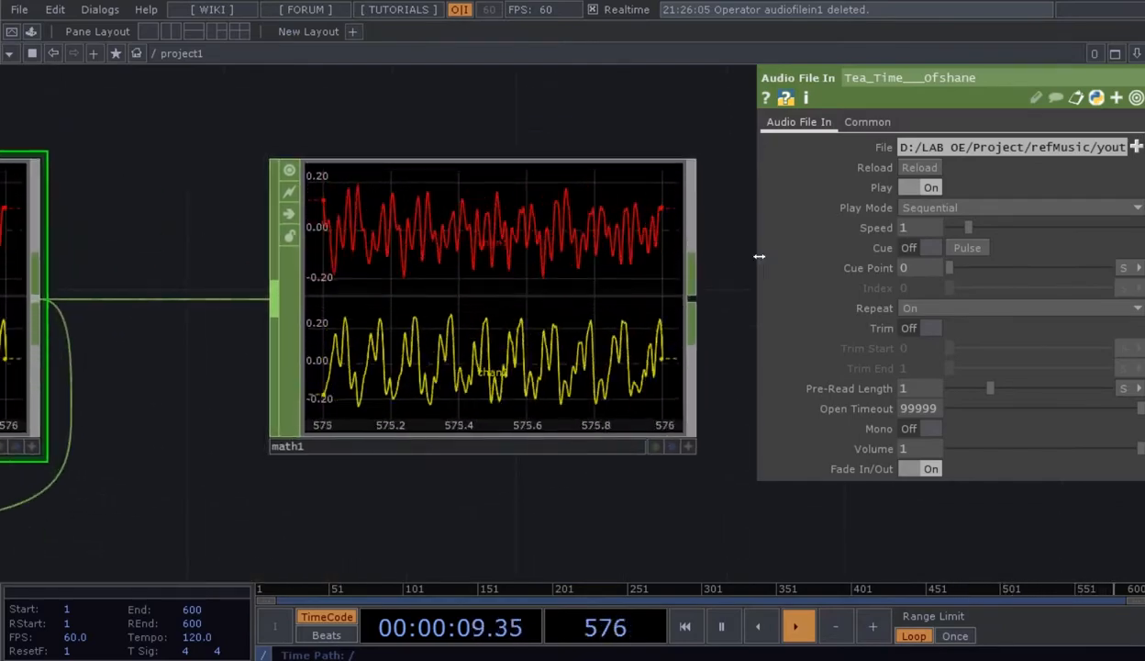
{"action": "left_click", "coordinate": [596, 241]}
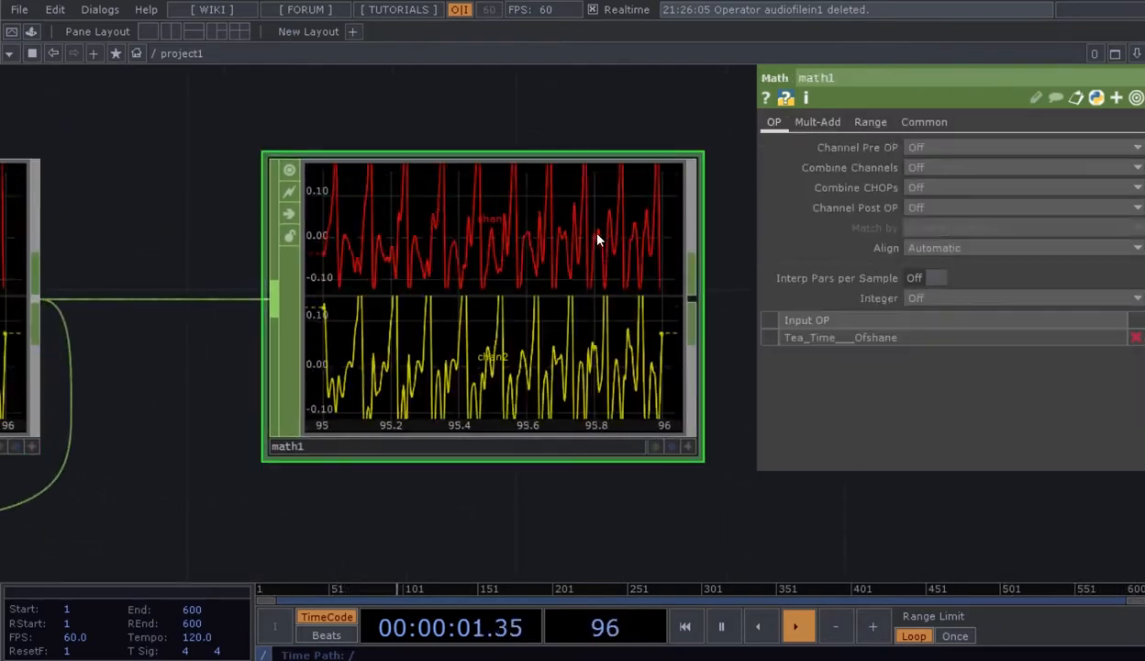
{"action": "scroll", "coordinate": [611, 225], "scroll_direction": "down", "scroll_amount": 2}
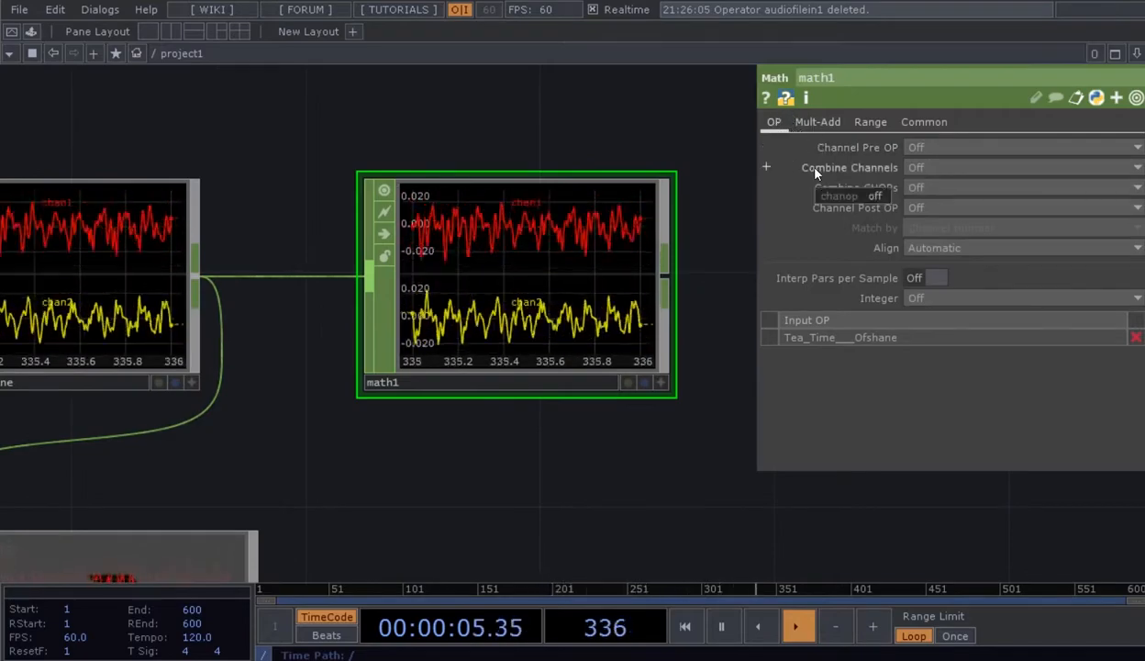
{"action": "left_click", "coordinate": [906, 166]}
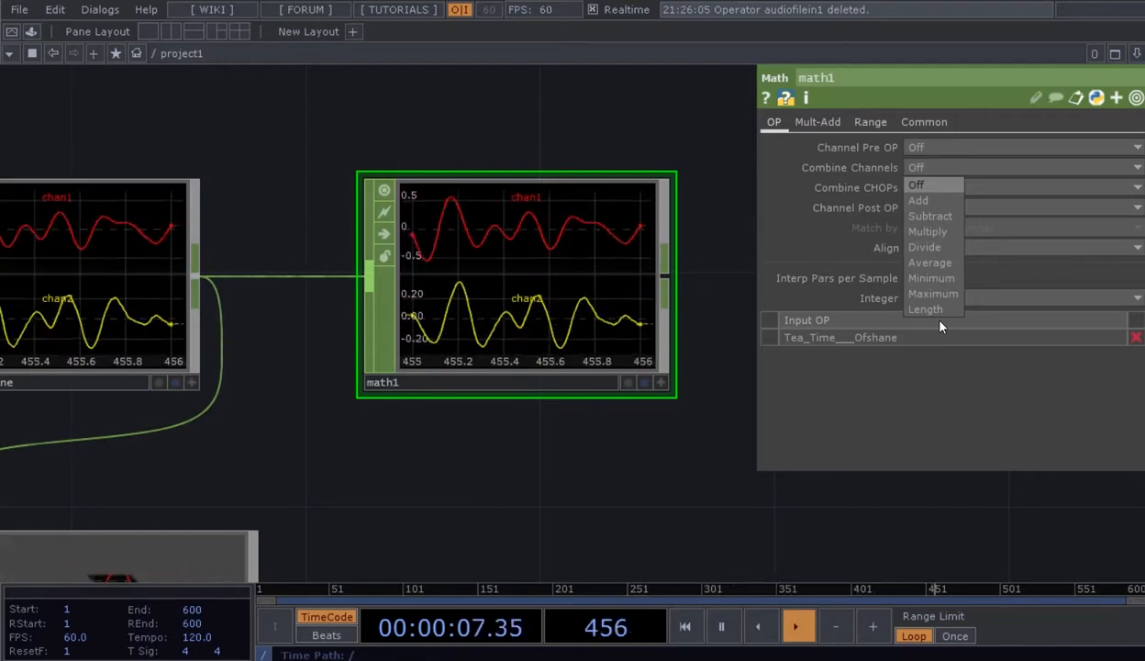
{"action": "left_click", "coordinate": [932, 279]}
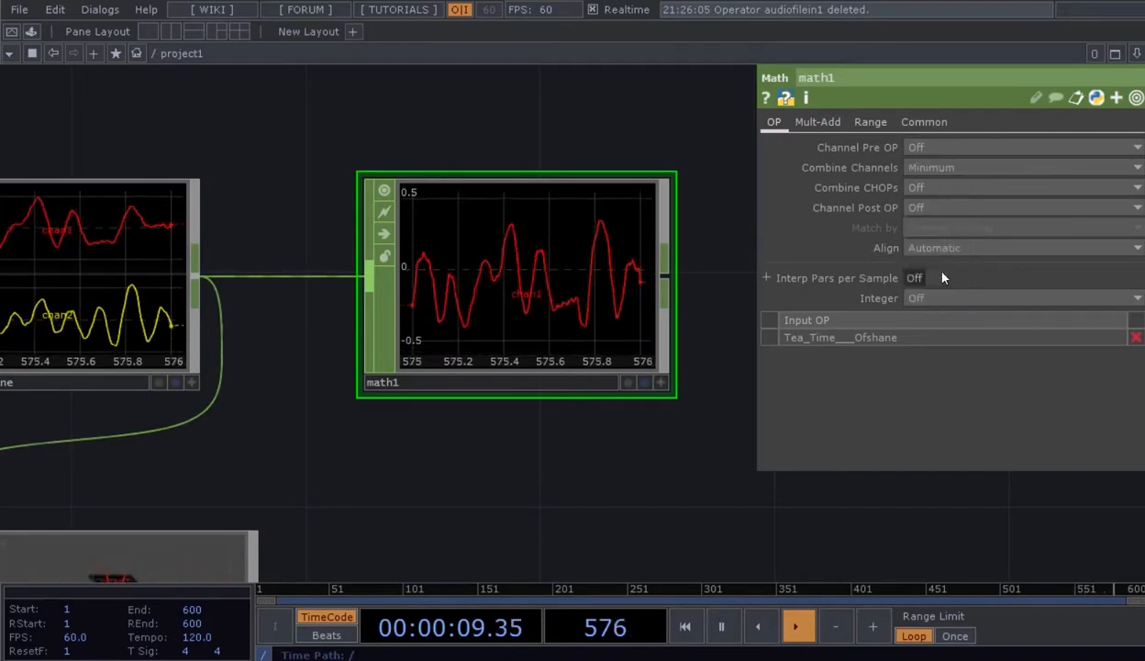
{"action": "left_click", "coordinate": [909, 167]}
{"action": "left_click", "coordinate": [926, 263]}
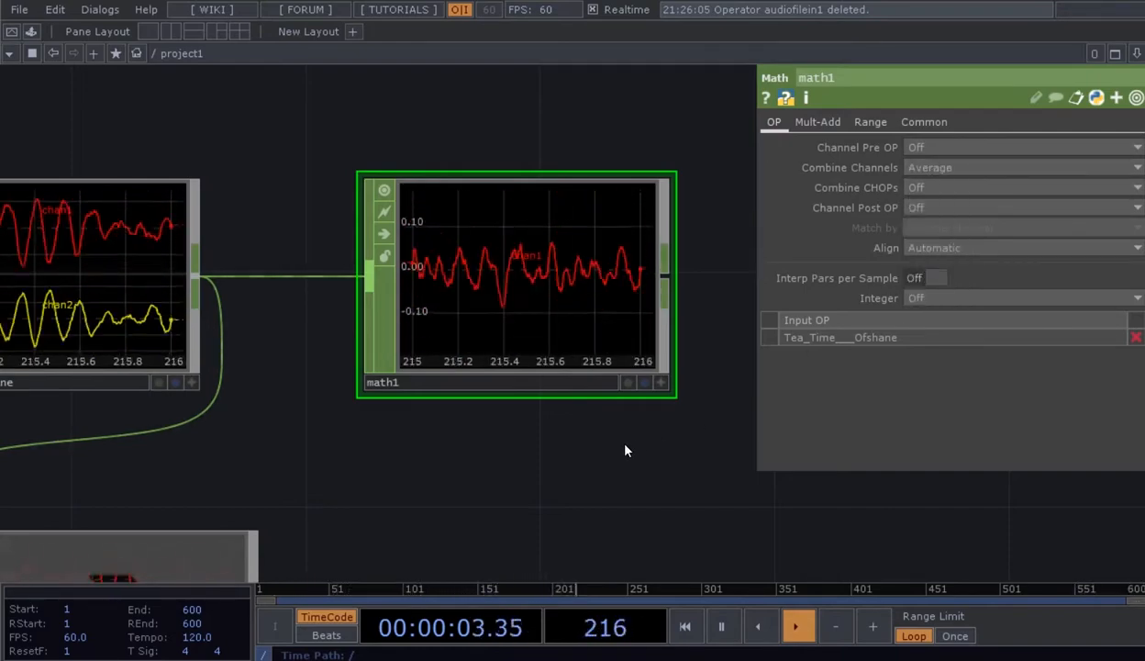
- Try the Mono option on the Tea_Time___Ofshane node with math1 moved aside, and restore both
{"action": "scroll", "coordinate": [624, 450], "scroll_direction": "down", "scroll_amount": 2}
{"action": "left_click_drag", "start_coordinate": [550, 463], "coordinate": [609, 481]}
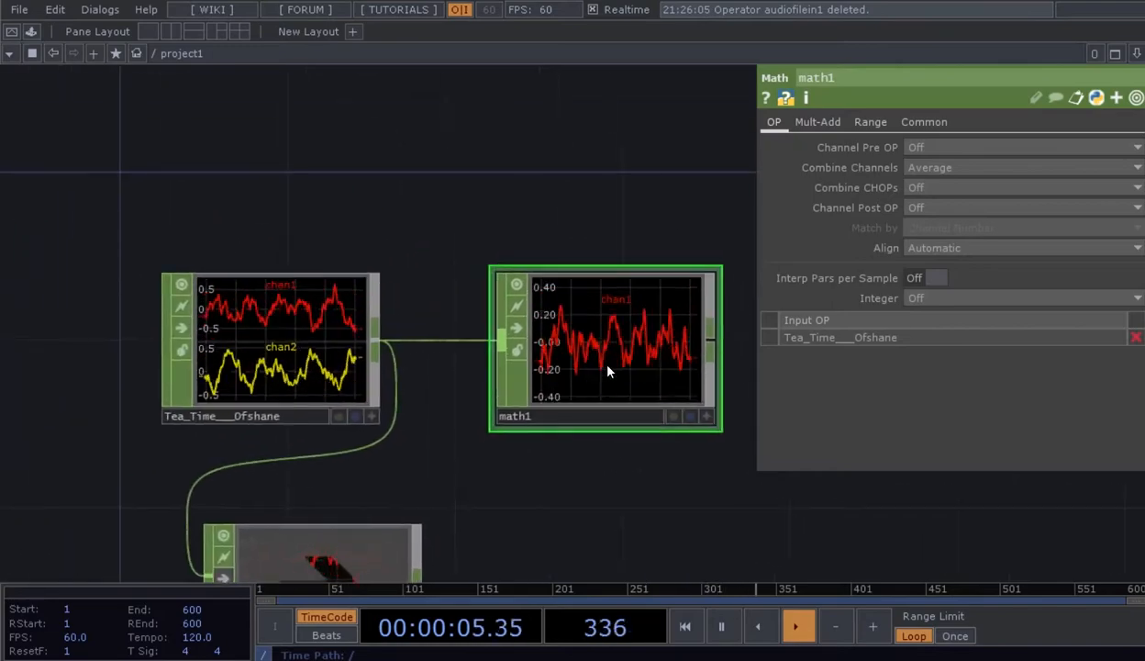
{"action": "left_click_drag", "start_coordinate": [607, 375], "coordinate": [606, 210]}
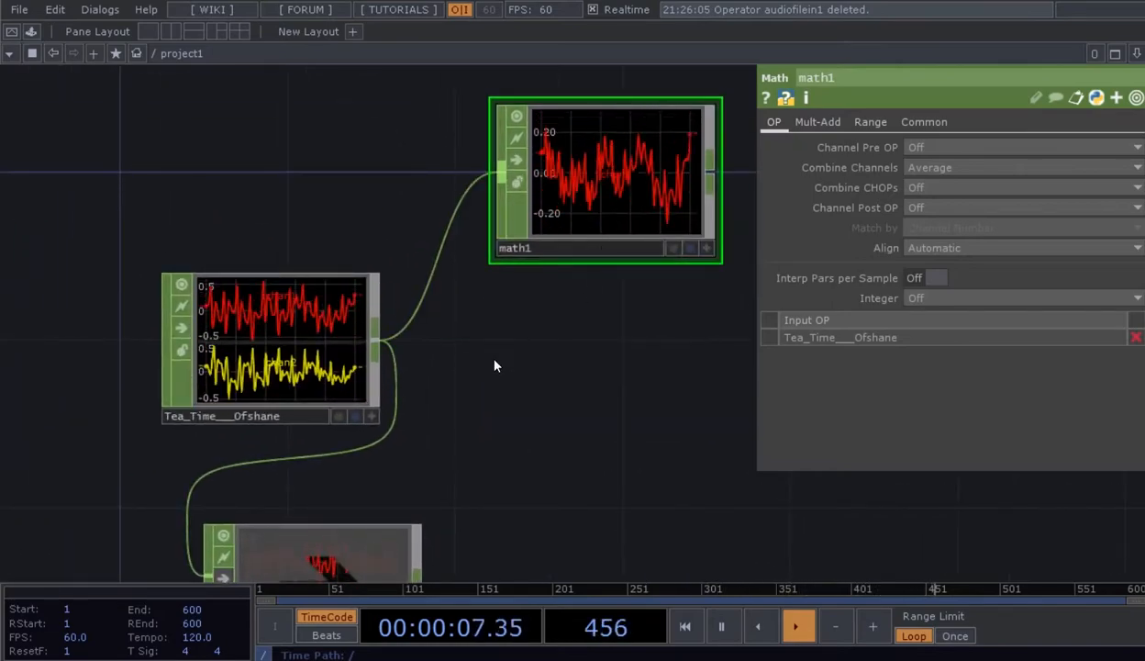
{"action": "left_click", "coordinate": [245, 367]}
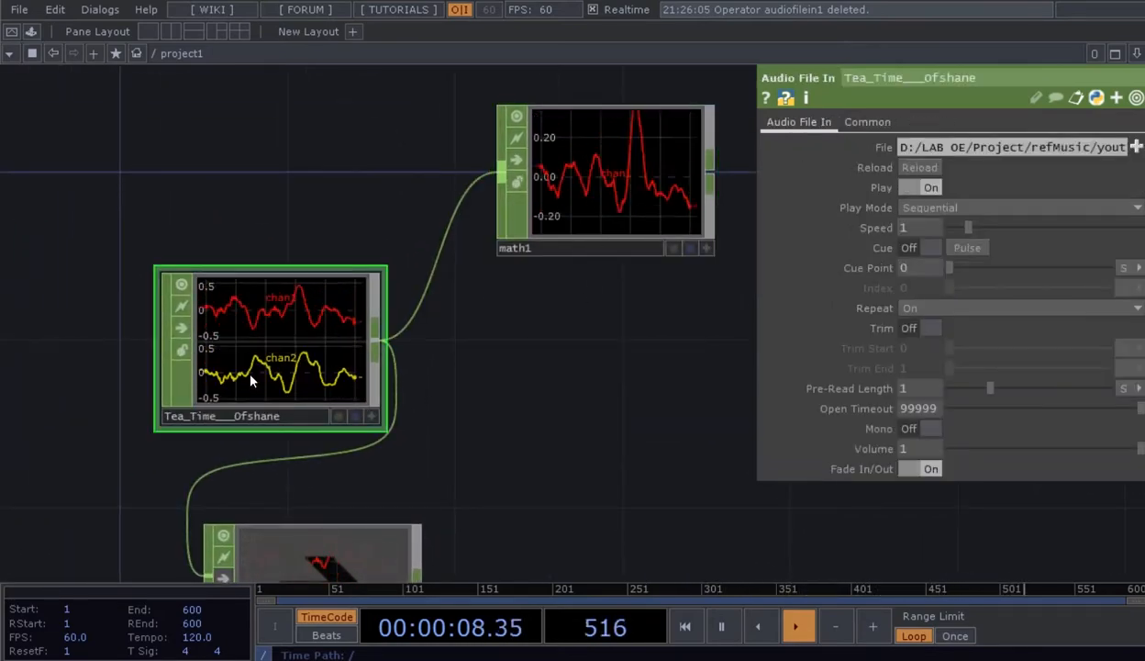
{"action": "left_click", "coordinate": [915, 429]}
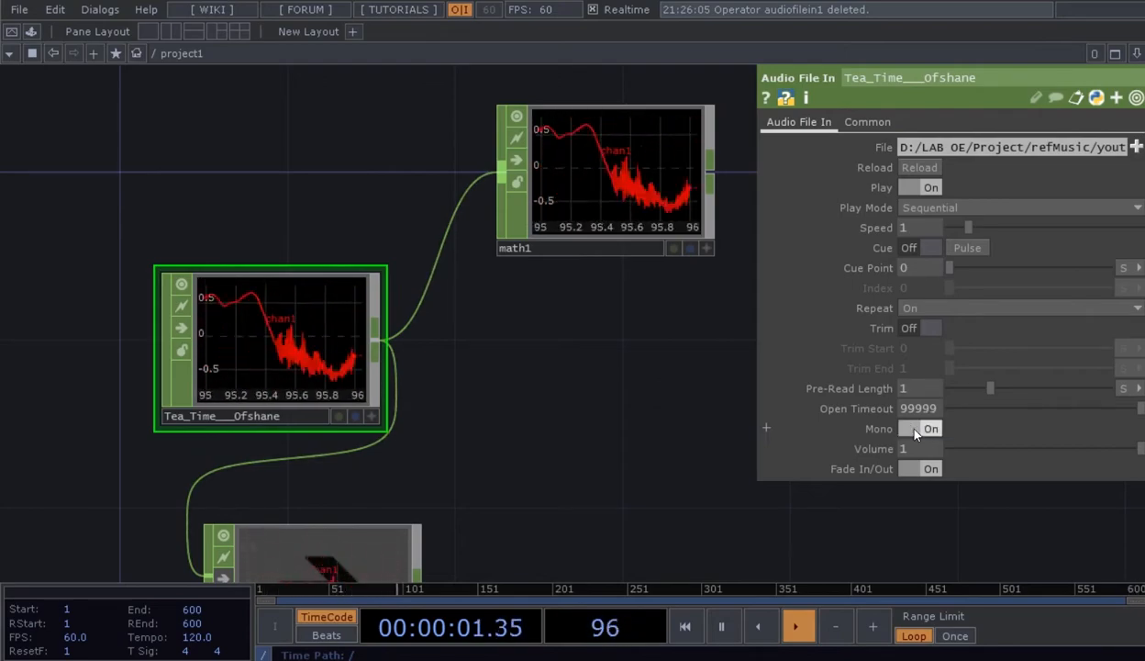
{"action": "left_click", "coordinate": [915, 429]}
{"action": "left_click_drag", "start_coordinate": [526, 373], "coordinate": [456, 370]}
{"action": "left_click_drag", "start_coordinate": [501, 147], "coordinate": [501, 316]}
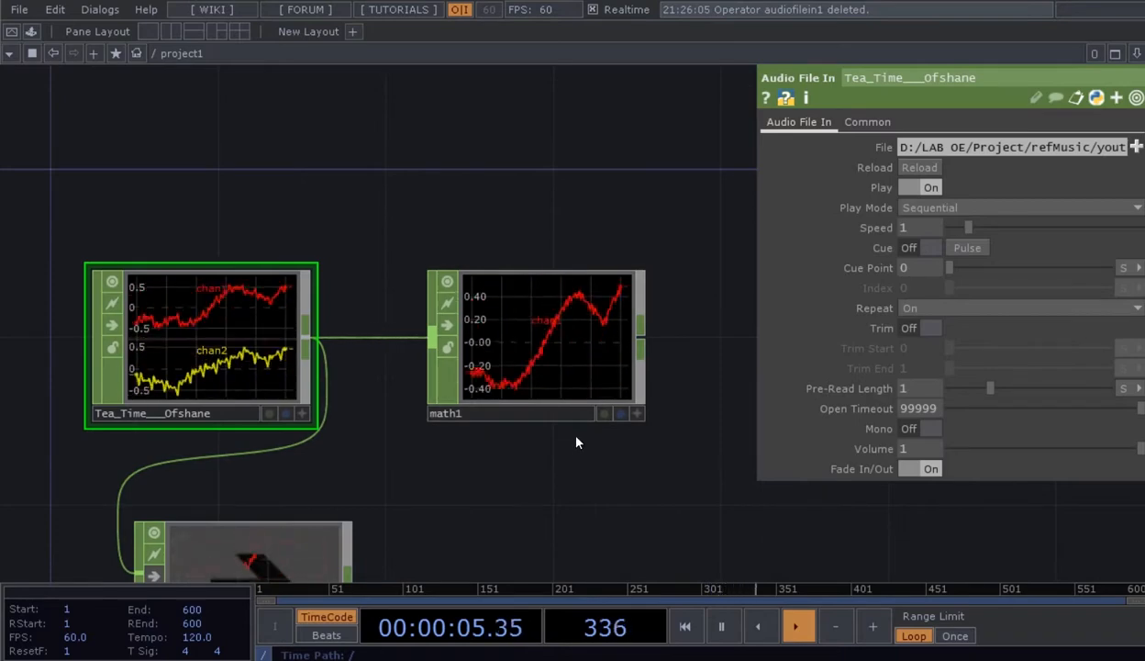
- Add an Audio Spectrum CHOP after math1 and feed it with math1's output
{"action": "key", "text": "d"}
{"action": "scroll", "coordinate": [587, 467], "scroll_direction": "down", "scroll_amount": 4}
{"action": "left_click_drag", "start_coordinate": [596, 474], "coordinate": [540, 430]}
{"action": "scroll", "coordinate": [532, 454], "scroll_direction": "up", "scroll_amount": 3}
{"action": "key", "text": "Escape"}
{"action": "key", "text": "Tab"}
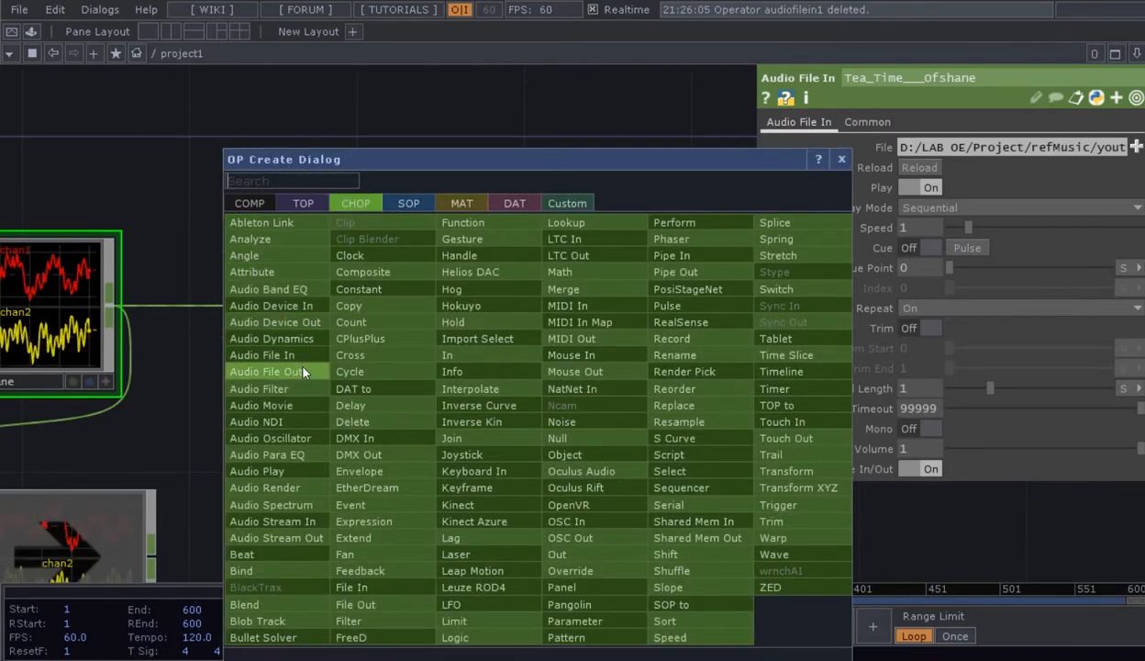
{"action": "left_click", "coordinate": [296, 504]}
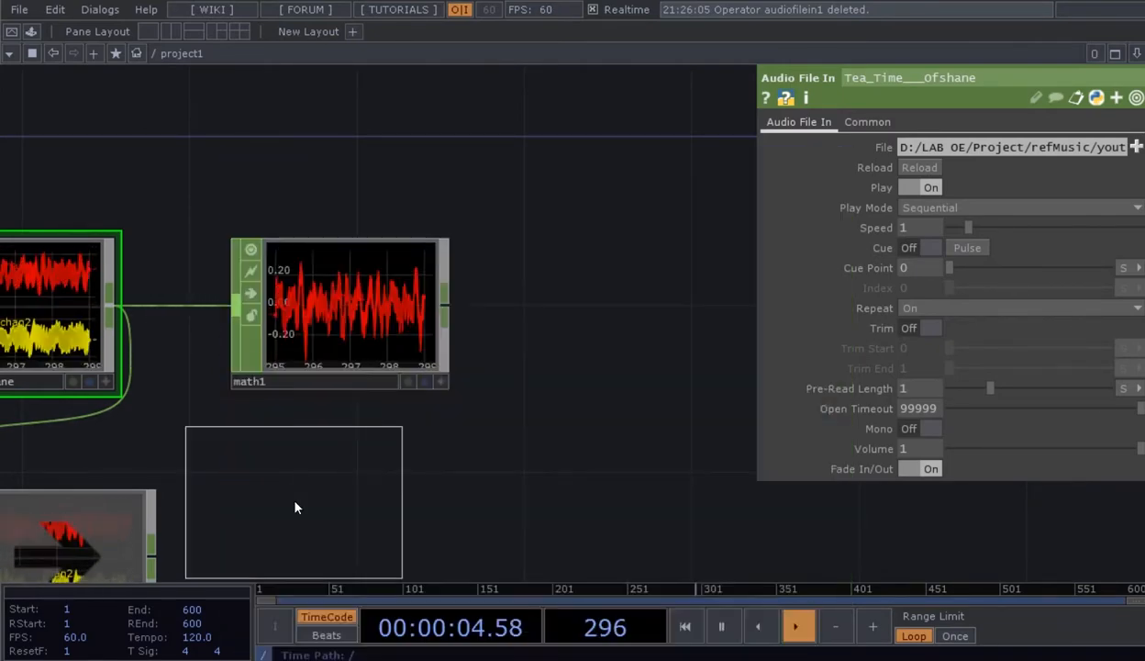
{"action": "left_click", "coordinate": [598, 314]}
{"action": "left_click_drag", "start_coordinate": [446, 306], "coordinate": [564, 327]}
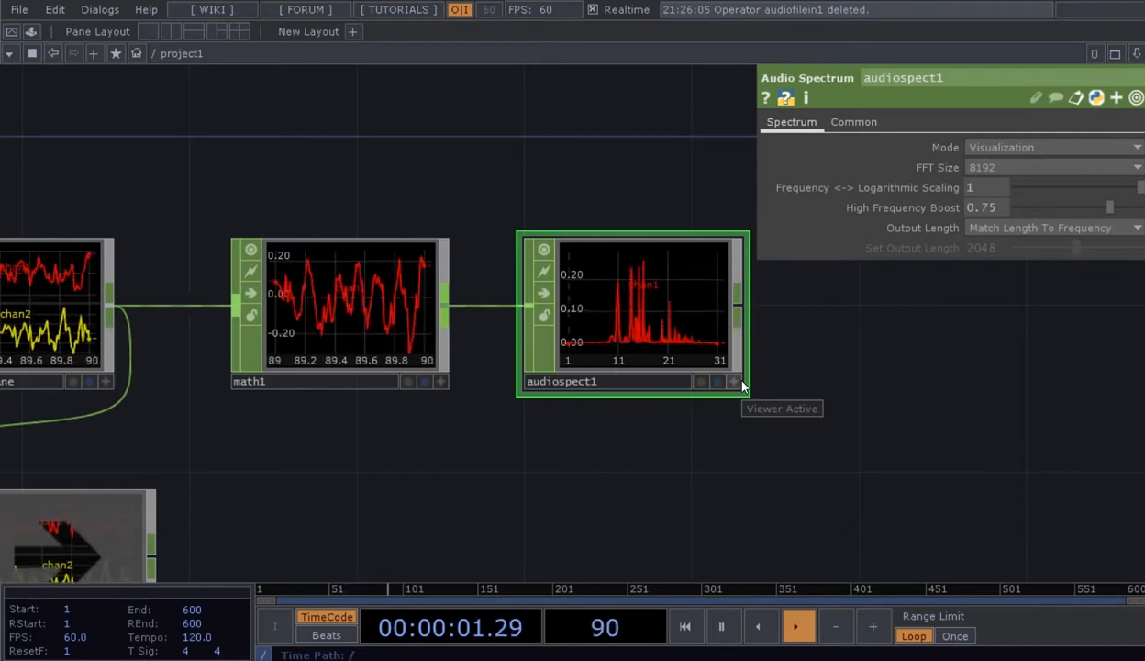
- Examine the audiospect1 waveform and open the node's information to read its sample range
{"action": "left_click_drag", "start_coordinate": [692, 428], "coordinate": [639, 444]}
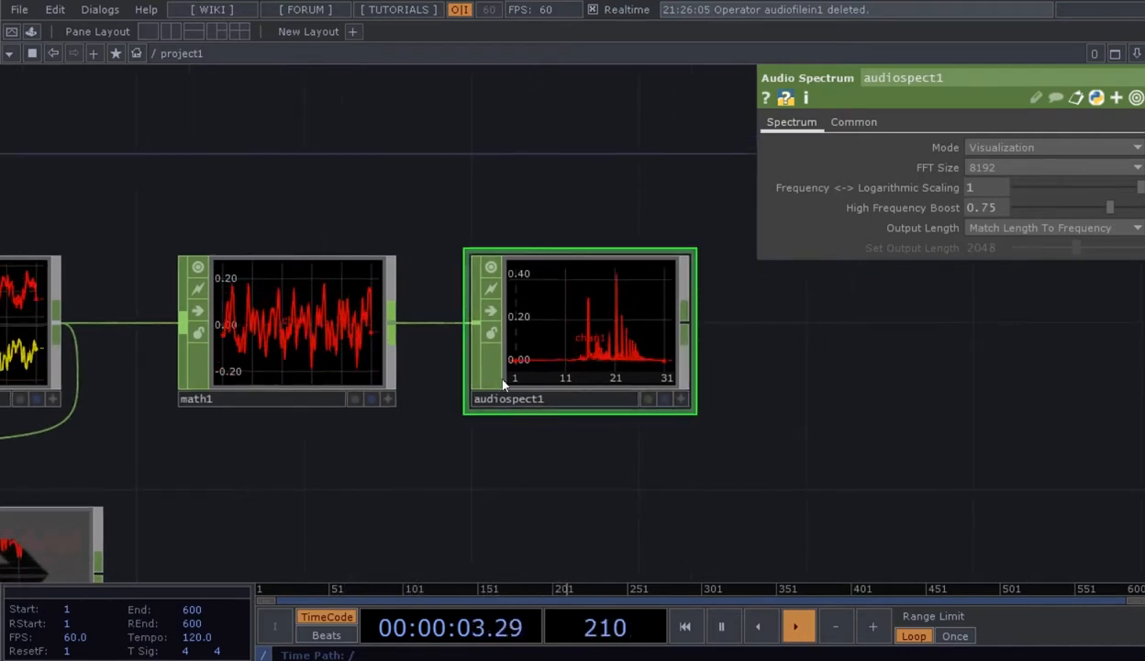
{"action": "key", "text": "d"}
{"action": "scroll", "coordinate": [718, 401], "scroll_direction": "down", "scroll_amount": 3}
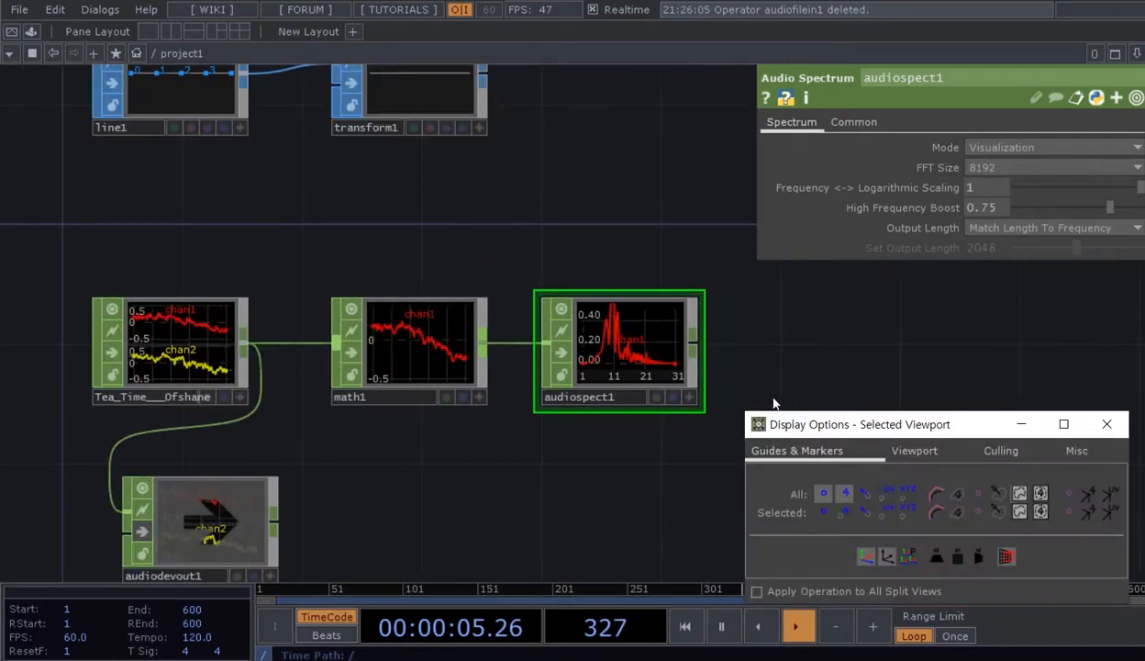
{"action": "left_click_drag", "start_coordinate": [761, 380], "coordinate": [689, 419]}
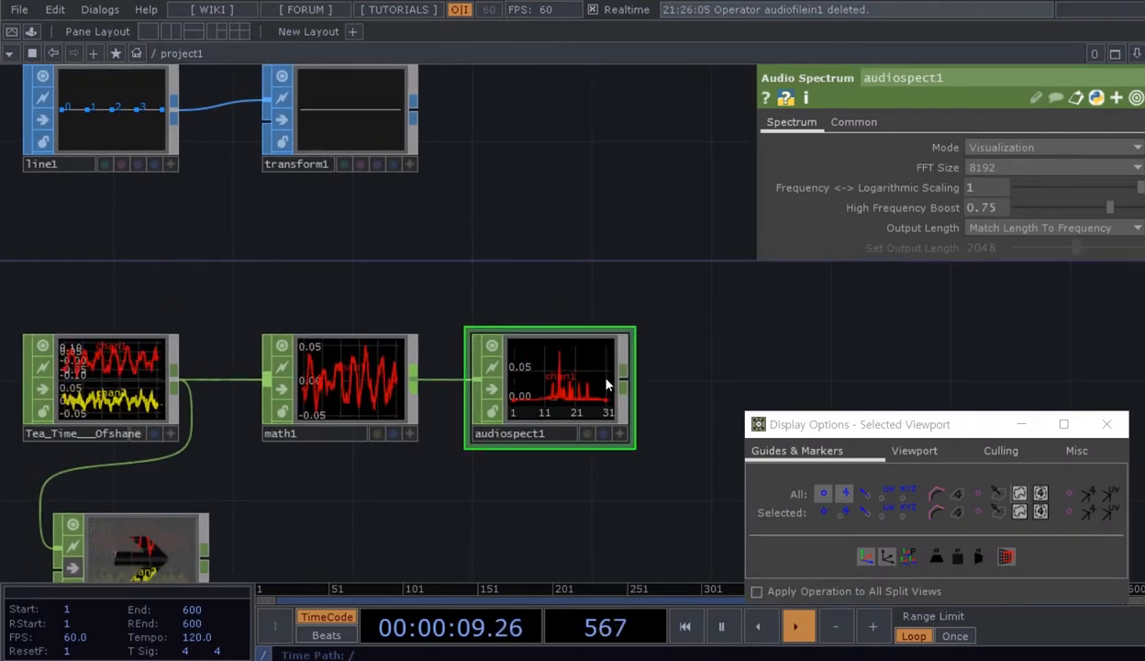
{"action": "scroll", "coordinate": [647, 358], "scroll_direction": "up", "scroll_amount": 2}
{"action": "scroll", "coordinate": [578, 266], "scroll_direction": "down", "scroll_amount": 3}
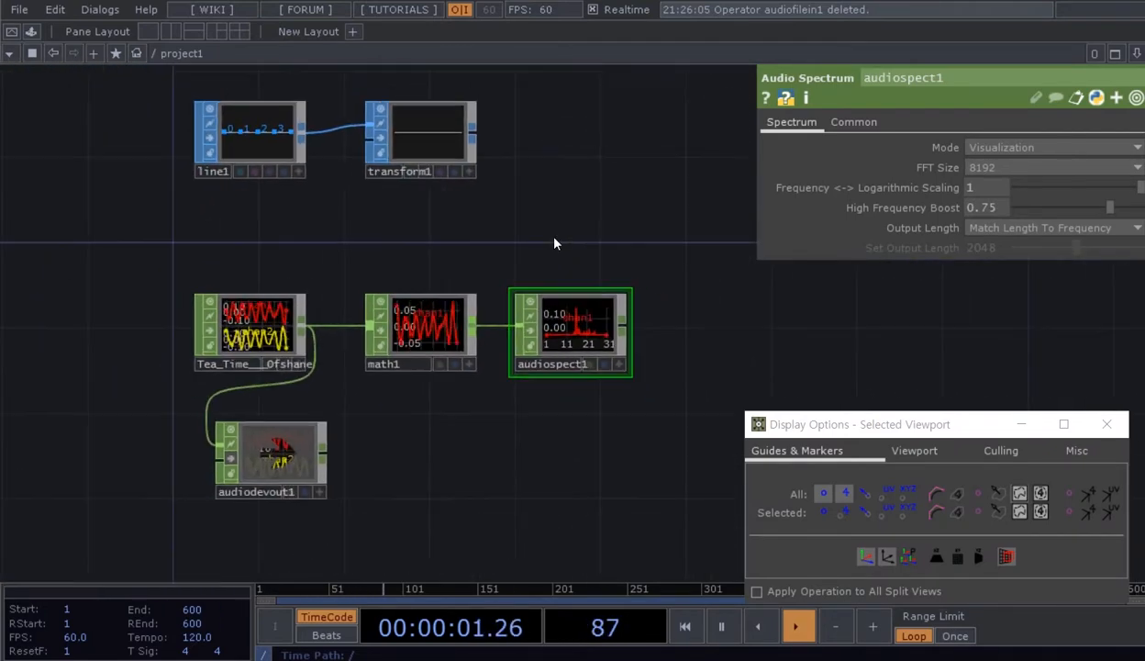
{"action": "scroll", "coordinate": [533, 450], "scroll_direction": "up", "scroll_amount": 2}
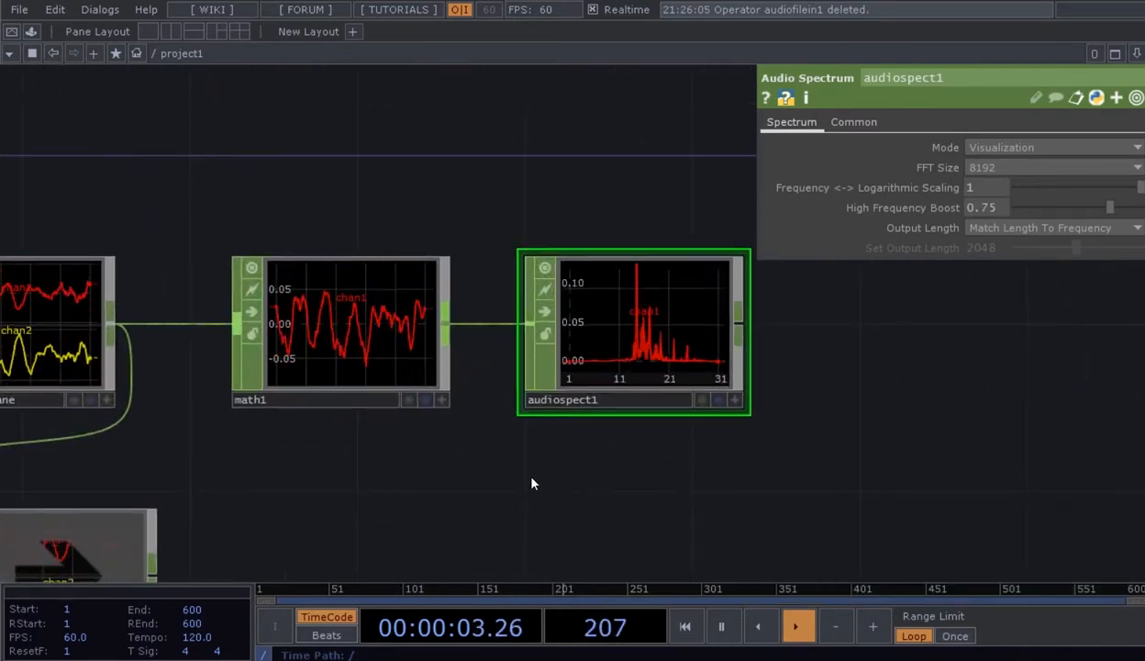
{"action": "middle_click", "coordinate": [632, 326]}
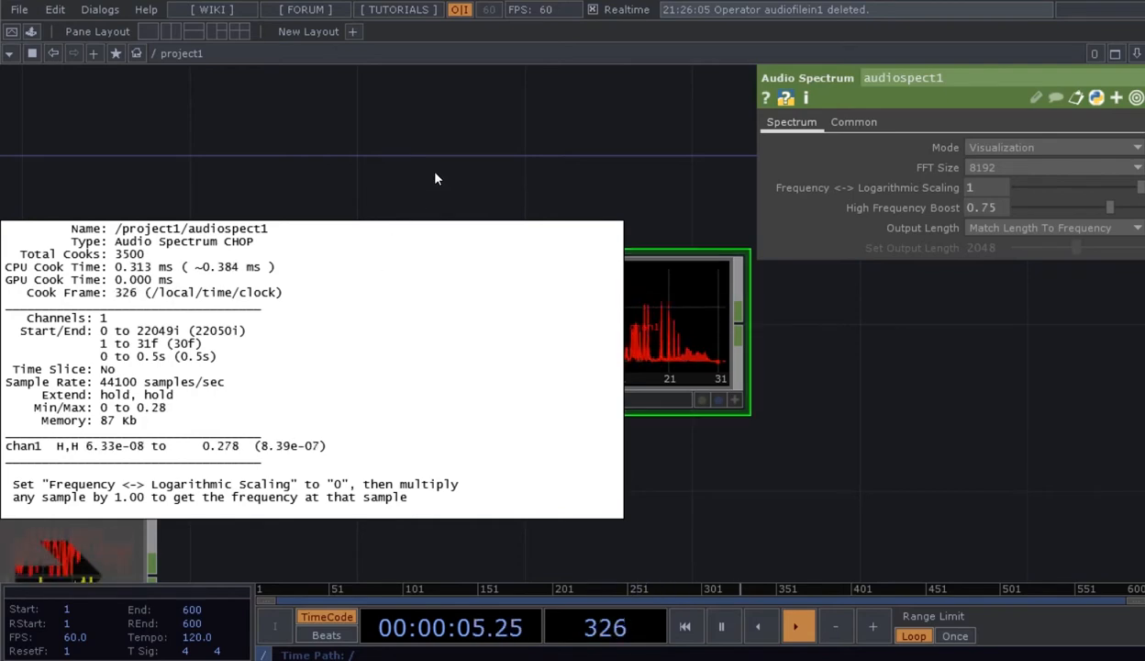
- Set the Number of Points on line1 to 22050
{"action": "scroll", "coordinate": [434, 174], "scroll_direction": "down", "scroll_amount": 3}
{"action": "left_click_drag", "start_coordinate": [436, 179], "coordinate": [529, 386]}
{"action": "left_click_drag", "start_coordinate": [384, 313], "coordinate": [409, 320]}
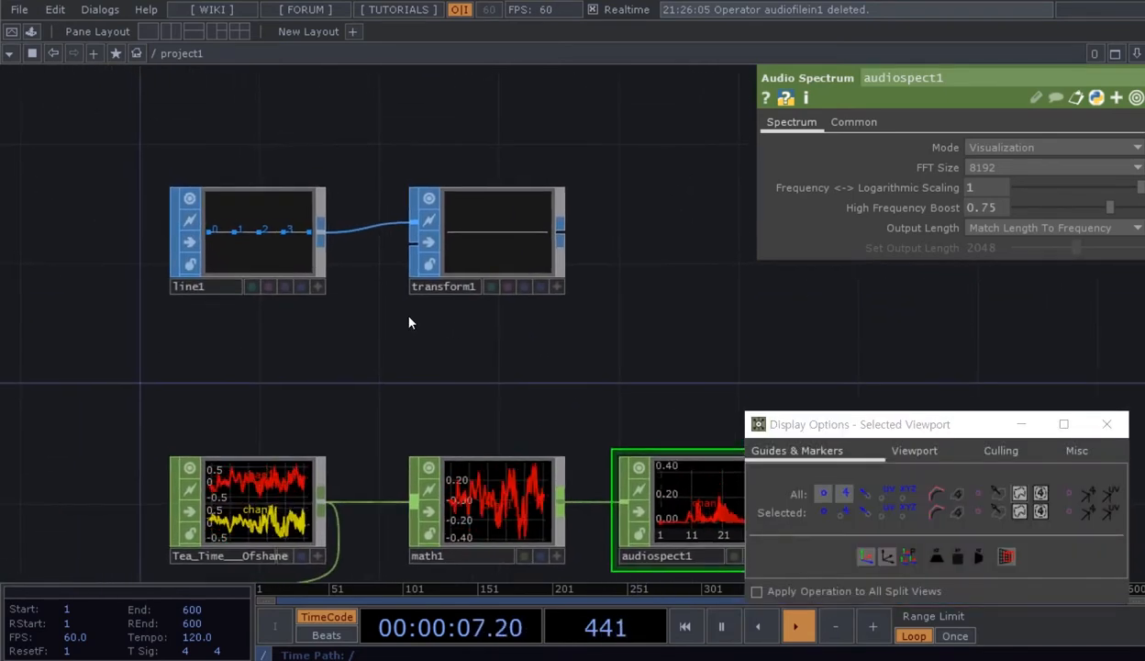
{"action": "scroll", "coordinate": [282, 254], "scroll_direction": "up", "scroll_amount": 3}
{"action": "left_click", "coordinate": [281, 252]}
{"action": "left_click_drag", "start_coordinate": [610, 356], "coordinate": [588, 294]}
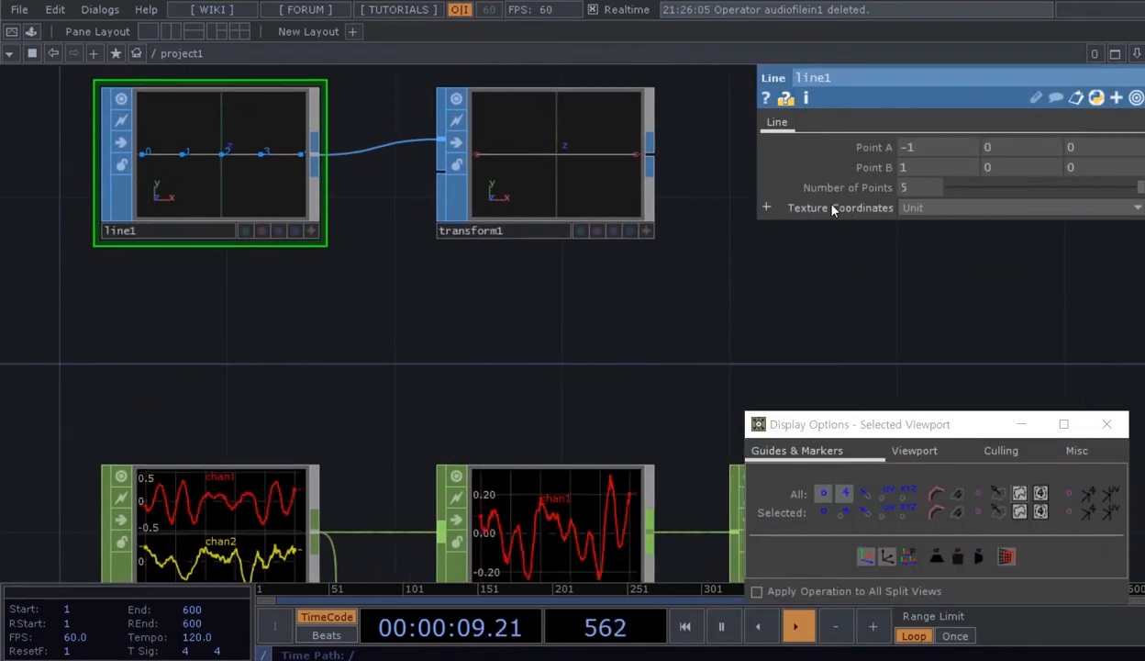
{"action": "left_click", "coordinate": [897, 192]}
{"action": "type", "text": "2"}
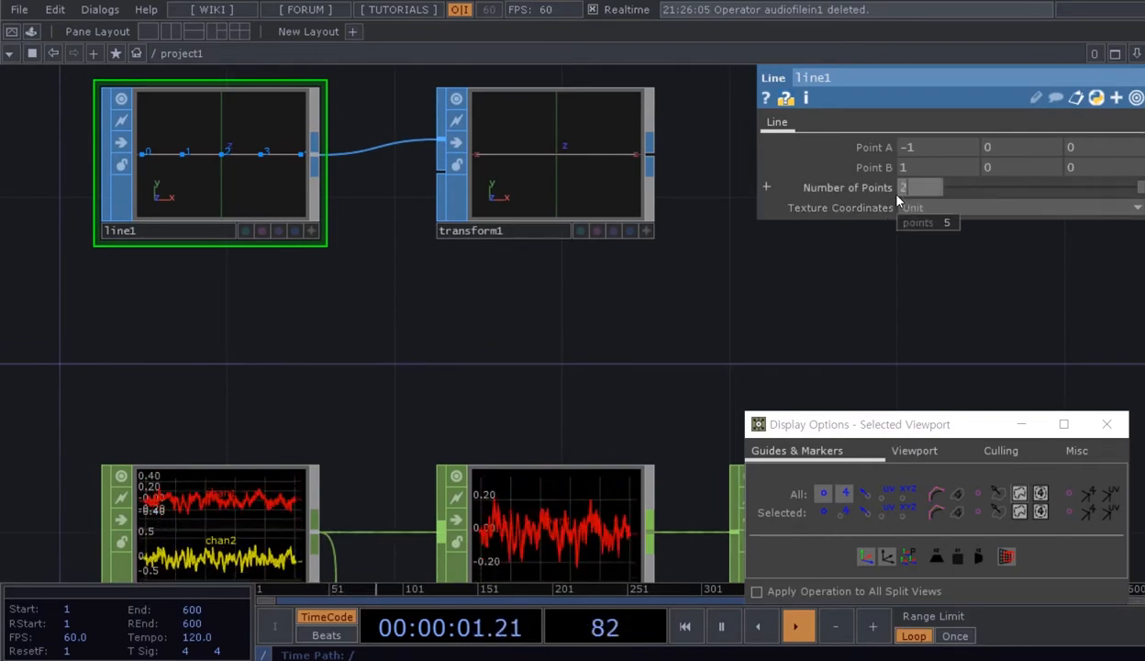
{"action": "type", "text": "2050"}
{"action": "key", "text": "Return"}
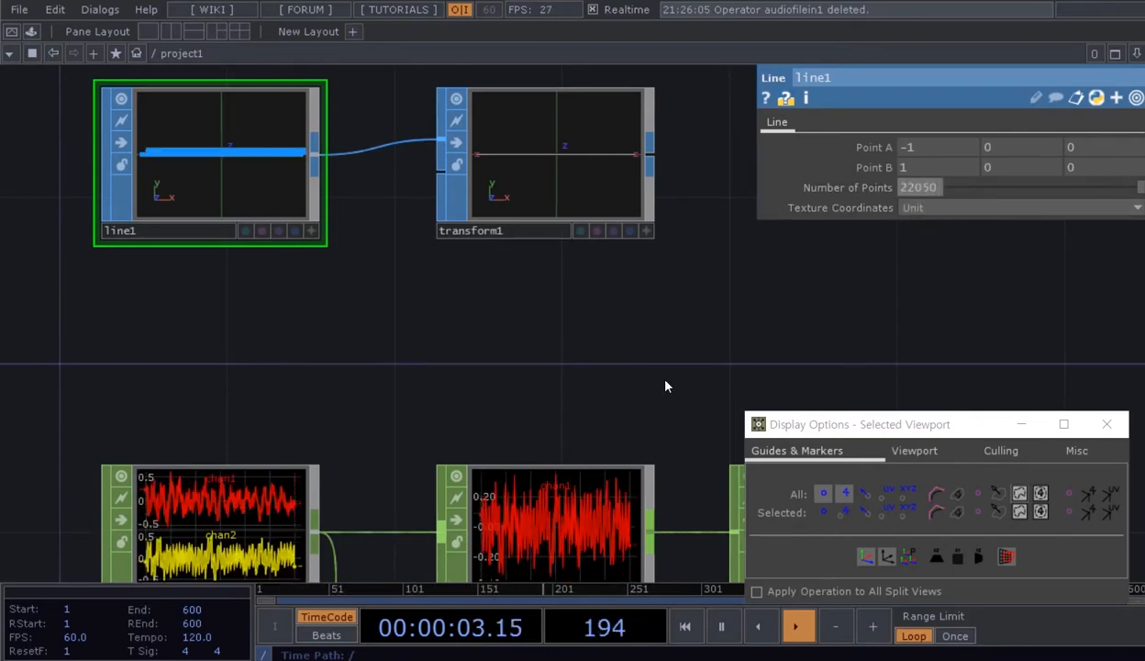
- Open the information of math1 and audiospect1 to compare their sample ranges
{"action": "left_click_drag", "start_coordinate": [594, 432], "coordinate": [585, 379]}
{"action": "left_click_drag", "start_coordinate": [601, 333], "coordinate": [579, 261]}
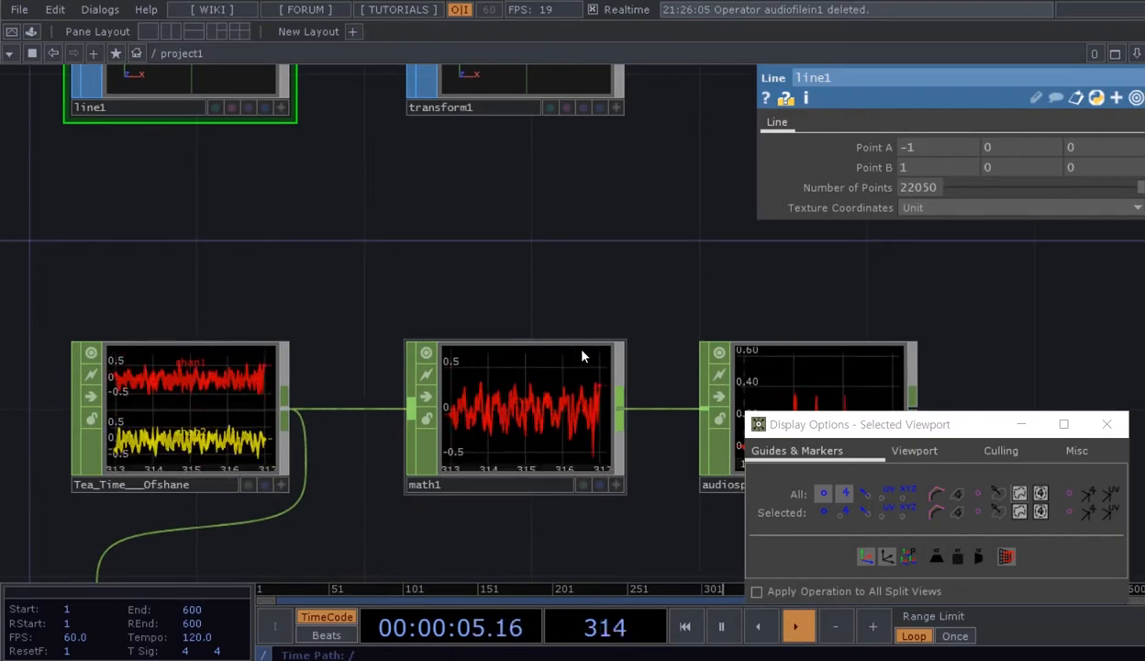
{"action": "scroll", "coordinate": [561, 374], "scroll_direction": "up", "scroll_amount": 2}
{"action": "scroll", "coordinate": [562, 376], "scroll_direction": "up", "scroll_amount": 2}
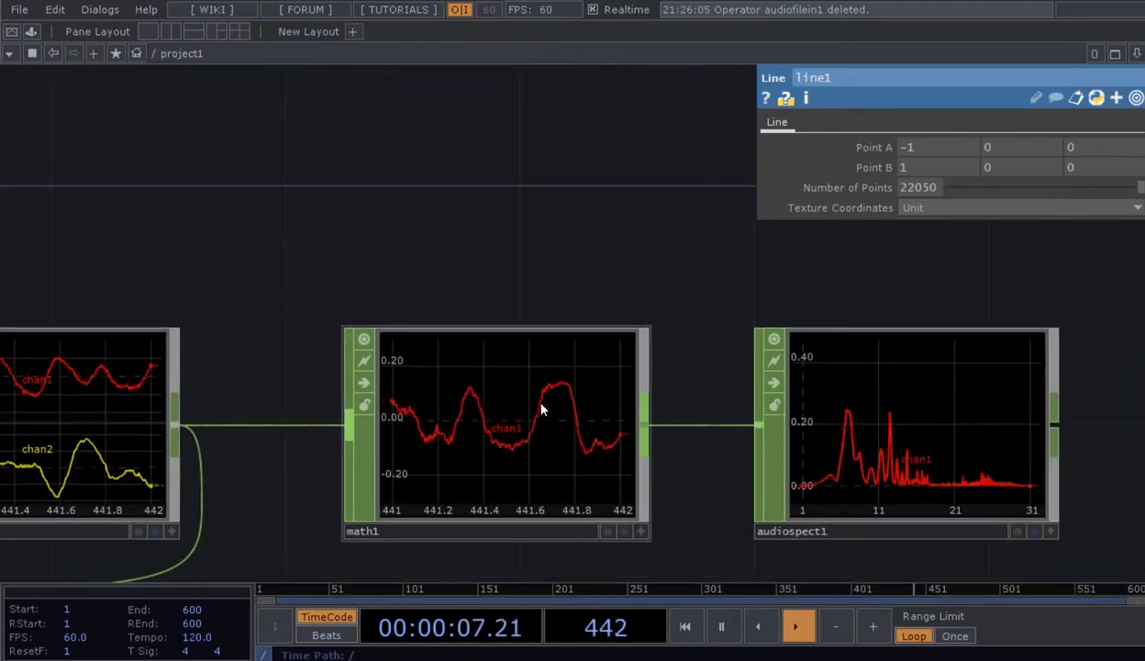
{"action": "middle_click", "coordinate": [541, 410]}
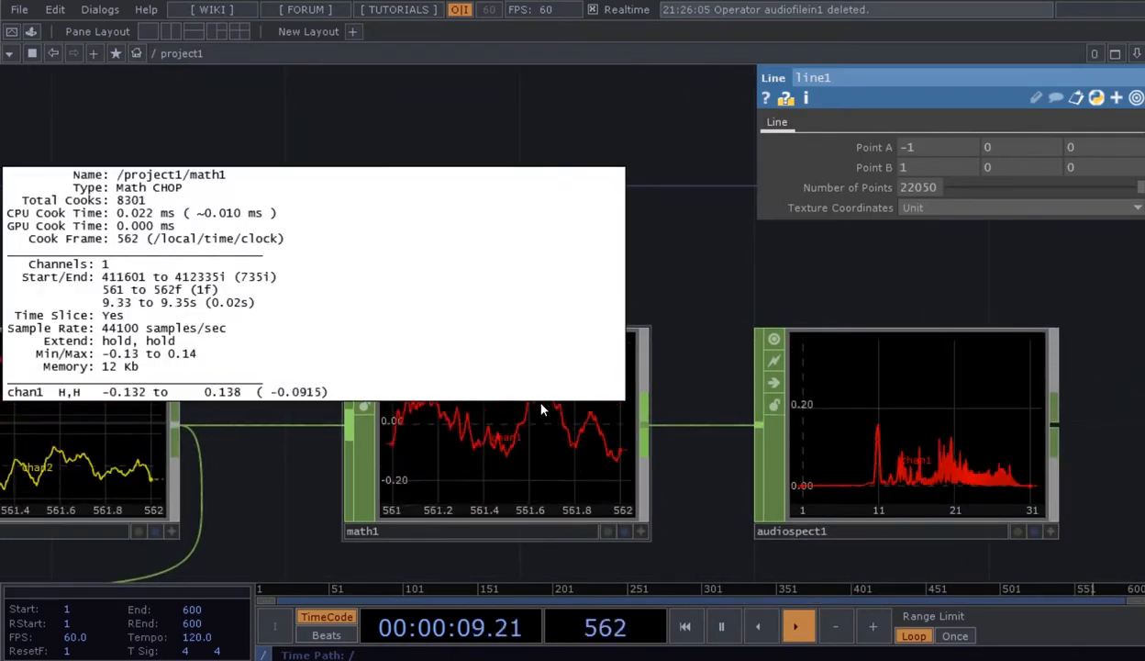
{"action": "middle_click", "coordinate": [776, 395]}
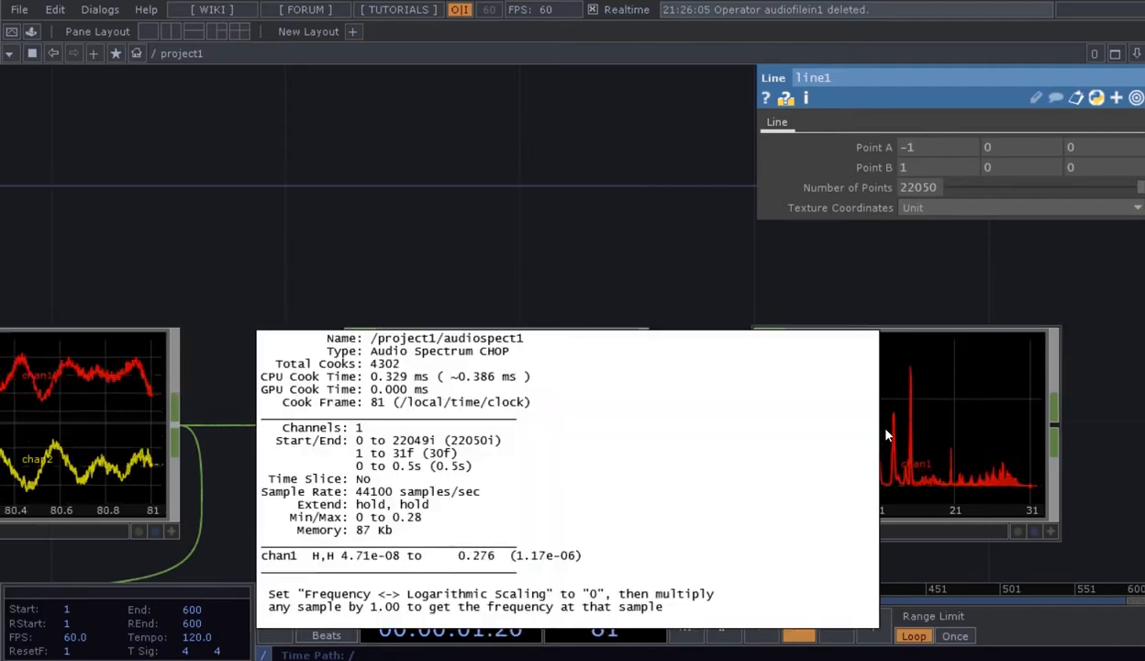
- Turn off the viewer of line1 and make its node slightly smaller
{"action": "scroll", "coordinate": [567, 229], "scroll_direction": "down", "scroll_amount": 4}
{"action": "left_click_drag", "start_coordinate": [565, 207], "coordinate": [490, 324]}
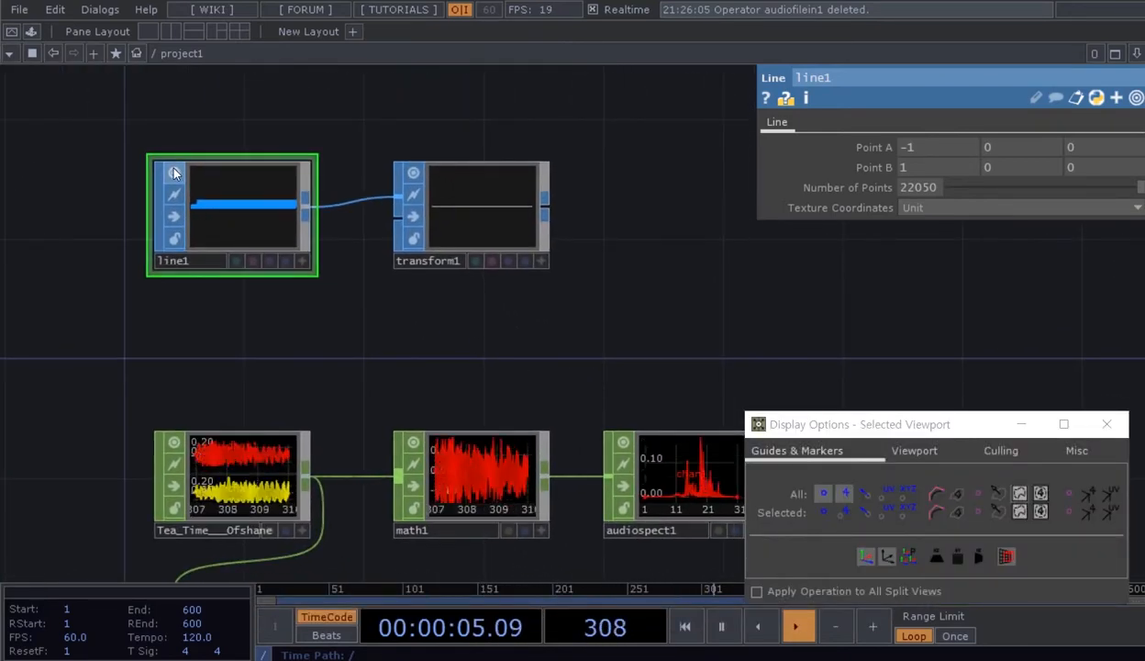
{"action": "left_click_drag", "start_coordinate": [368, 333], "coordinate": [320, 319]}
{"action": "left_click_drag", "start_coordinate": [367, 332], "coordinate": [407, 318]}
{"action": "scroll", "coordinate": [210, 138], "scroll_direction": "up", "scroll_amount": 3}
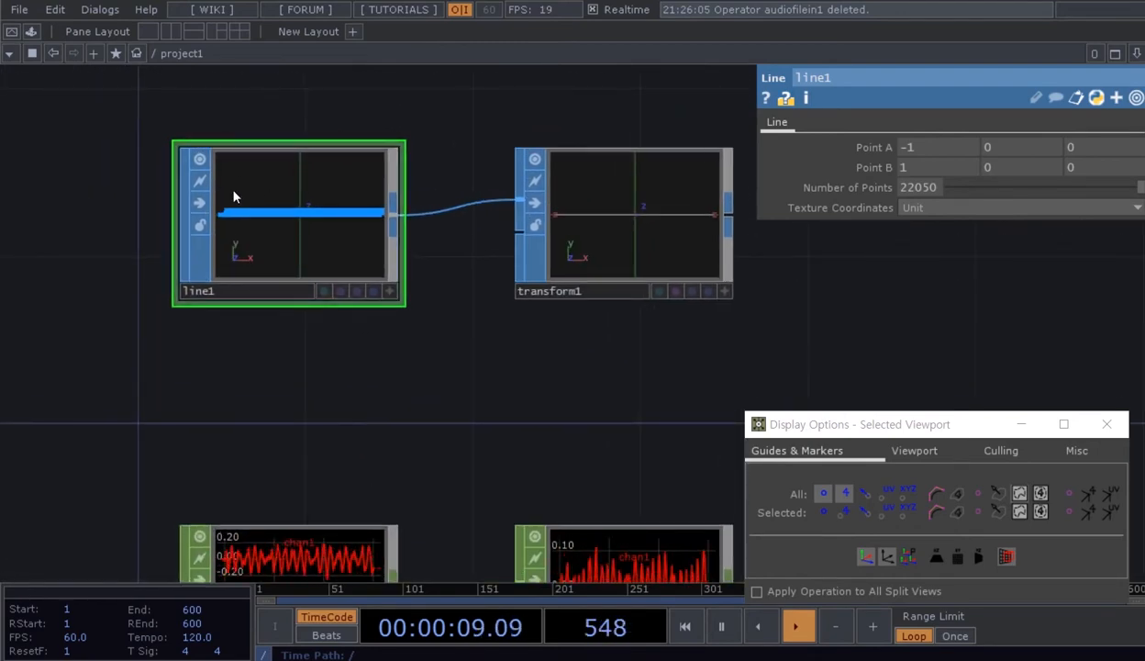
{"action": "left_click_drag", "start_coordinate": [458, 368], "coordinate": [451, 367]}
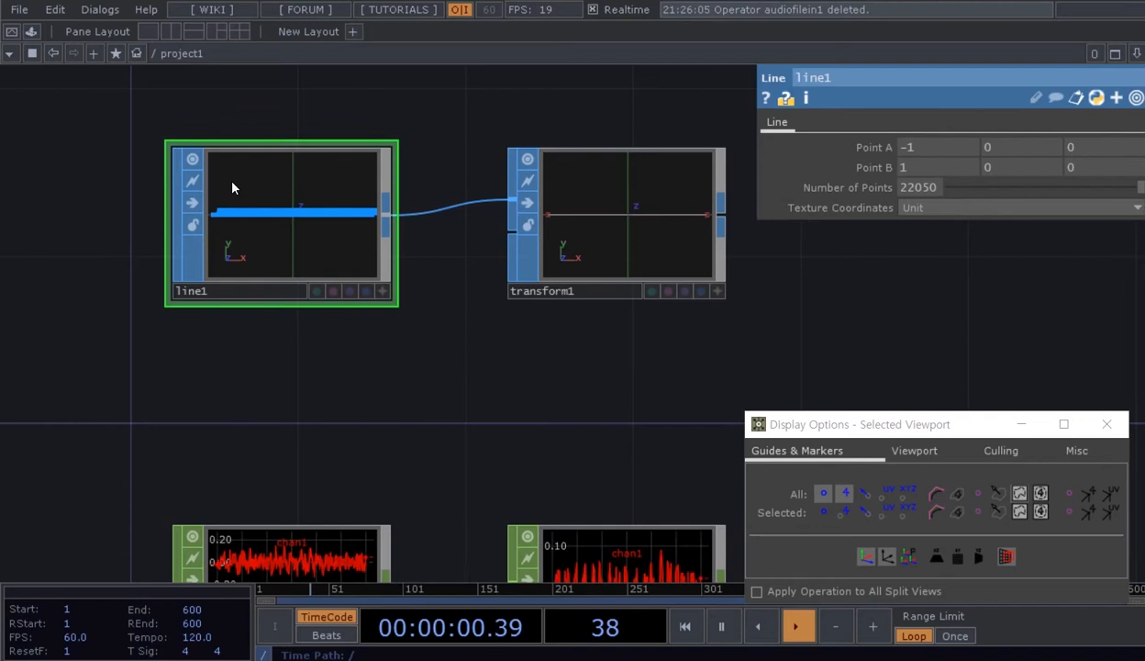
{"action": "left_click", "coordinate": [190, 156]}
{"action": "left_click_drag", "start_coordinate": [303, 110], "coordinate": [325, 99]}
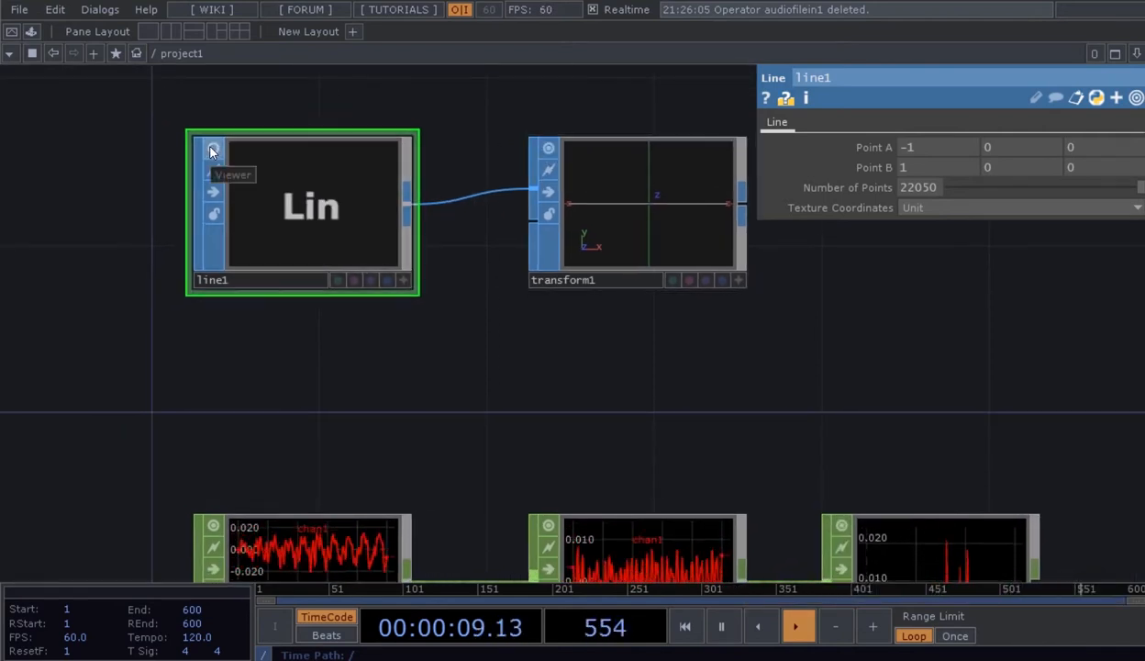
{"action": "left_click_drag", "start_coordinate": [419, 130], "coordinate": [402, 137]}
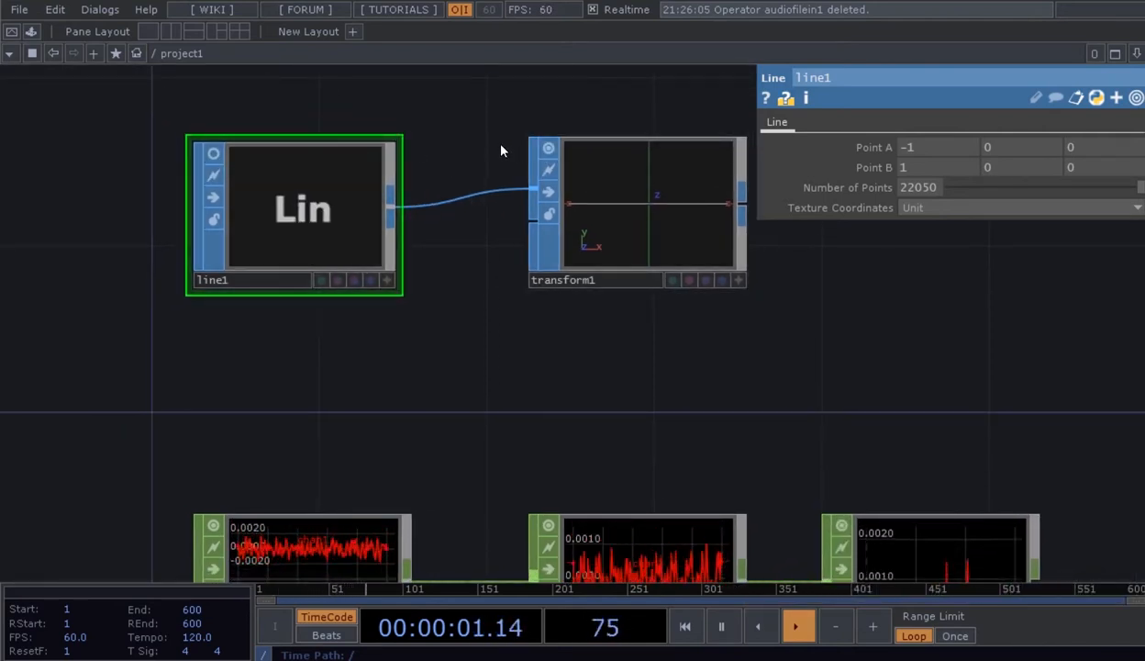
- Turn off the viewers of the Tea_Time___Ofshane and math1 nodes
{"action": "left_click_drag", "start_coordinate": [501, 150], "coordinate": [445, 138]}
{"action": "left_click_drag", "start_coordinate": [305, 410], "coordinate": [323, 280]}
{"action": "left_click", "coordinate": [209, 364]}
{"action": "left_click_drag", "start_coordinate": [268, 345], "coordinate": [238, 340]}
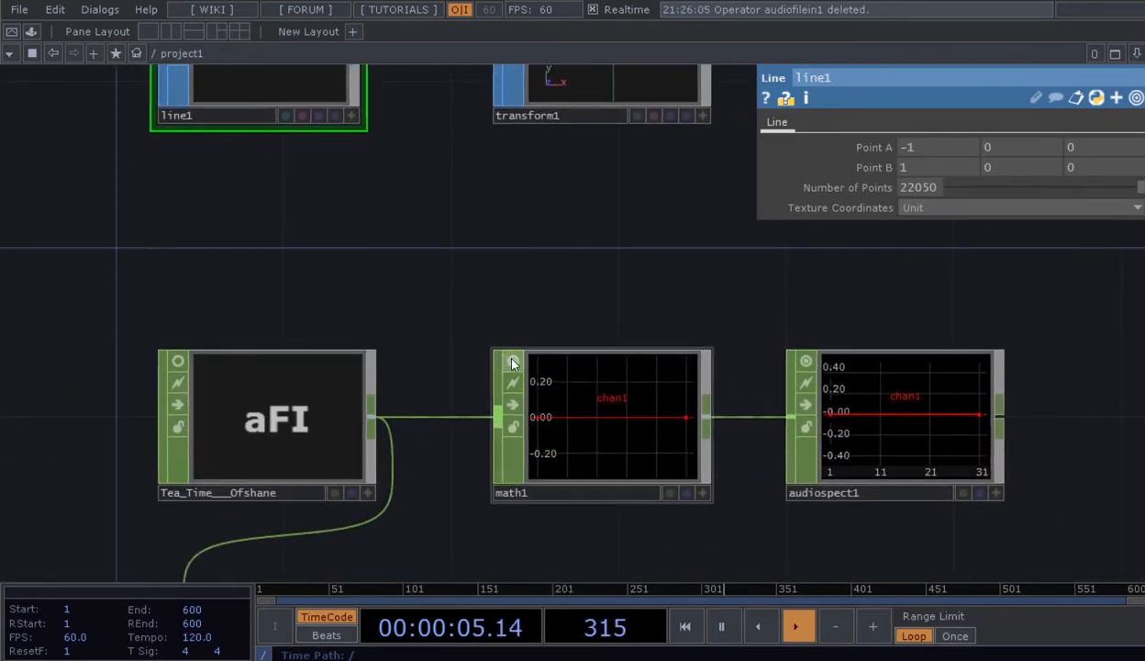
{"action": "left_click", "coordinate": [513, 361]}
{"action": "left_click_drag", "start_coordinate": [471, 292], "coordinate": [254, 275]}
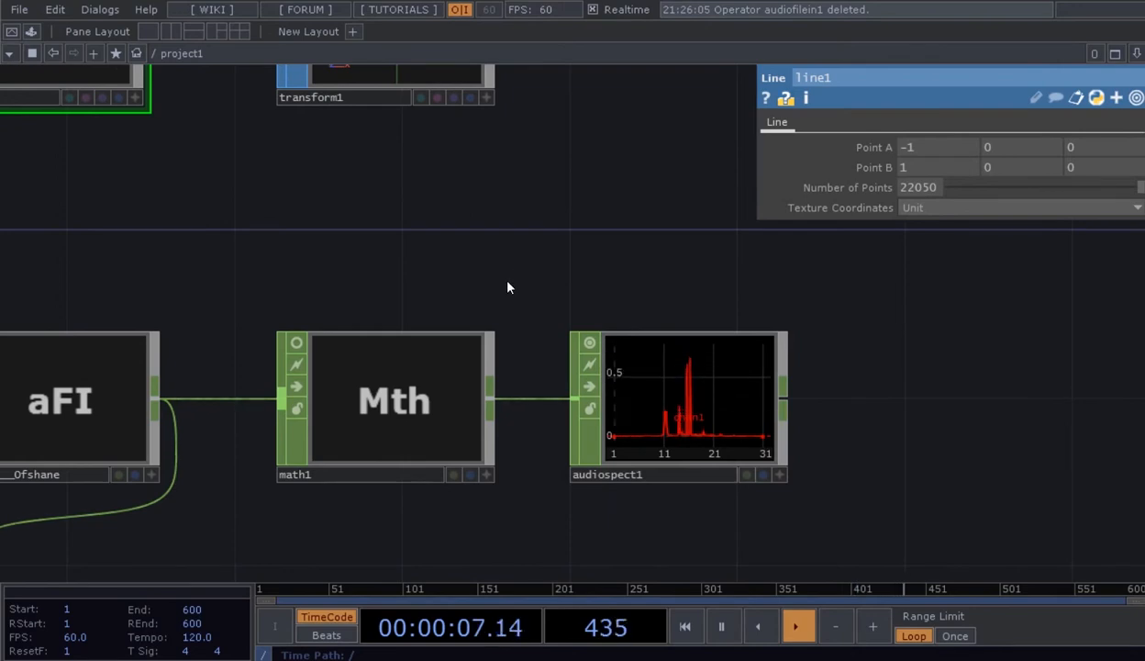
- Toggle the line1 and transform1 viewers to compare the frame rate, leaving line1's off and transform1's on
{"action": "scroll", "coordinate": [508, 287], "scroll_direction": "down", "scroll_amount": 4}
{"action": "left_click_drag", "start_coordinate": [325, 218], "coordinate": [278, 239]}
{"action": "scroll", "coordinate": [335, 298], "scroll_direction": "up", "scroll_amount": 2}
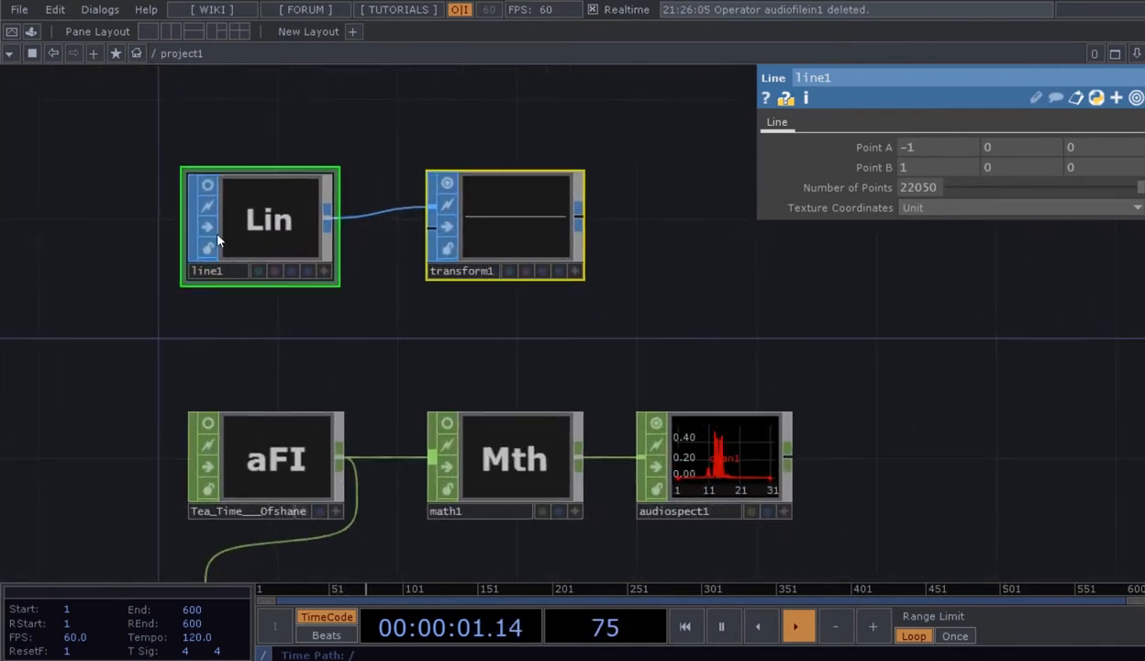
{"action": "scroll", "coordinate": [193, 188], "scroll_direction": "up", "scroll_amount": 2}
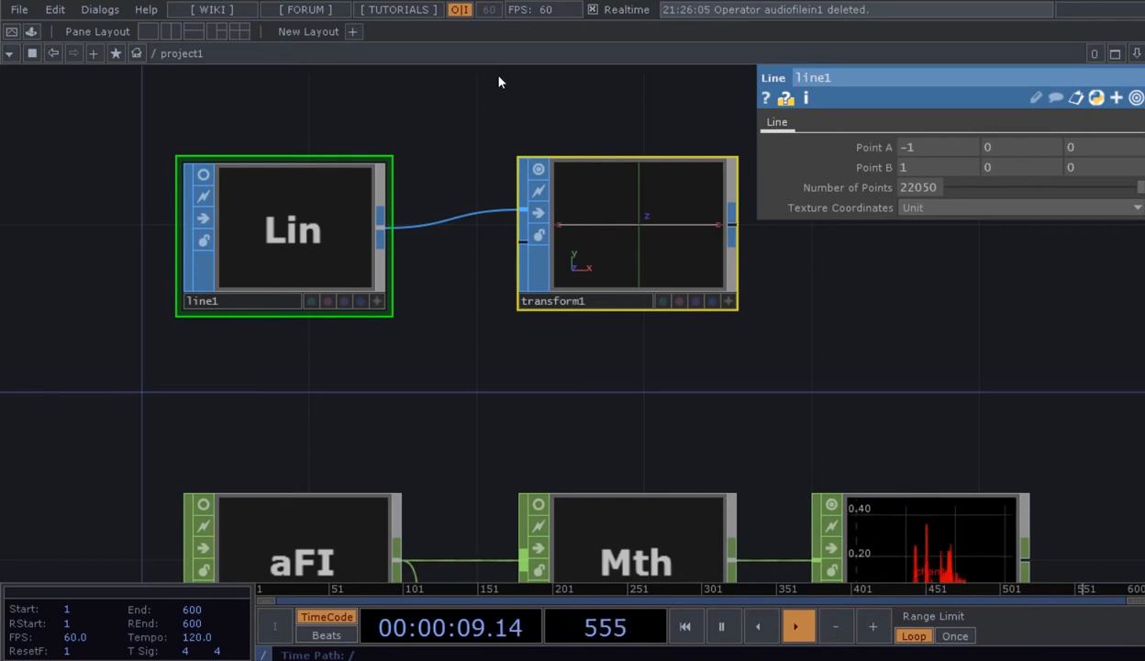
{"action": "left_click_drag", "start_coordinate": [479, 116], "coordinate": [490, 107]}
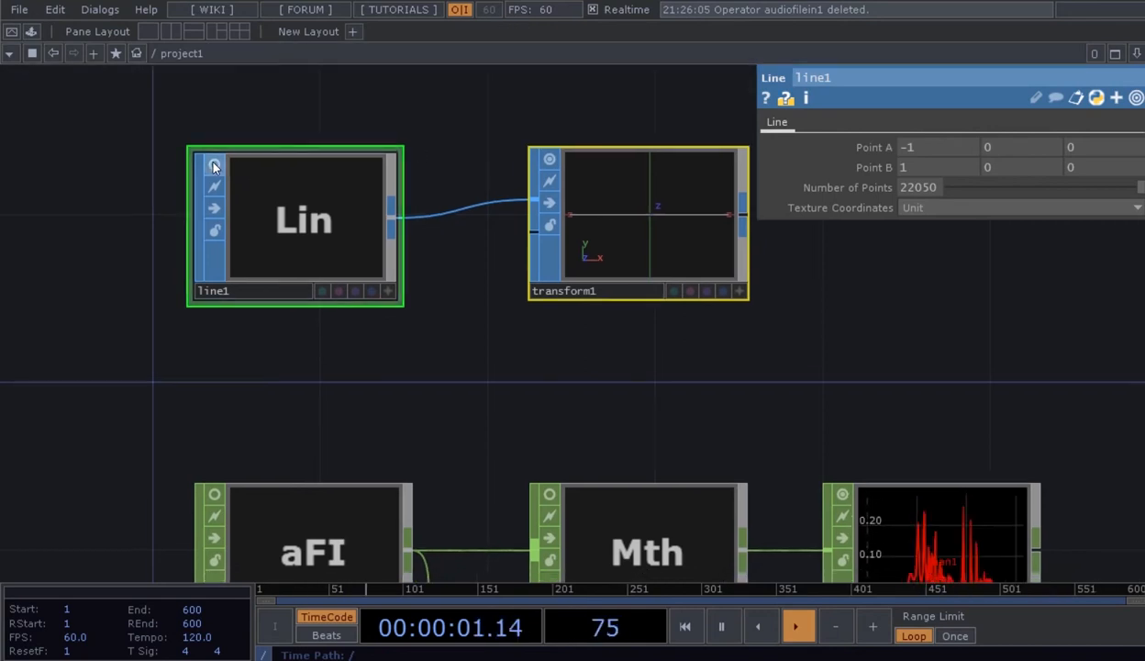
{"action": "left_click", "coordinate": [213, 165]}
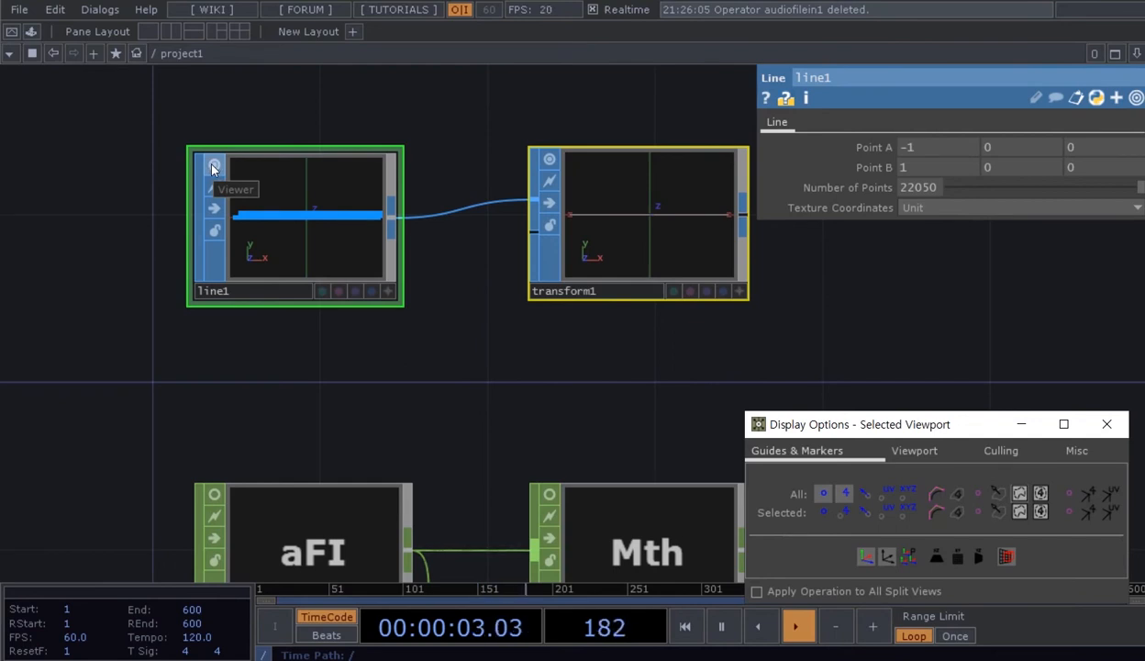
{"action": "left_click", "coordinate": [213, 166]}
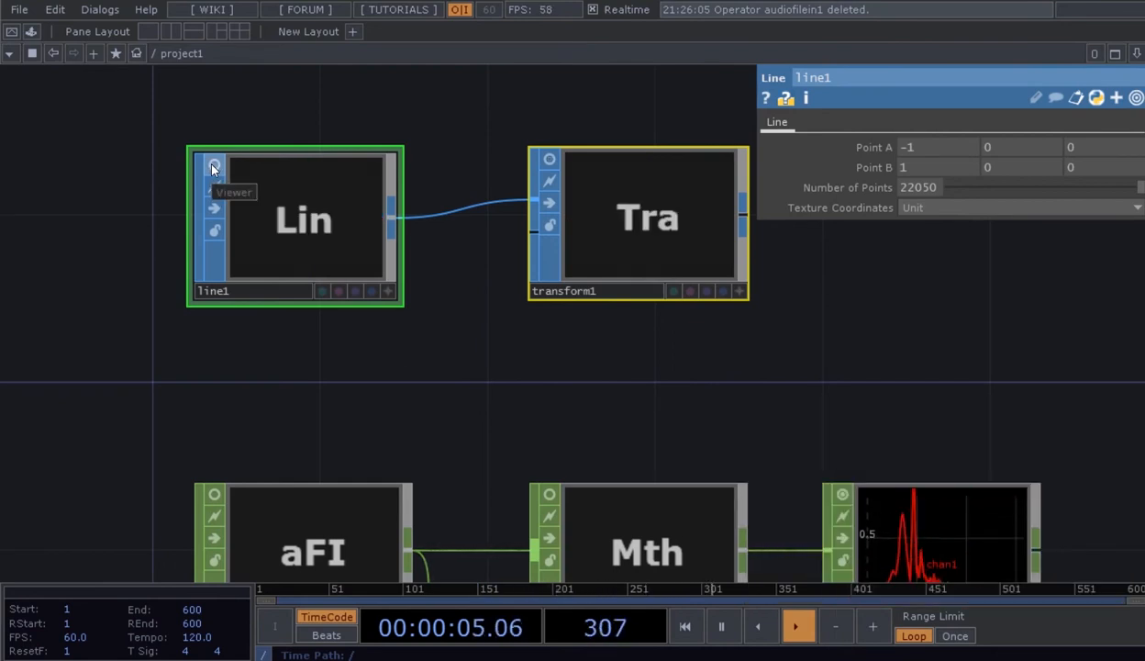
{"action": "left_click_drag", "start_coordinate": [475, 368], "coordinate": [481, 392]}
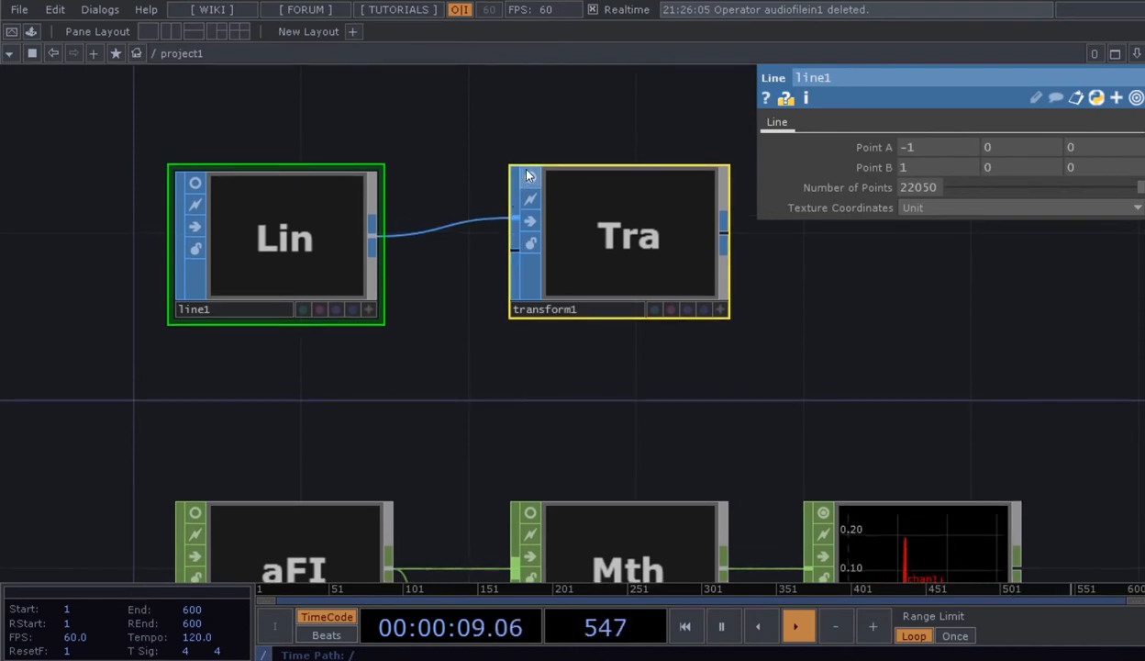
{"action": "left_click", "coordinate": [530, 178]}
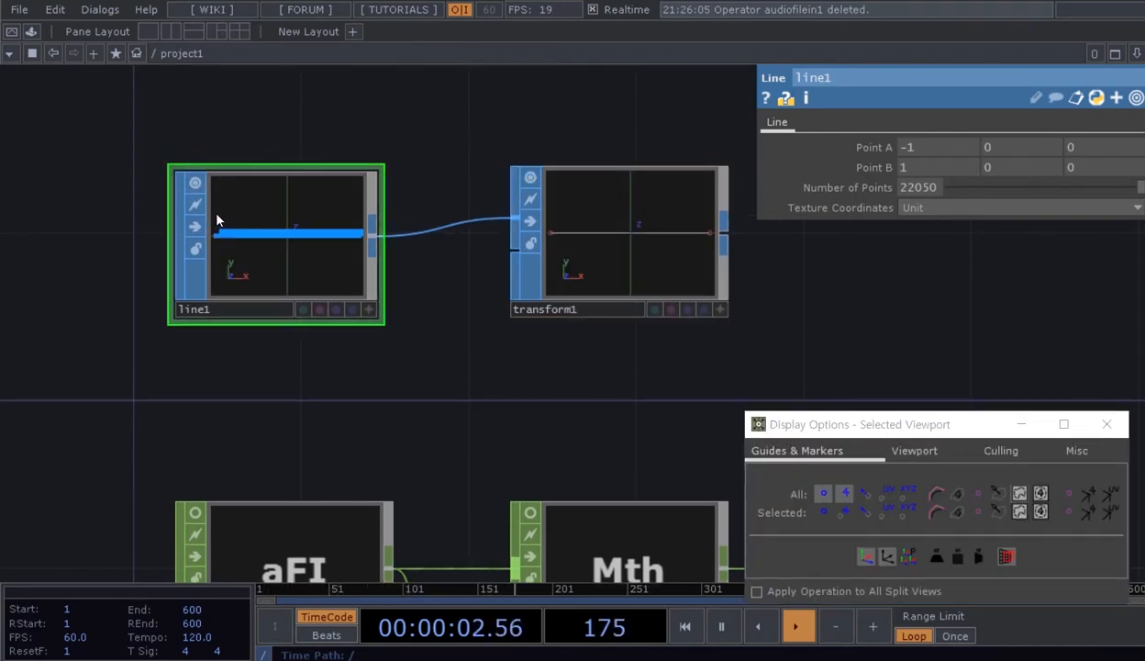
{"action": "scroll", "coordinate": [190, 194], "scroll_direction": "up", "scroll_amount": 5}
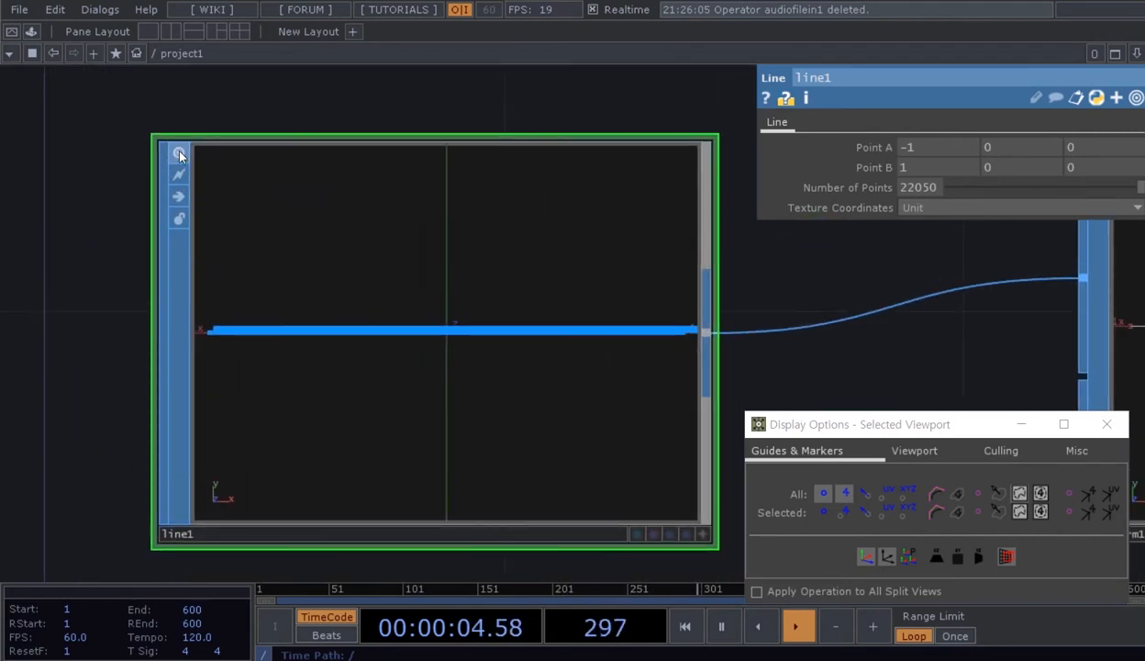
{"action": "left_click", "coordinate": [179, 154]}
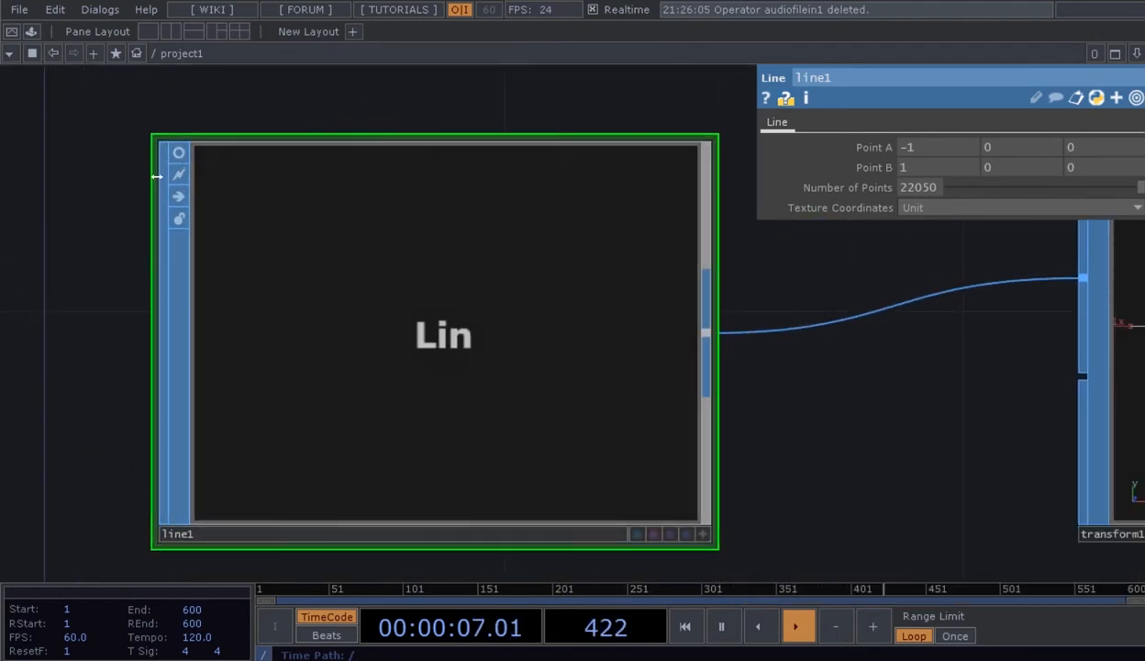
- Select transform1, read its point count in the node information, and compare its line with the audiospect1 waveform
{"action": "scroll", "coordinate": [125, 266], "scroll_direction": "down", "scroll_amount": 6}
{"action": "left_click_drag", "start_coordinate": [305, 177], "coordinate": [329, 174]}
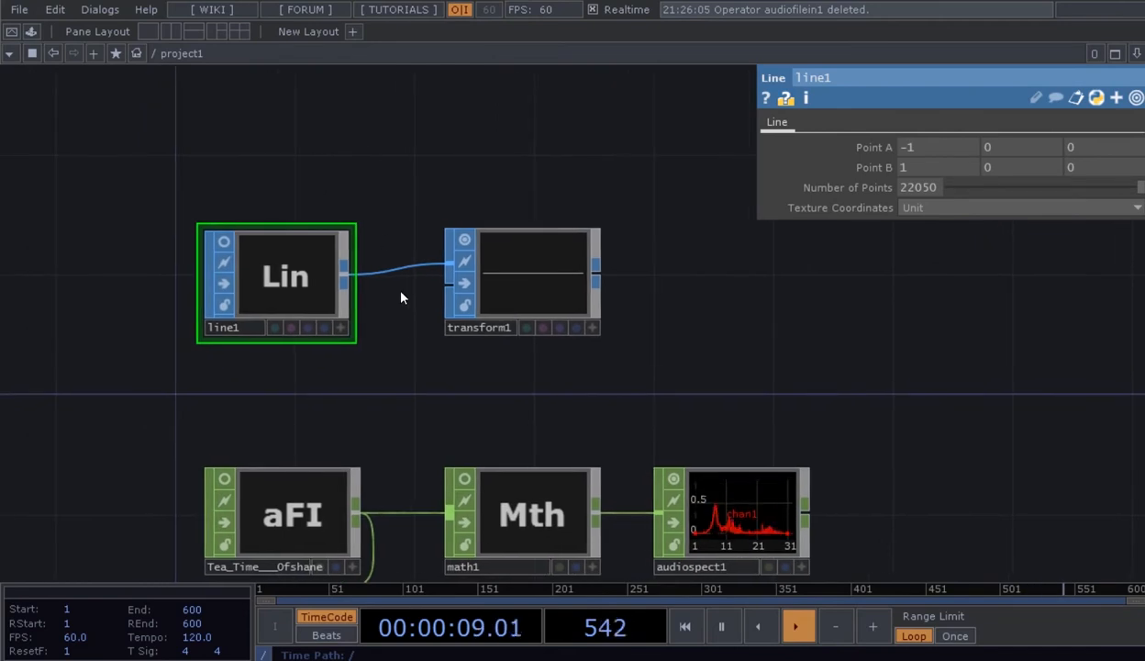
{"action": "left_click_drag", "start_coordinate": [405, 380], "coordinate": [424, 351]}
{"action": "left_click_drag", "start_coordinate": [558, 349], "coordinate": [529, 348]}
{"action": "scroll", "coordinate": [528, 274], "scroll_direction": "up", "scroll_amount": 3}
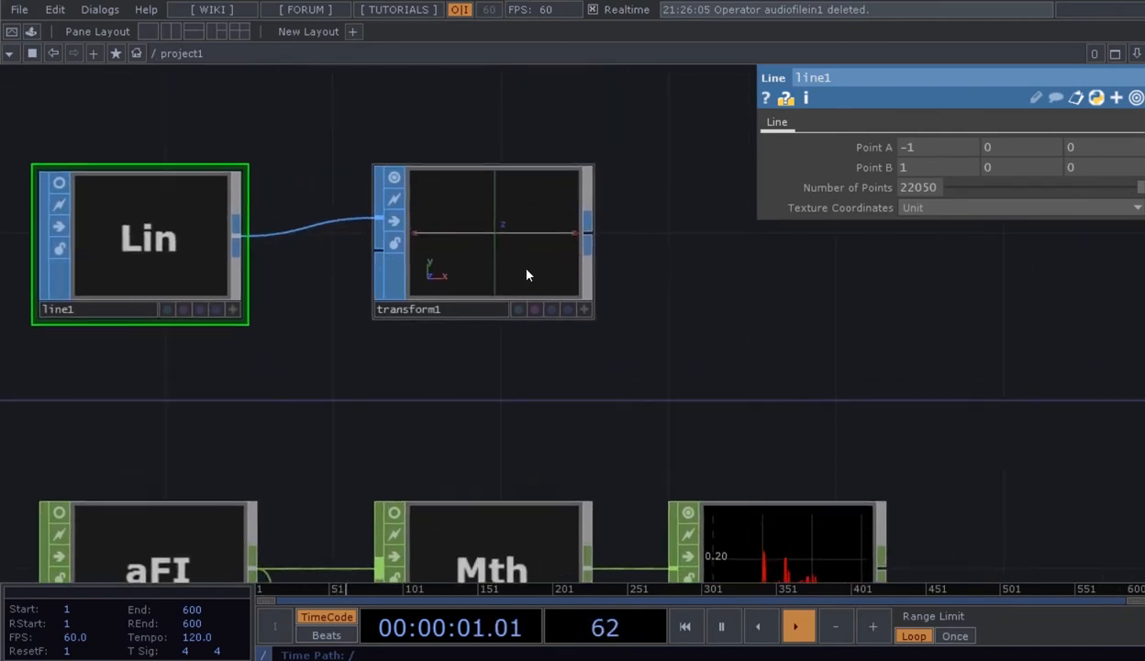
{"action": "left_click", "coordinate": [489, 231]}
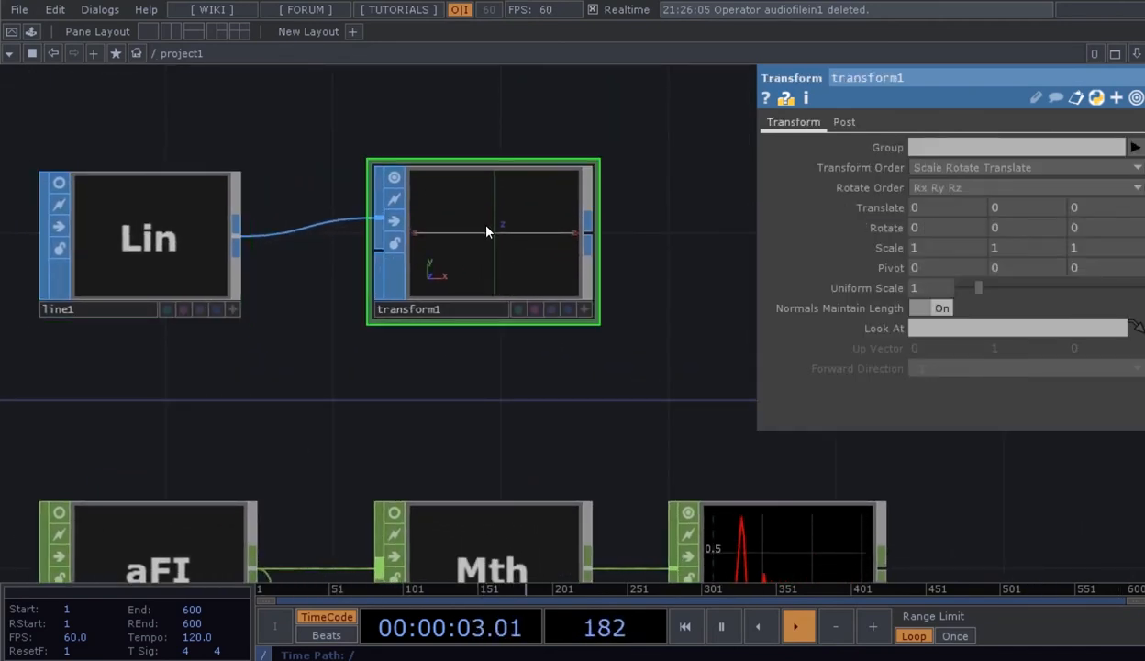
{"action": "middle_click", "coordinate": [487, 231]}
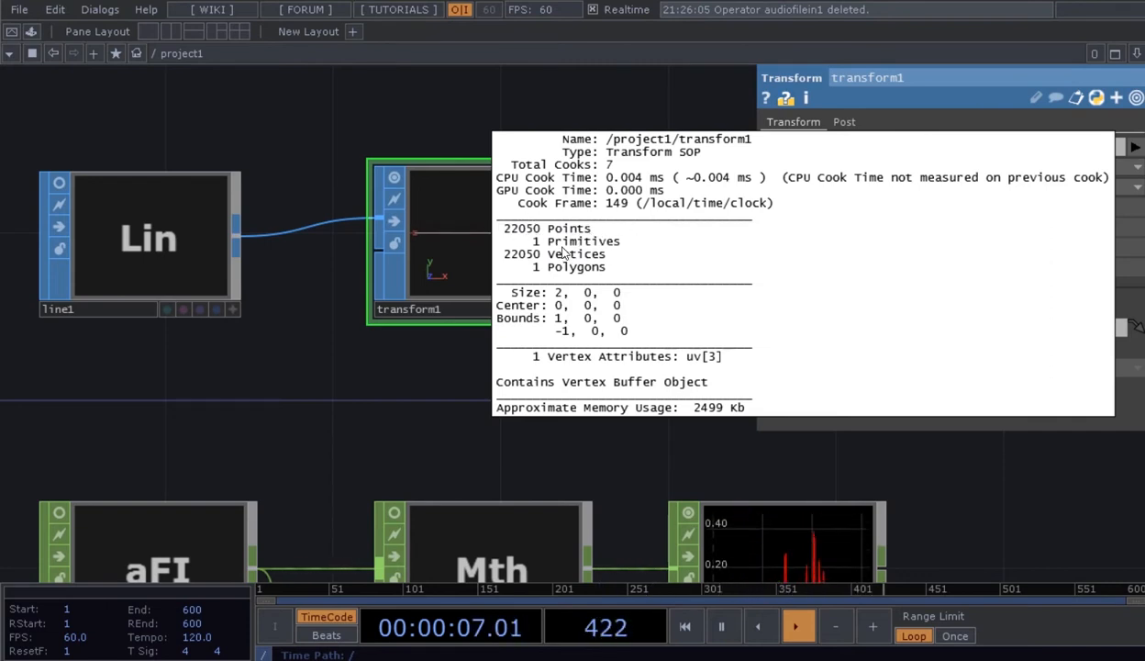
{"action": "left_click_drag", "start_coordinate": [480, 399], "coordinate": [378, 384]}
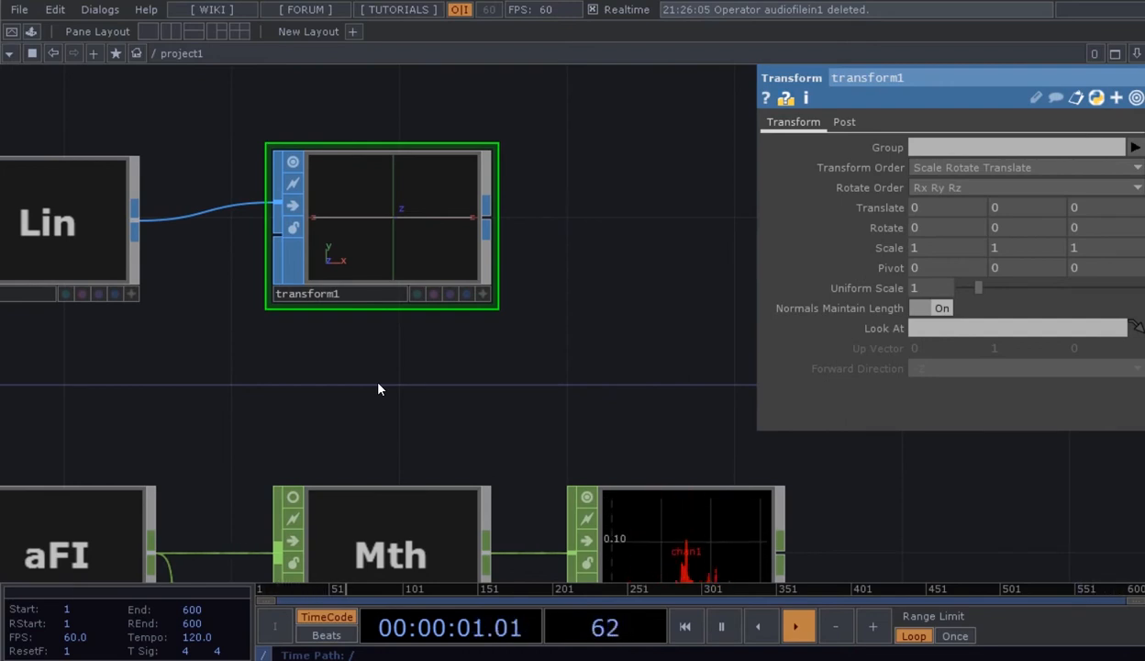
{"action": "scroll", "coordinate": [380, 192], "scroll_direction": "up", "scroll_amount": 3}
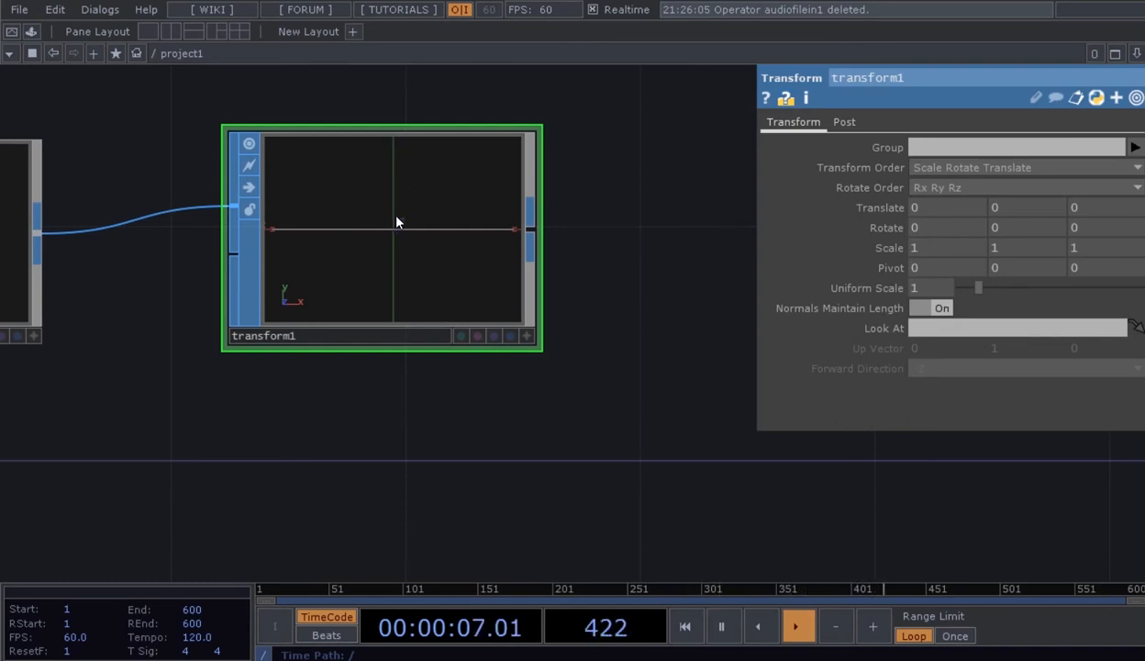
{"action": "scroll", "coordinate": [455, 285], "scroll_direction": "down", "scroll_amount": 5}
{"action": "scroll", "coordinate": [569, 384], "scroll_direction": "up", "scroll_amount": 6}
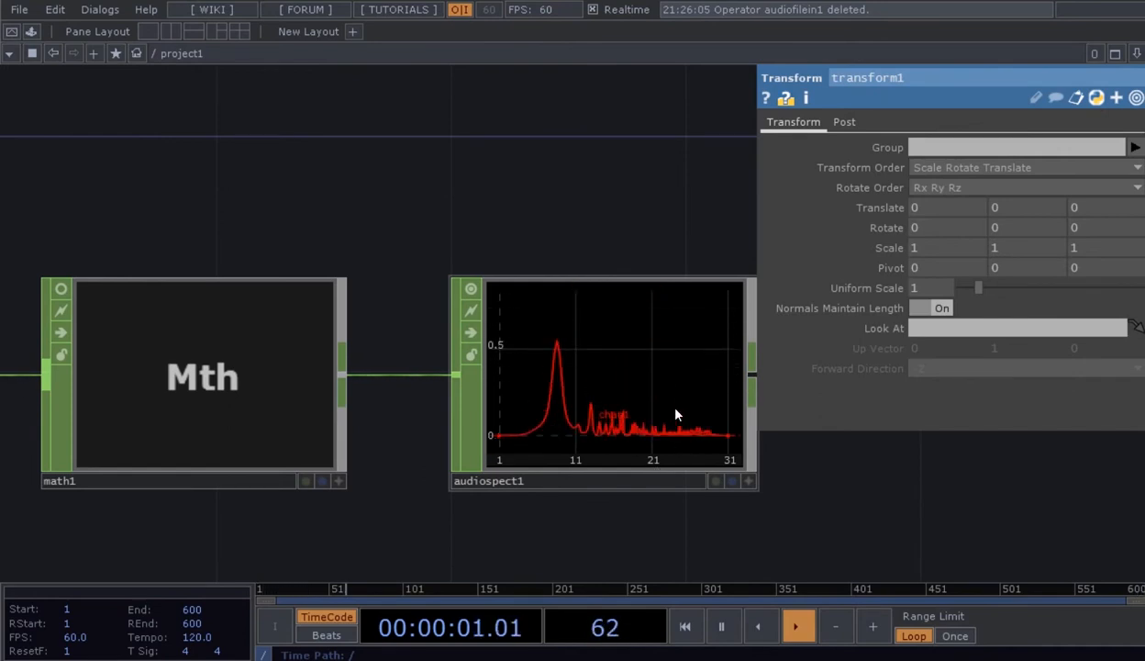
{"action": "scroll", "coordinate": [661, 404], "scroll_direction": "down", "scroll_amount": 5}
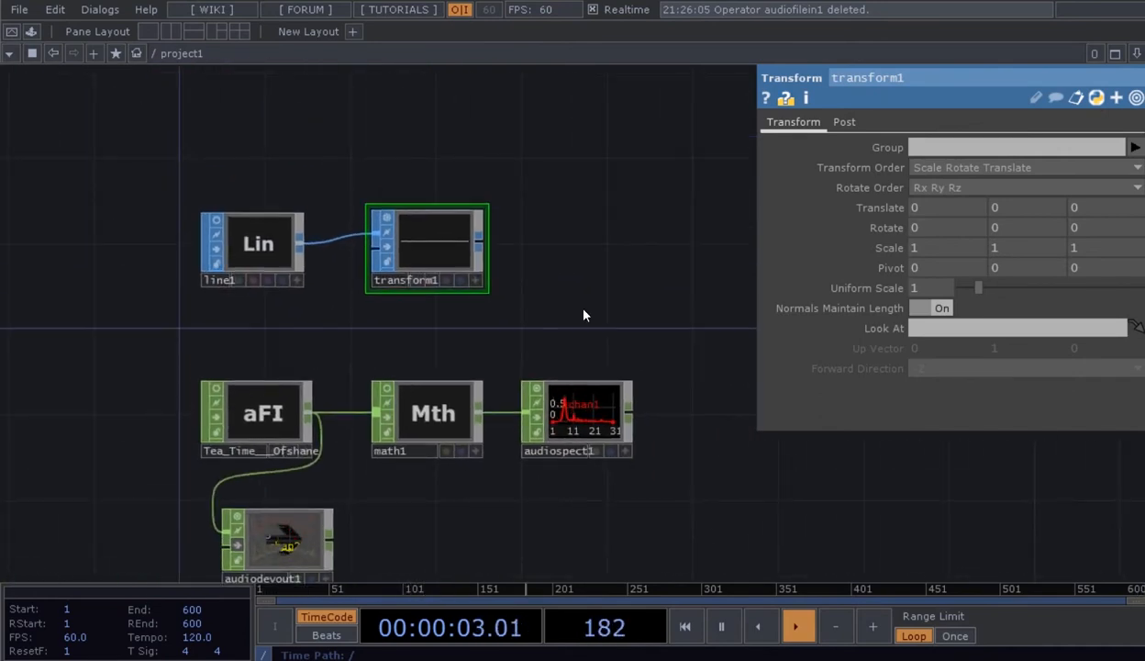
- Add a CHOP to SOP beside transform1, above the audiospect1 node
{"action": "scroll", "coordinate": [482, 271], "scroll_direction": "up", "scroll_amount": 3}
{"action": "left_click_drag", "start_coordinate": [621, 284], "coordinate": [567, 284]}
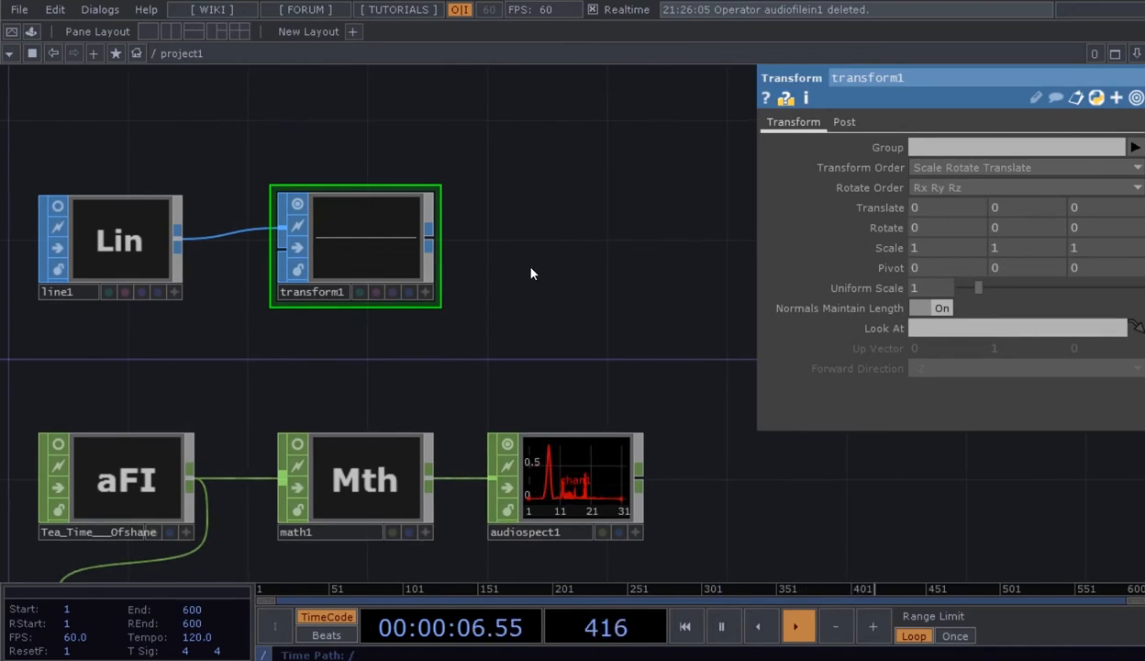
{"action": "key", "text": "Tab"}
{"action": "left_click", "coordinate": [405, 46]}
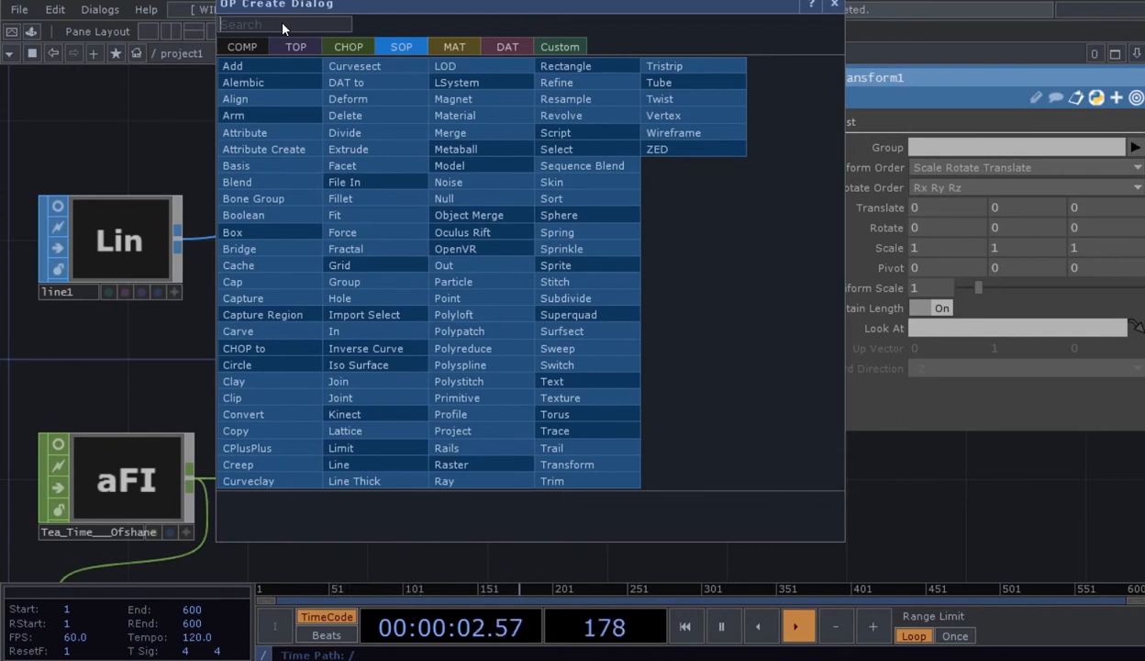
{"action": "type", "text": "chs"}
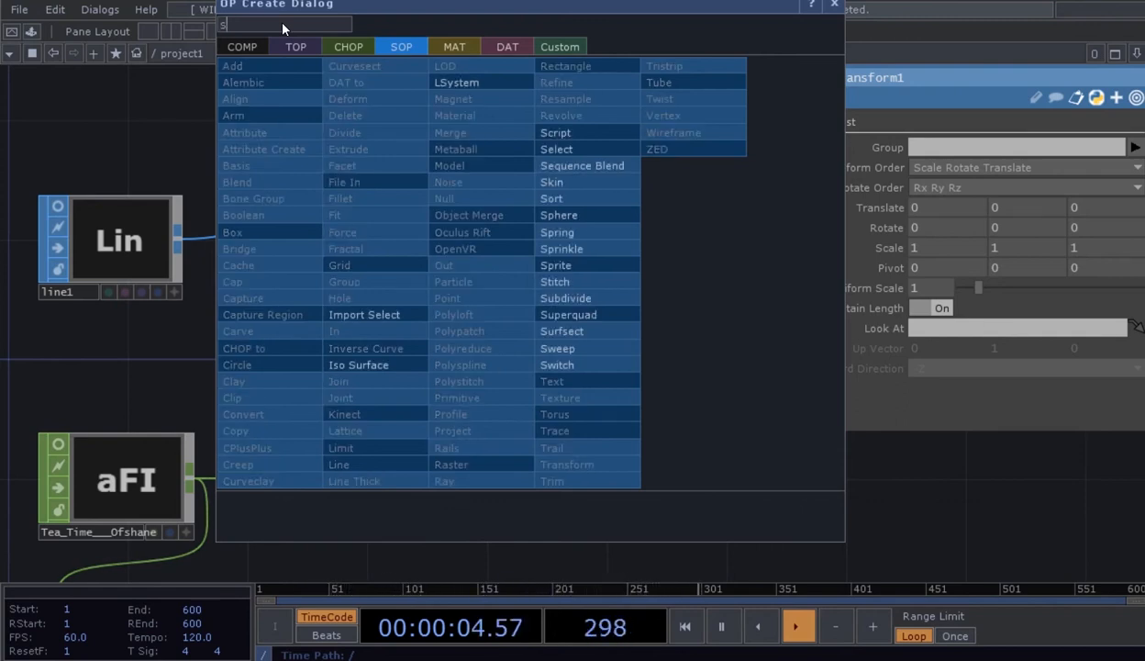
{"action": "key", "text": "BackSpace"}
{"action": "type", "text": "op"}
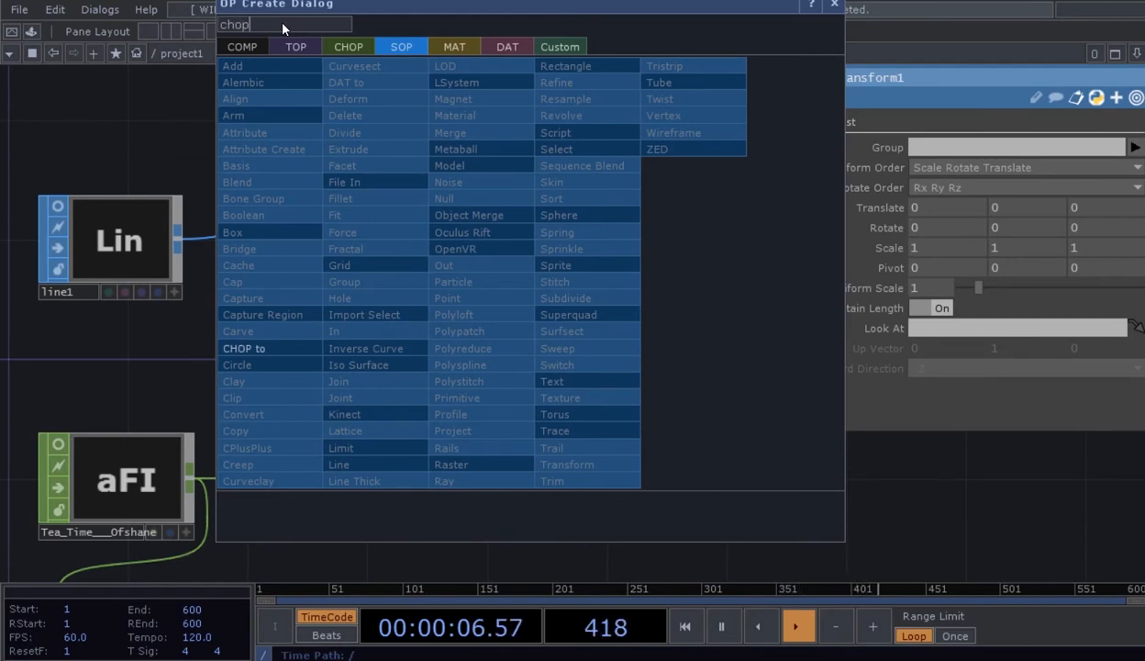
{"action": "type", "text": "to"}
{"action": "left_click", "coordinate": [243, 348]}
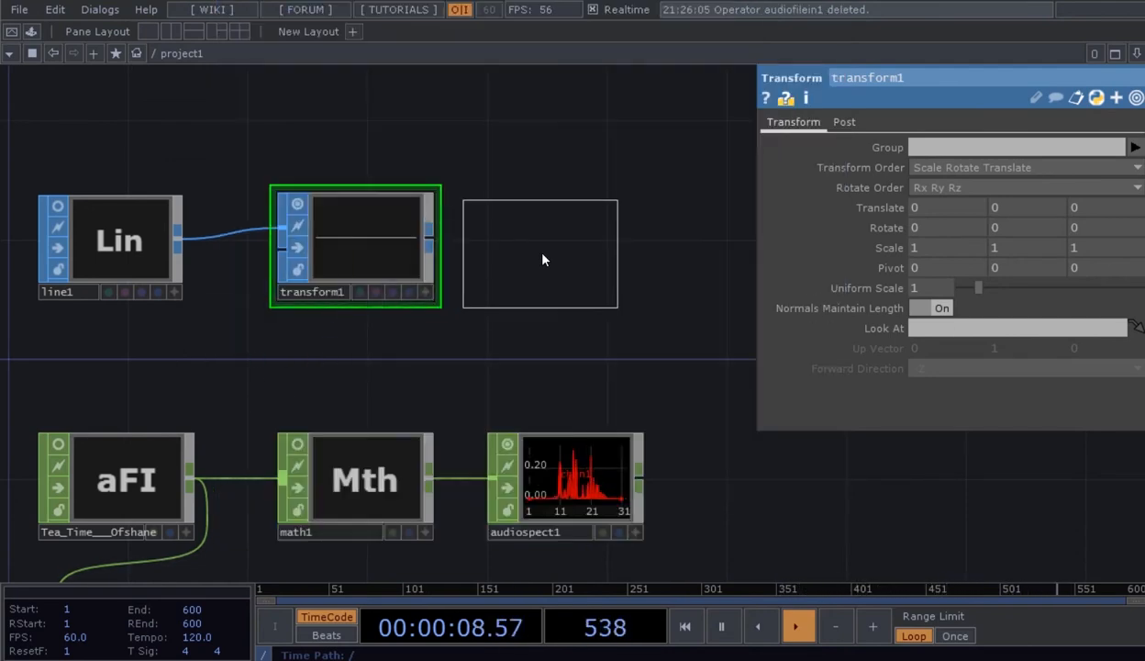
{"action": "left_click", "coordinate": [565, 264]}
- Feed the chopto1 node with transform1's output
{"action": "left_click_drag", "start_coordinate": [572, 351], "coordinate": [519, 347]}
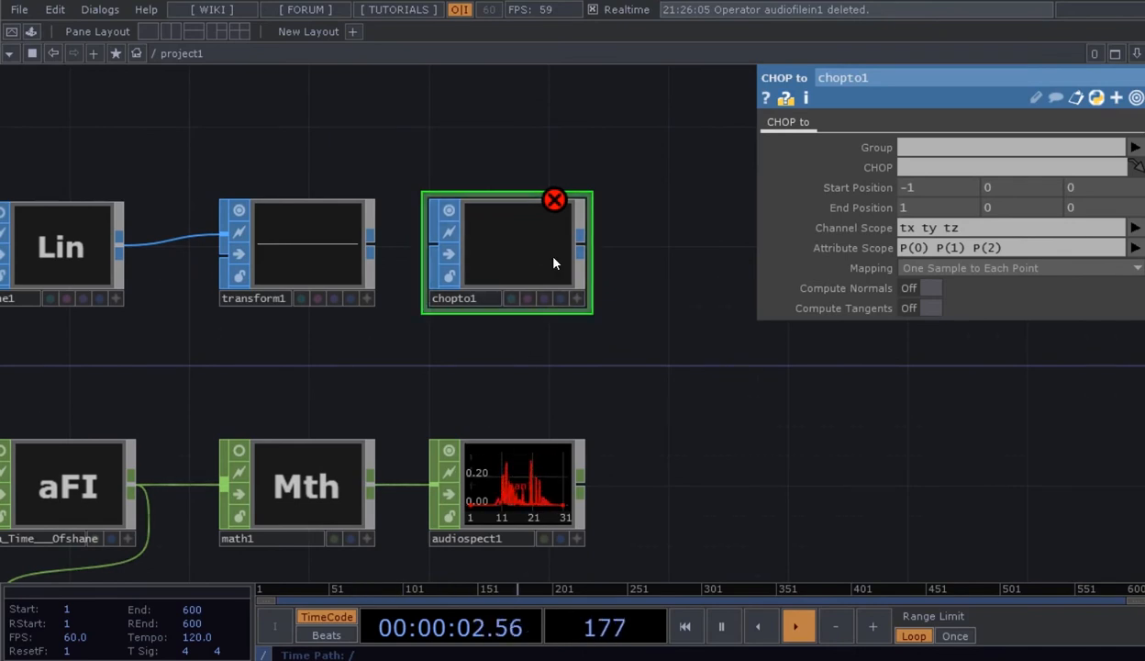
{"action": "scroll", "coordinate": [367, 266], "scroll_direction": "up", "scroll_amount": 3}
{"action": "left_click_drag", "start_coordinate": [368, 243], "coordinate": [440, 236]}
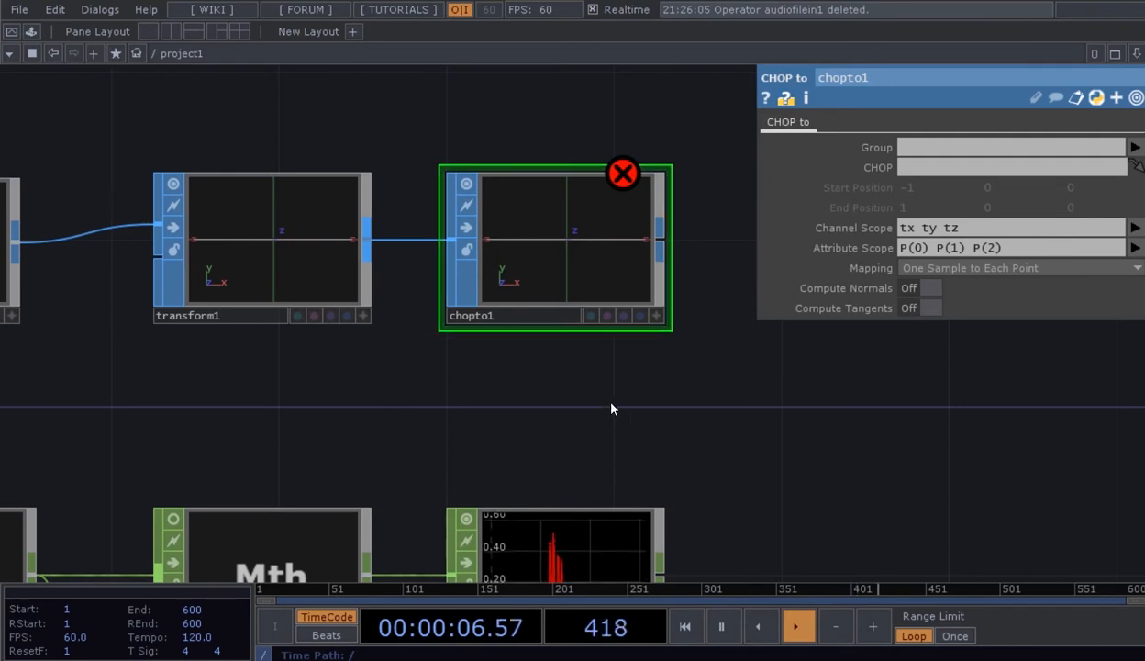
- Read the error on the chopto1 node in its node information
{"action": "left_click_drag", "start_coordinate": [703, 410], "coordinate": [692, 398]}
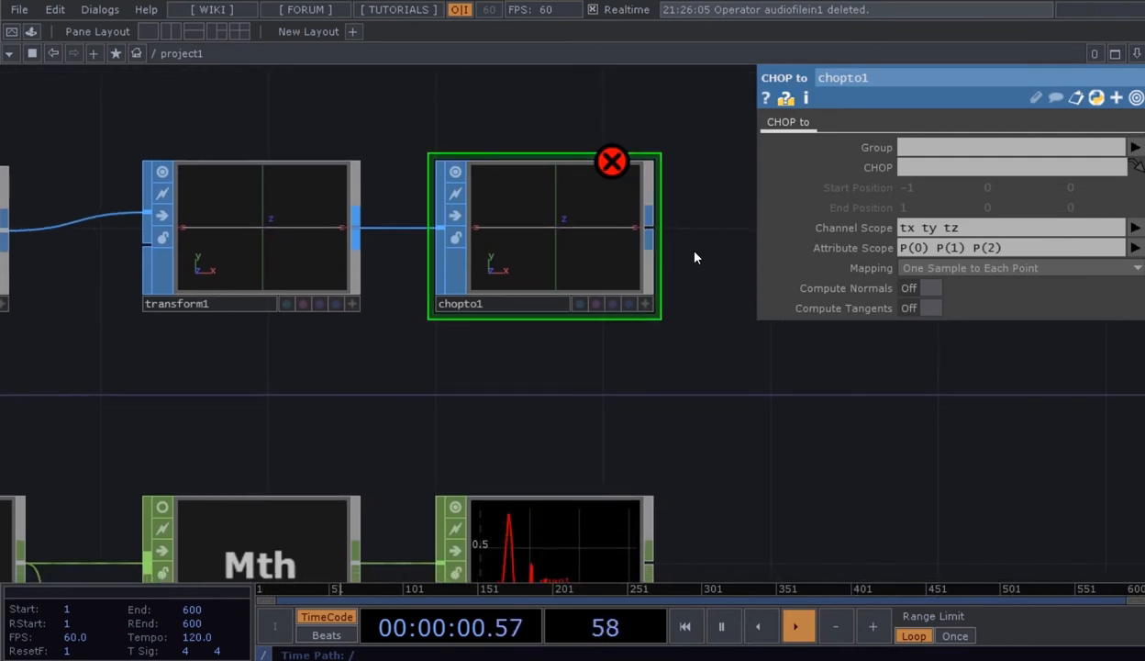
{"action": "left_click_drag", "start_coordinate": [696, 254], "coordinate": [670, 274]}
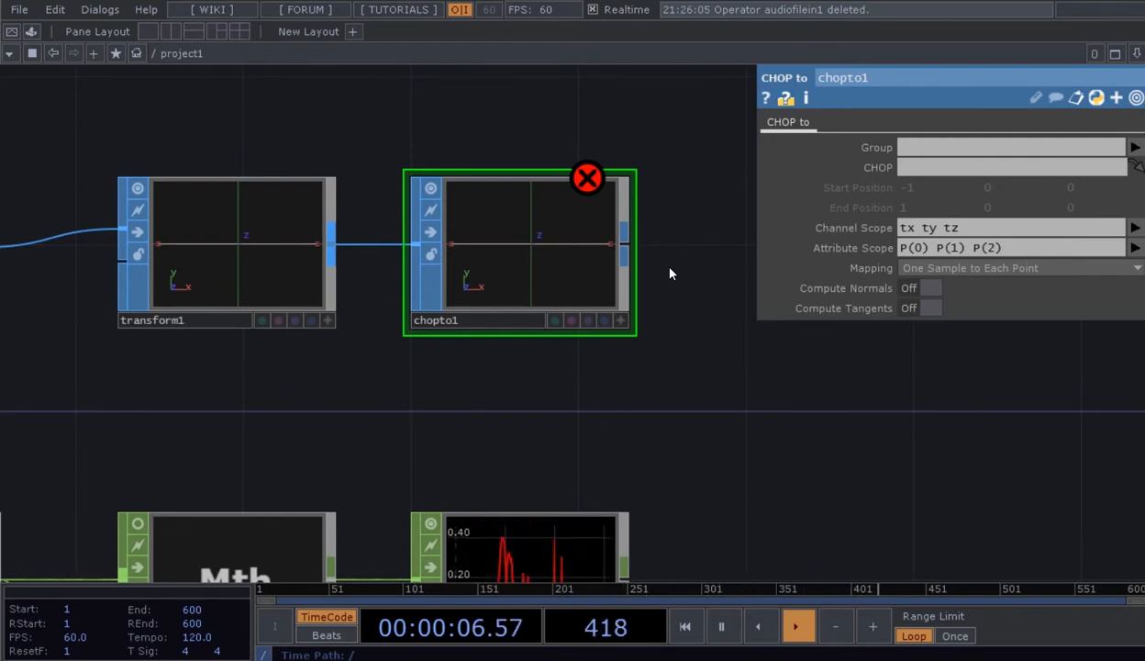
{"action": "middle_click", "coordinate": [589, 171]}
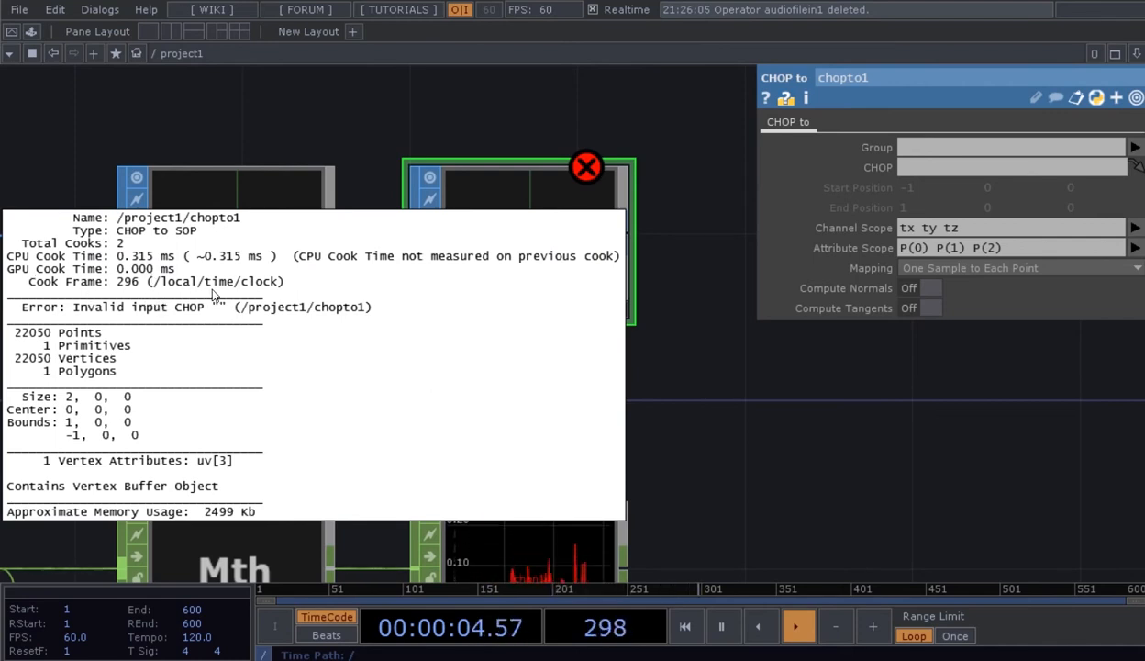
{"action": "left_click", "coordinate": [660, 284]}
- Assign the audiospect1 node as chopto1's CHOP
{"action": "scroll", "coordinate": [684, 427], "scroll_direction": "down", "scroll_amount": 3}
{"action": "left_click_drag", "start_coordinate": [690, 437], "coordinate": [615, 386]}
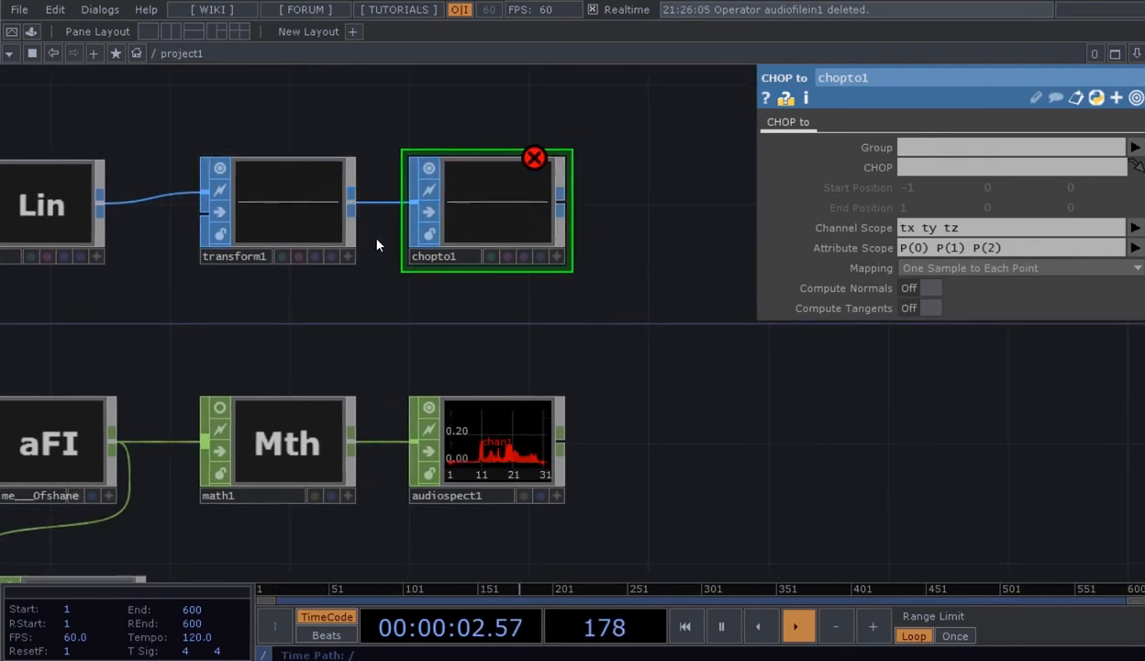
{"action": "scroll", "coordinate": [372, 234], "scroll_direction": "up", "scroll_amount": 3}
{"action": "scroll", "coordinate": [396, 259], "scroll_direction": "down", "scroll_amount": 4}
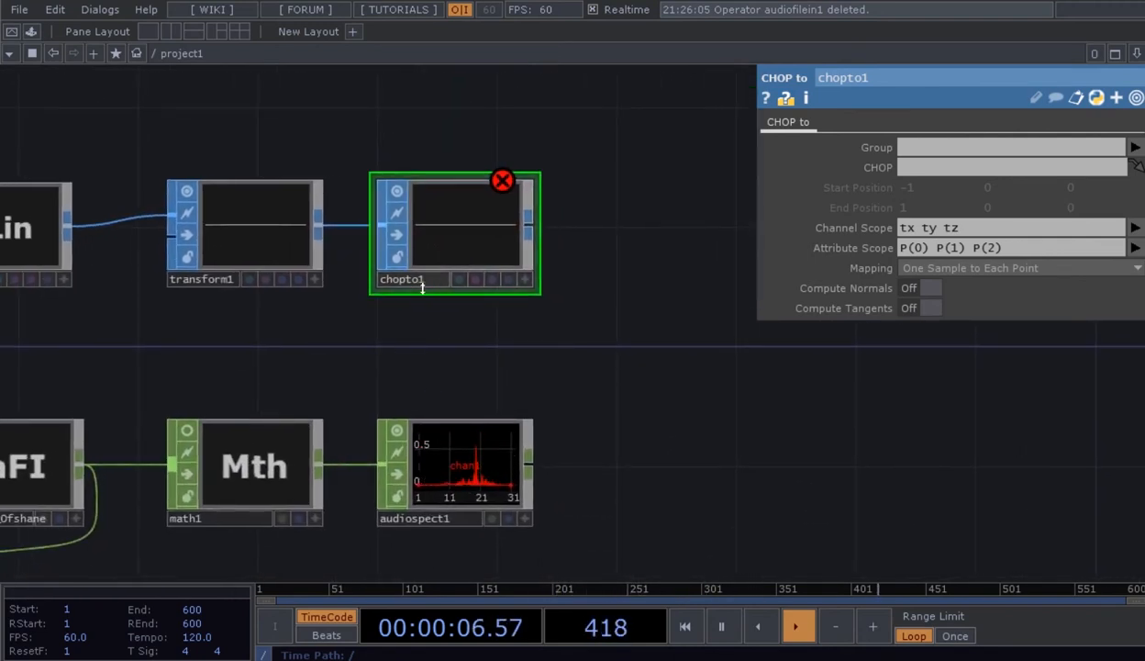
{"action": "scroll", "coordinate": [392, 289], "scroll_direction": "up", "scroll_amount": 3}
{"action": "scroll", "coordinate": [392, 288], "scroll_direction": "up", "scroll_amount": 1}
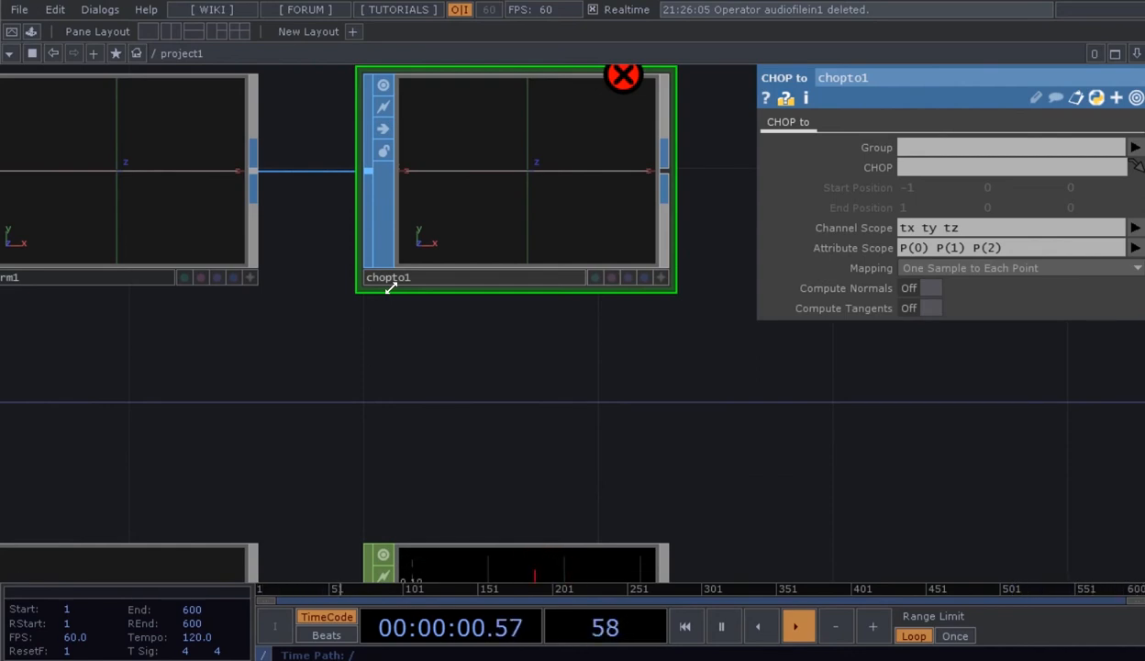
{"action": "scroll", "coordinate": [394, 290], "scroll_direction": "down", "scroll_amount": 5}
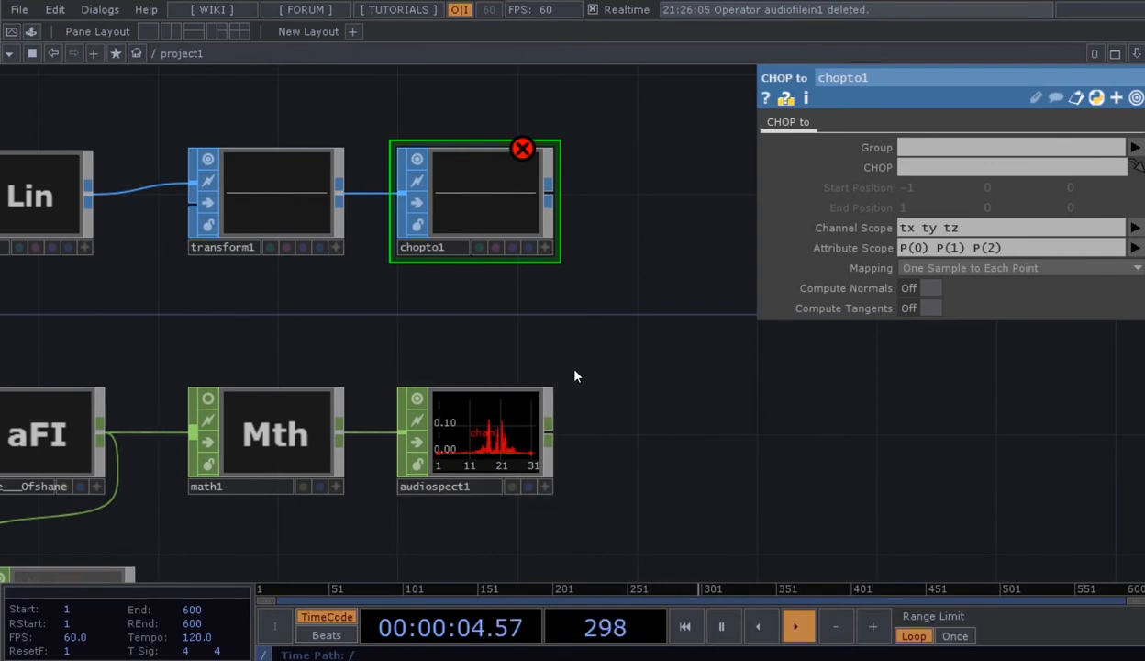
{"action": "left_click_drag", "start_coordinate": [576, 371], "coordinate": [594, 388]}
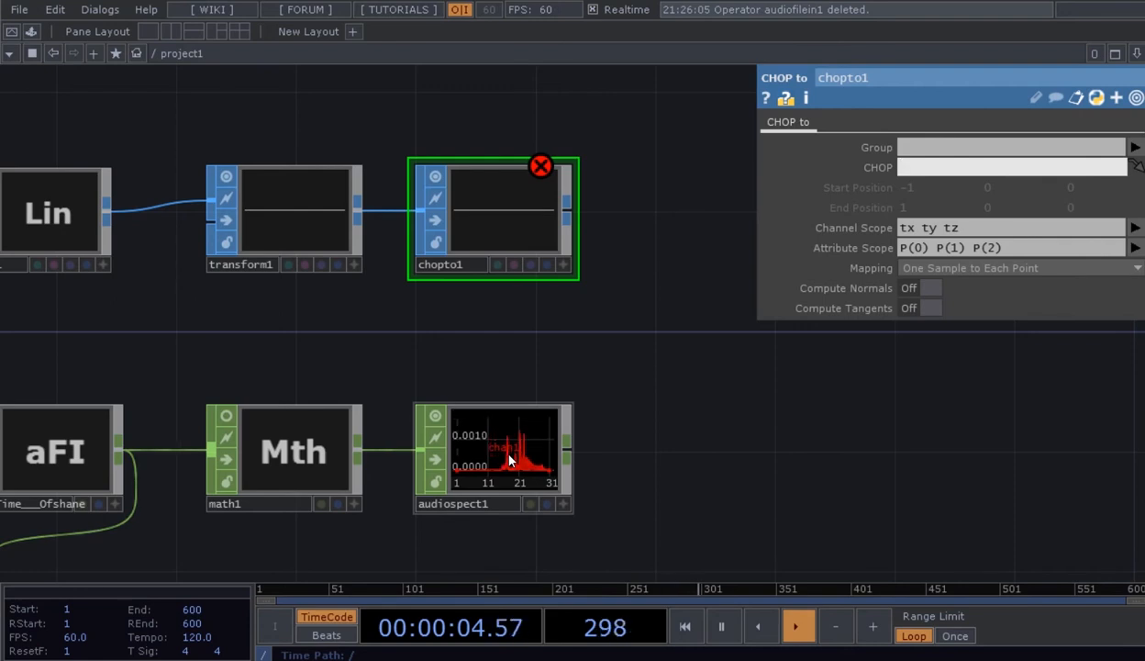
{"action": "left_click_drag", "start_coordinate": [510, 461], "coordinate": [918, 167]}
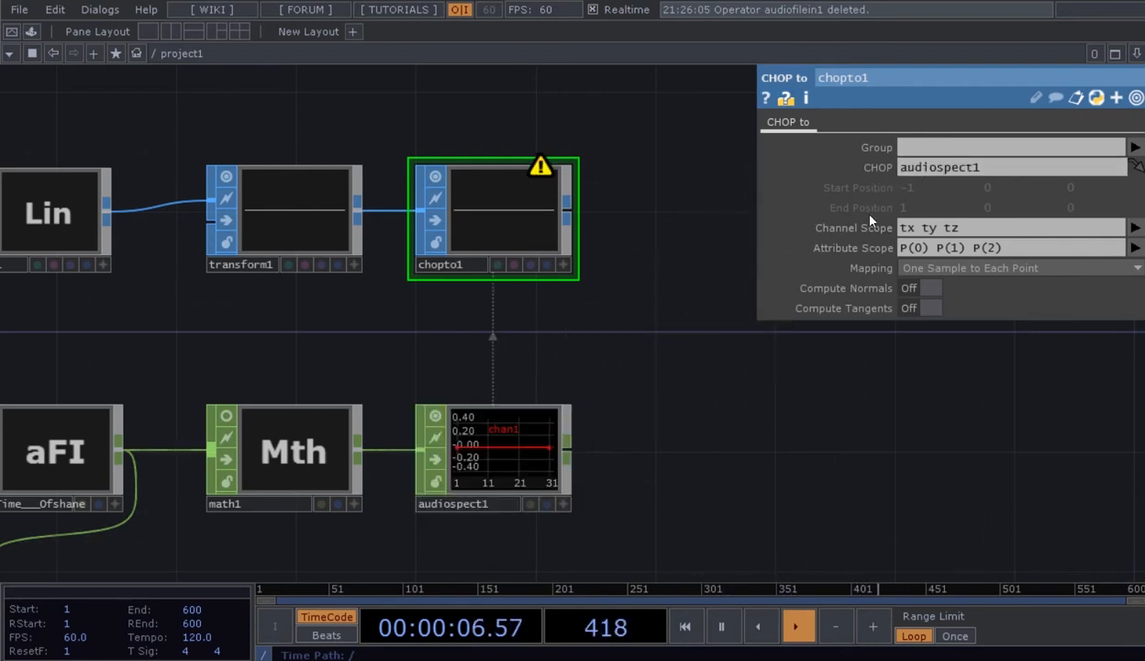
- Read the warnings on the chopto1 node in its node information
{"action": "left_click_drag", "start_coordinate": [686, 450], "coordinate": [706, 475]}
{"action": "scroll", "coordinate": [592, 243], "scroll_direction": "up", "scroll_amount": 5}
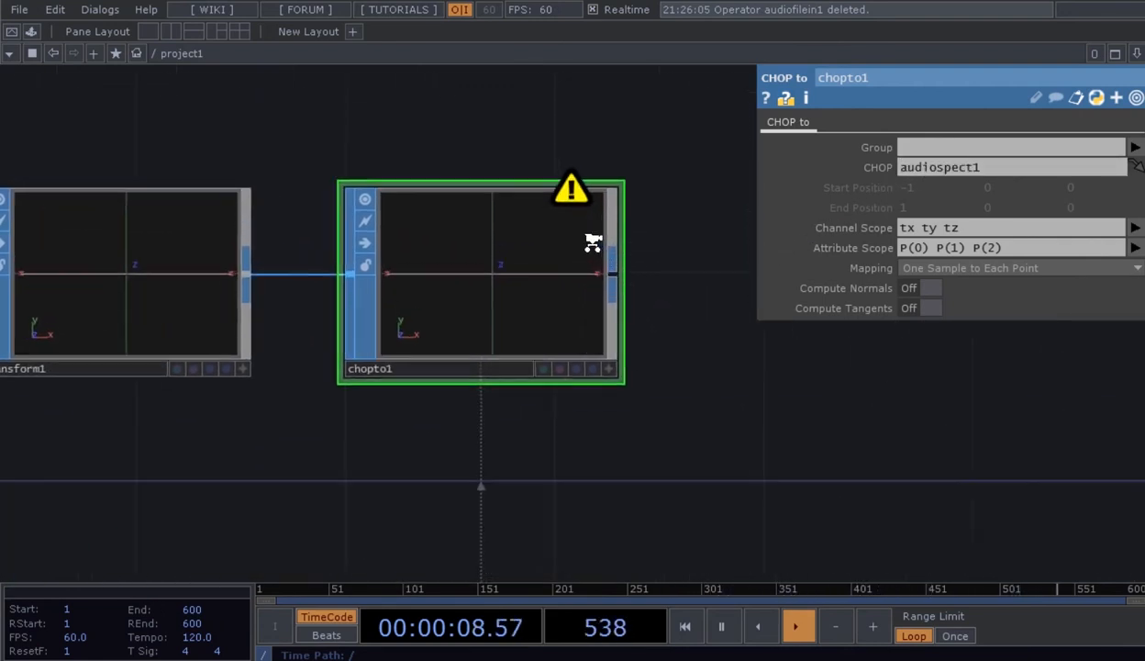
{"action": "middle_click", "coordinate": [571, 189]}
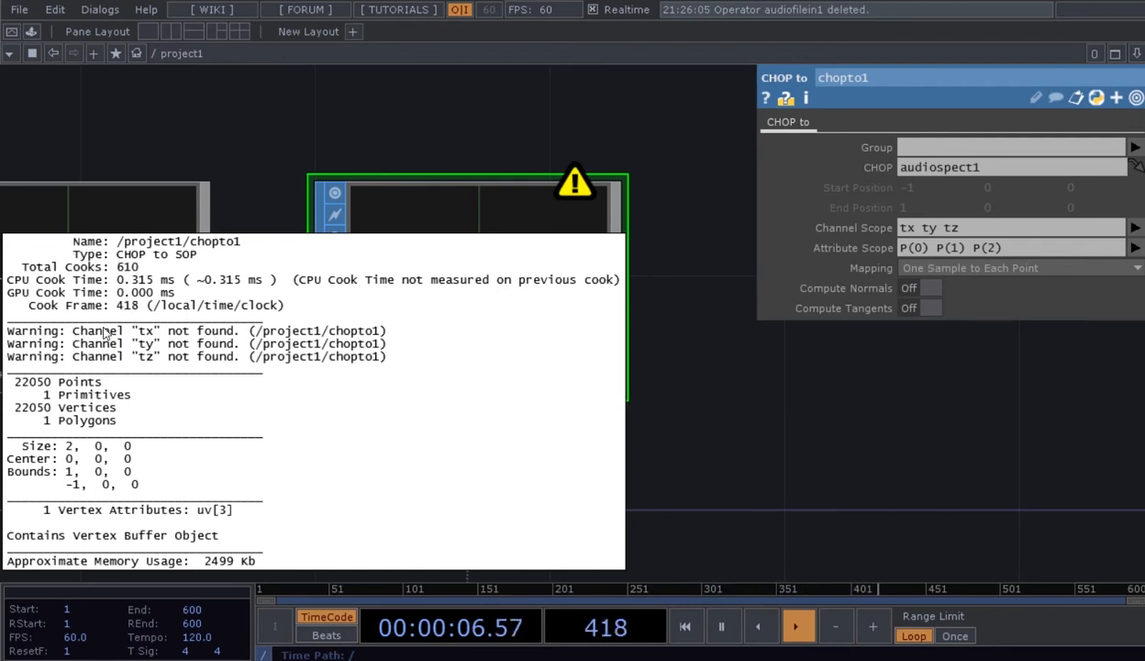
{"action": "left_click", "coordinate": [788, 469]}
- Examine chopto1's Channel Scope and Attribute Scope against the channel in the audiospect1 viewer
{"action": "left_click_drag", "start_coordinate": [774, 462], "coordinate": [717, 443]}
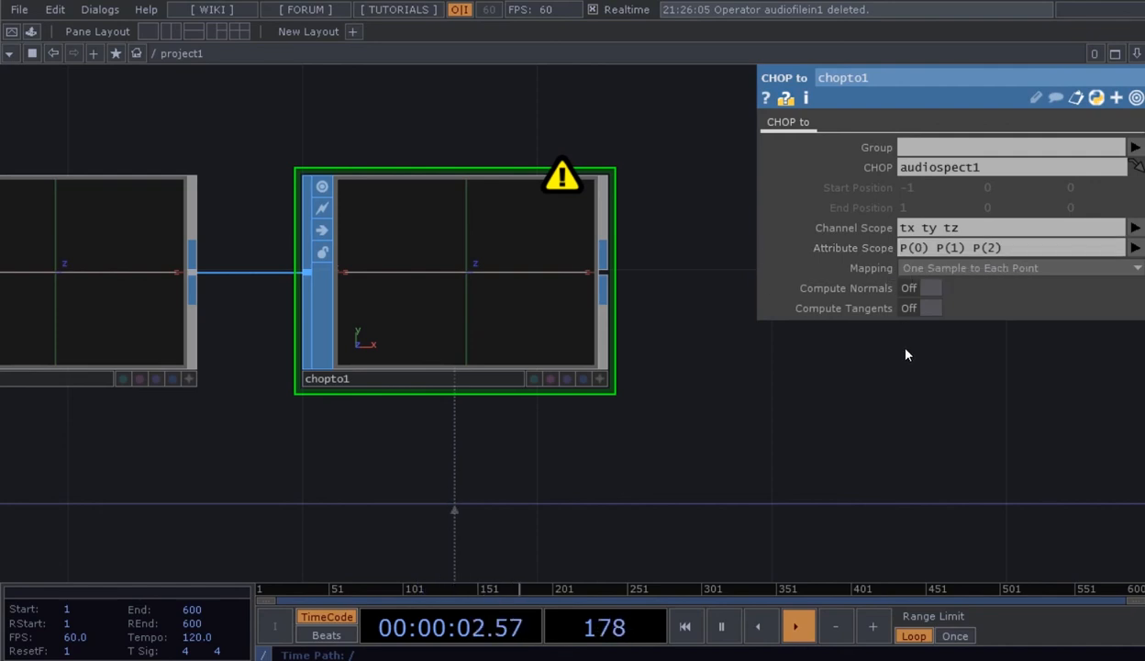
{"action": "left_click_drag", "start_coordinate": [889, 399], "coordinate": [876, 387]}
{"action": "left_click_drag", "start_coordinate": [730, 425], "coordinate": [737, 438]}
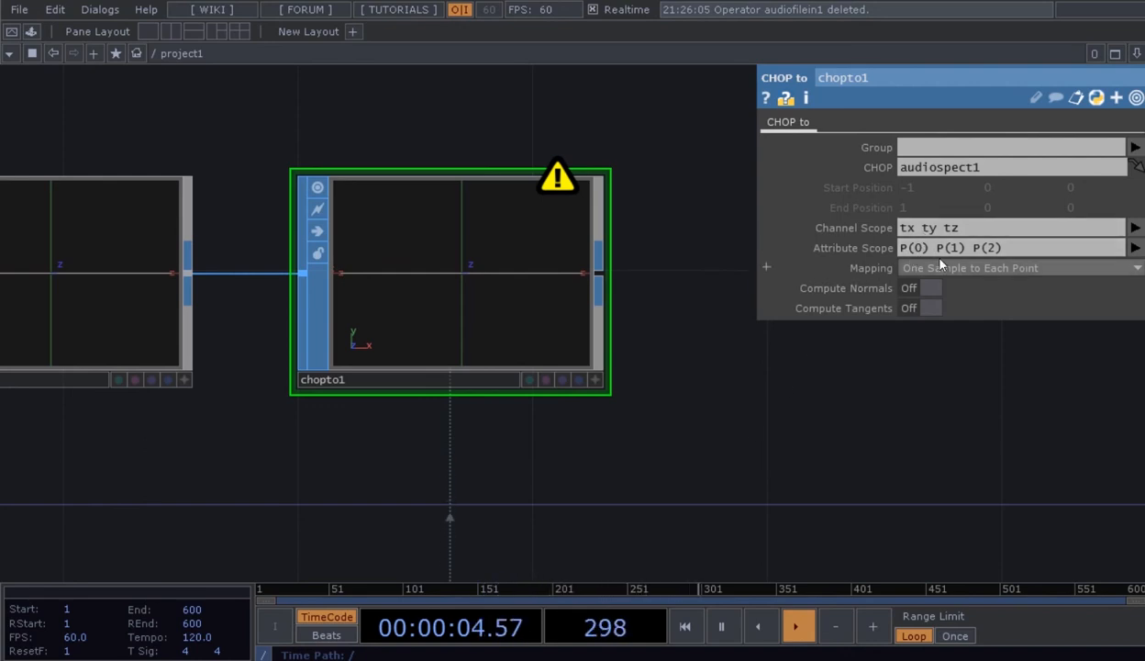
{"action": "left_click_drag", "start_coordinate": [992, 381], "coordinate": [934, 411]}
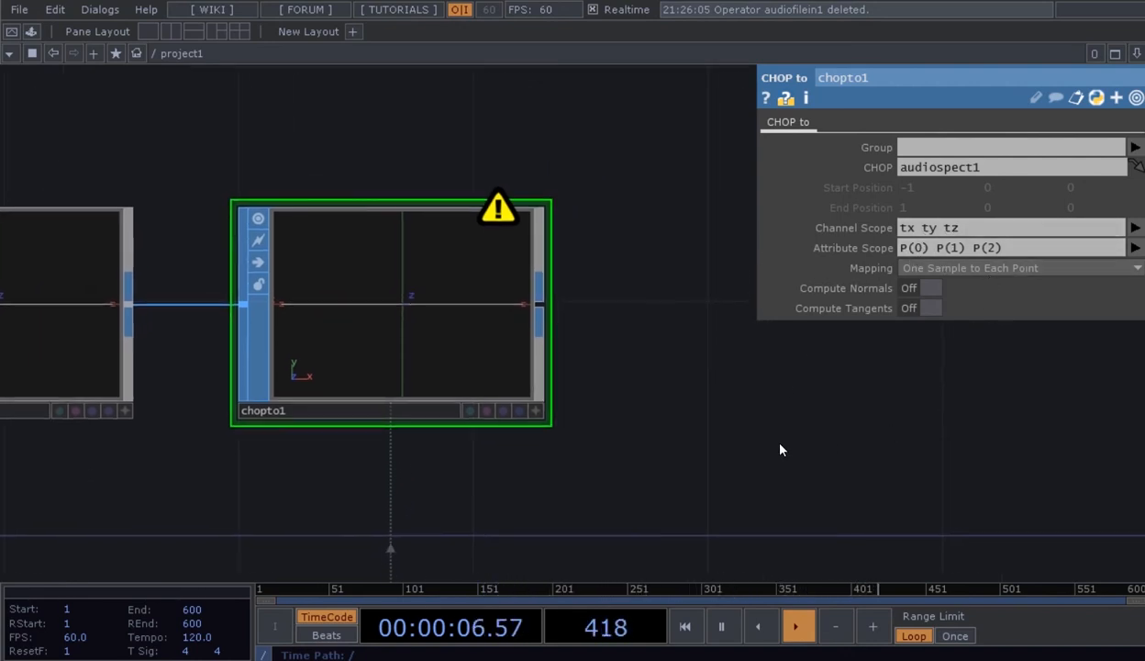
{"action": "scroll", "coordinate": [776, 446], "scroll_direction": "down", "scroll_amount": 3}
{"action": "left_click_drag", "start_coordinate": [721, 429], "coordinate": [642, 290]}
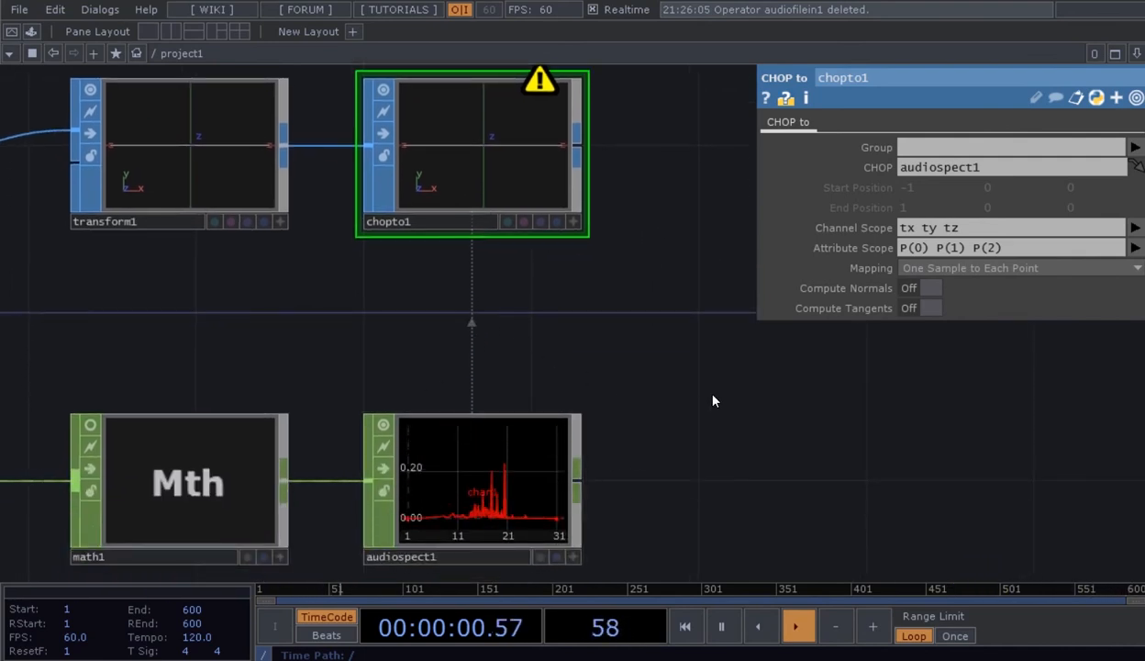
{"action": "left_click_drag", "start_coordinate": [713, 397], "coordinate": [750, 324]}
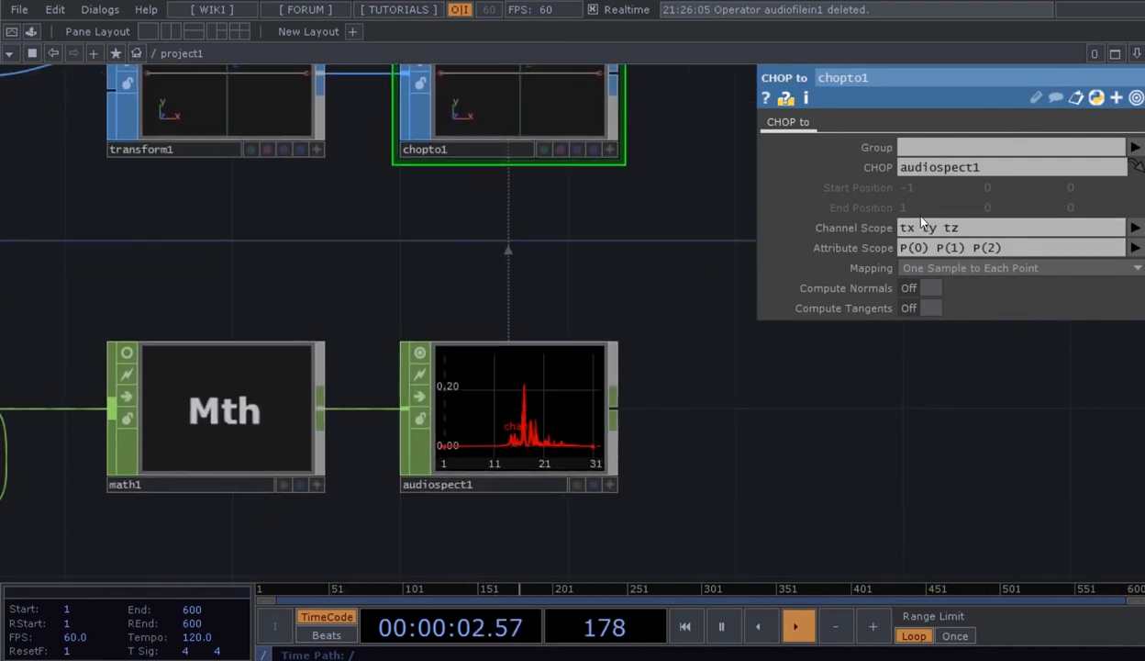
{"action": "left_click_drag", "start_coordinate": [749, 386], "coordinate": [738, 400]}
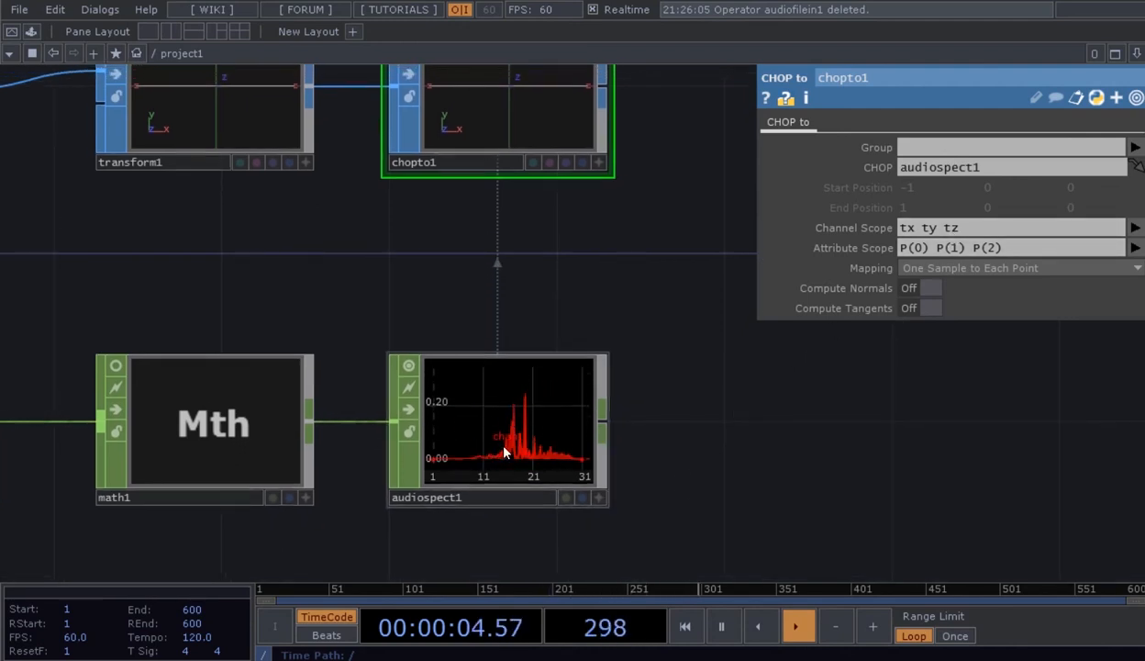
{"action": "left_click_drag", "start_coordinate": [701, 335], "coordinate": [710, 448]}
- Remove tx and tz from chopto1's Channel Scope, leaving only ty
{"action": "double_click", "coordinate": [900, 227]}
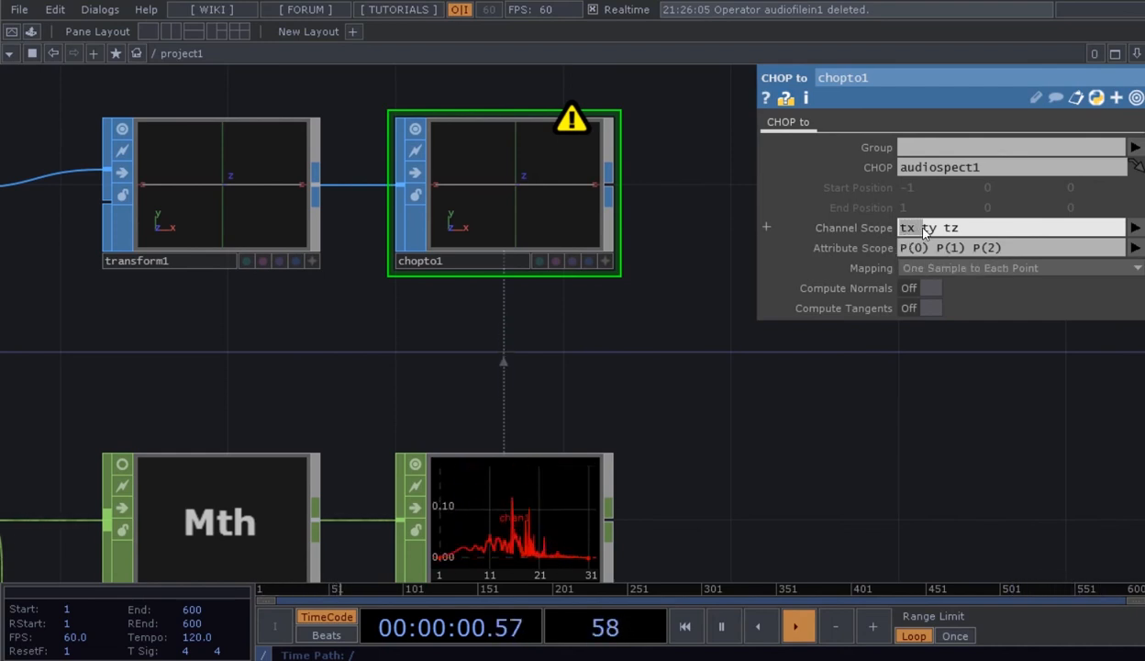
{"action": "key", "text": "BackSpace"}
{"action": "left_click_drag", "start_coordinate": [915, 230], "coordinate": [958, 235]}
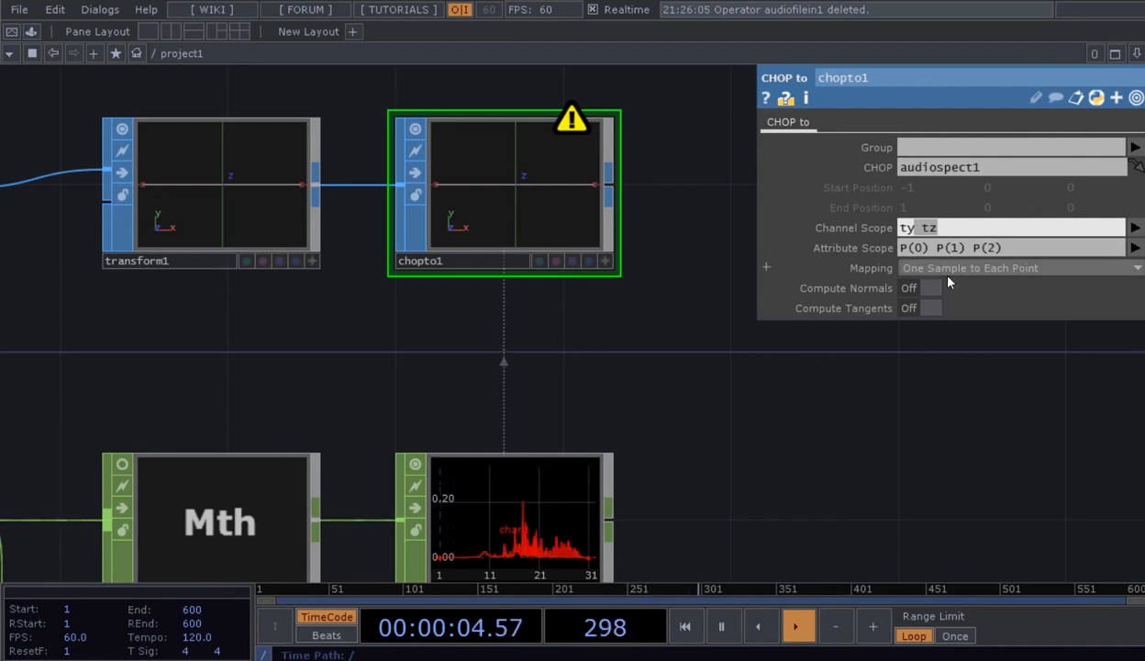
{"action": "key", "text": "BackSpace"}
{"action": "key", "text": "Return"}
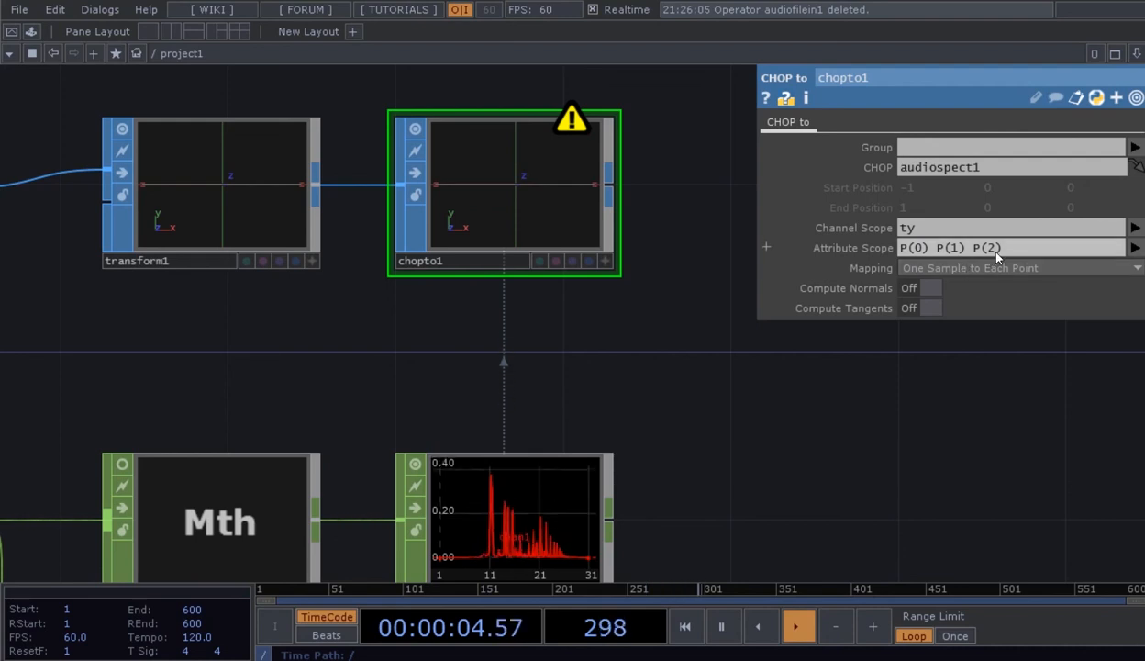
- Reduce chopto1's Attribute Scope to P(1) by removing P(0) and P(2)
{"action": "left_click_drag", "start_coordinate": [934, 248], "coordinate": [969, 253]}
{"action": "key", "text": "BackSpace"}
{"action": "left_click", "coordinate": [925, 386]}
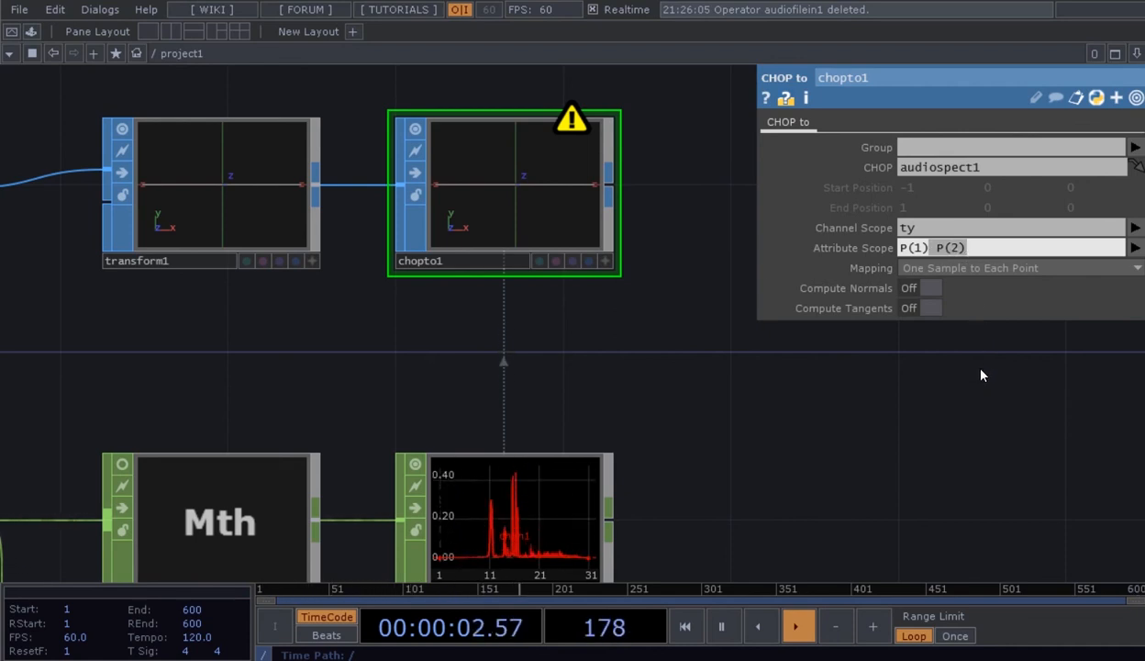
{"action": "key", "text": "BackSpace"}
- Check the channel name in the audiospect1 viewer against chopto1's Channel Scope
{"action": "left_click_drag", "start_coordinate": [981, 375], "coordinate": [642, 359]}
{"action": "middle_click_drag", "start_coordinate": [523, 187], "coordinate": [523, 188]}
{"action": "left_click_drag", "start_coordinate": [649, 243], "coordinate": [671, 220]}
{"action": "left_click_drag", "start_coordinate": [691, 289], "coordinate": [689, 240]}
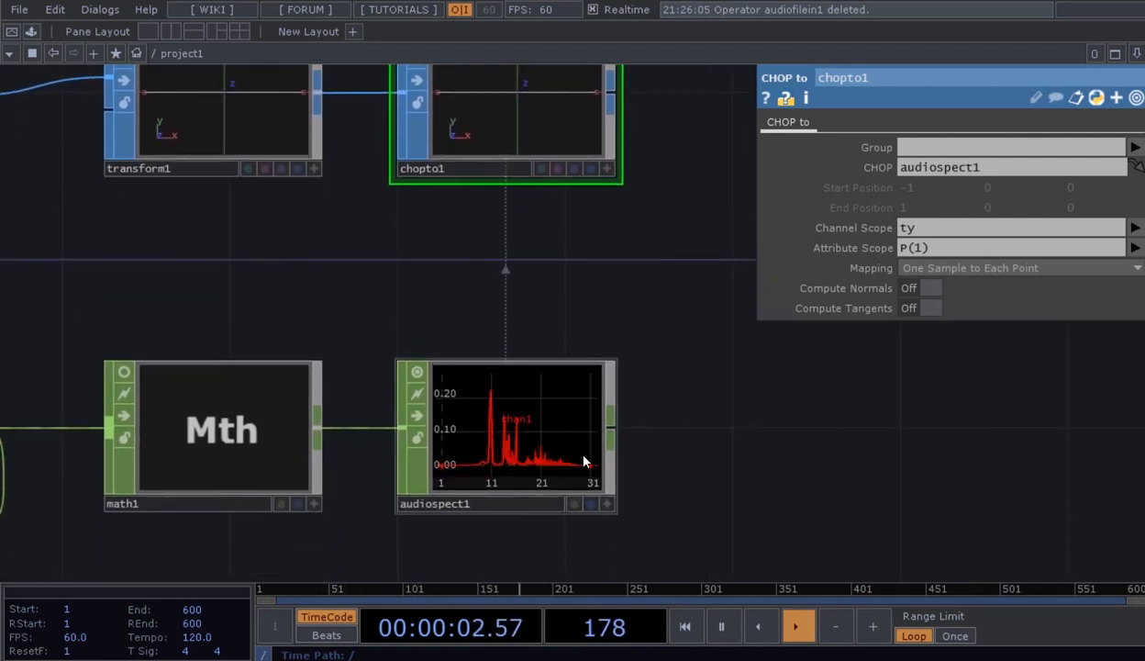
{"action": "scroll", "coordinate": [521, 452], "scroll_direction": "up", "scroll_amount": 4}
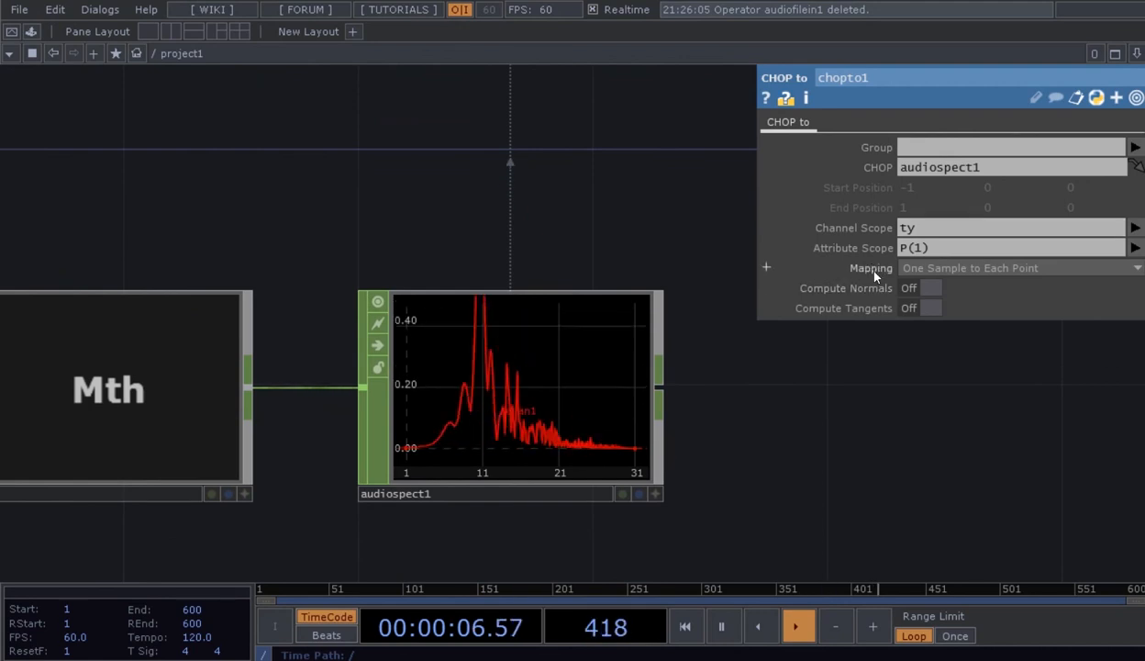
{"action": "left_click_drag", "start_coordinate": [787, 442], "coordinate": [797, 416]}
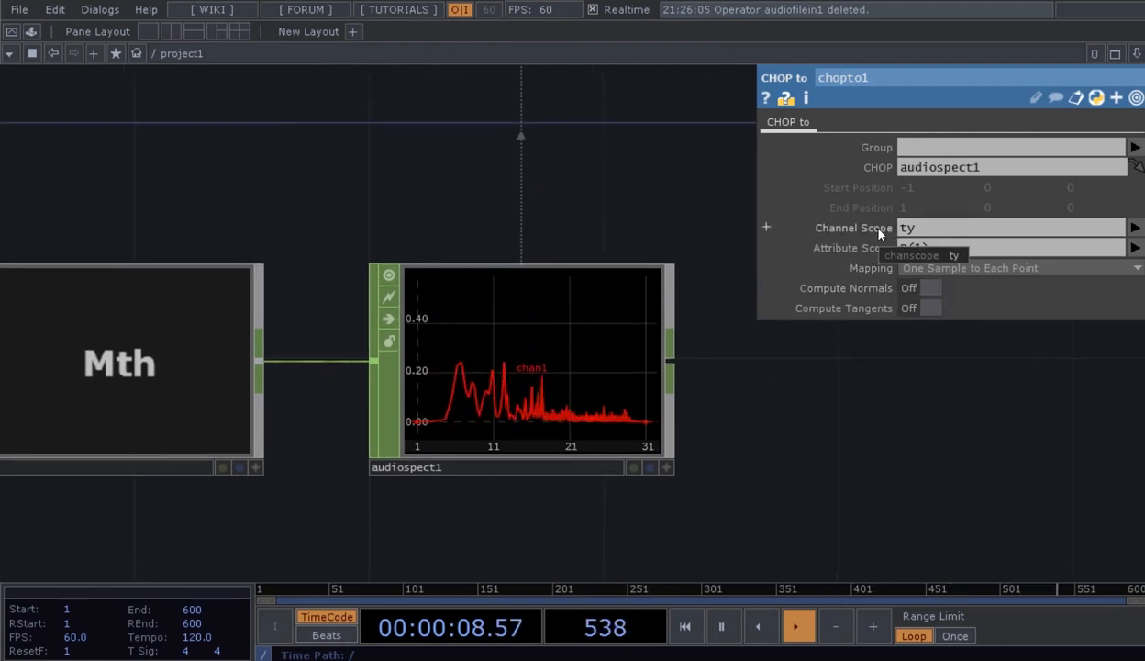
{"action": "scroll", "coordinate": [578, 404], "scroll_direction": "up", "scroll_amount": 5}
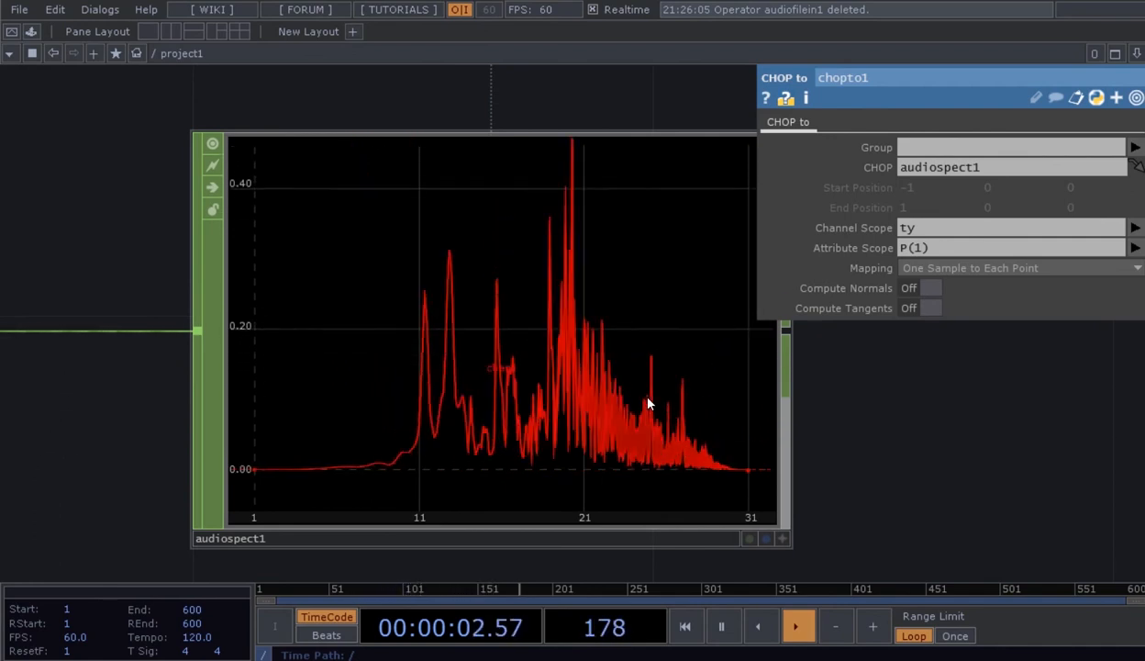
{"action": "left_click_drag", "start_coordinate": [928, 323], "coordinate": [924, 354]}
- Replace ty with the chan1 channel in chopto1's Channel Scope
{"action": "left_click", "coordinate": [1134, 228]}
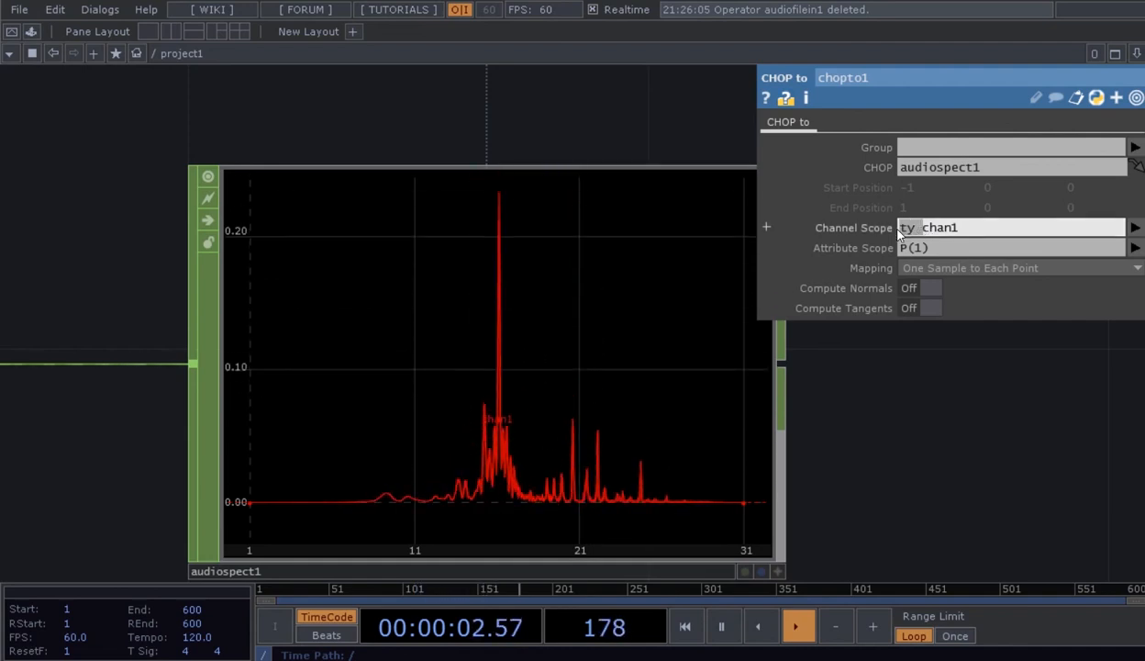
{"action": "key", "text": "BackSpace"}
{"action": "key", "text": "BackSpace"}
{"action": "key", "text": "BackSpace"}
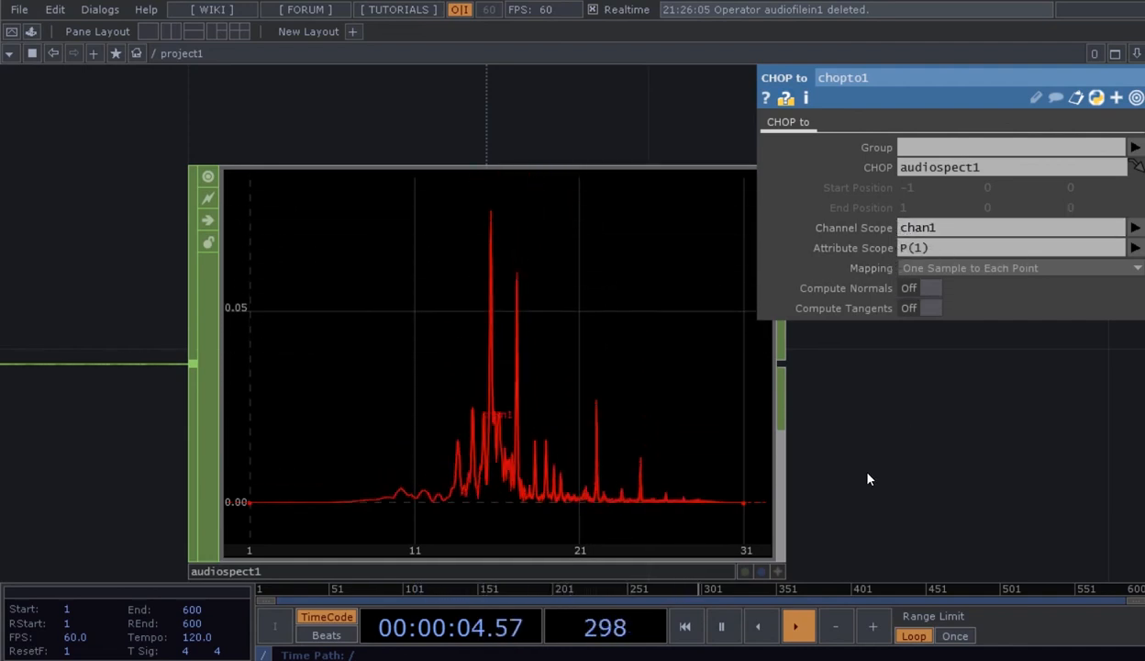
- Compare the displaced line in the chopto1 viewer with the audiospect1 waveform
{"action": "scroll", "coordinate": [838, 460], "scroll_direction": "down", "scroll_amount": 10}
{"action": "scroll", "coordinate": [621, 249], "scroll_direction": "up", "scroll_amount": 3}
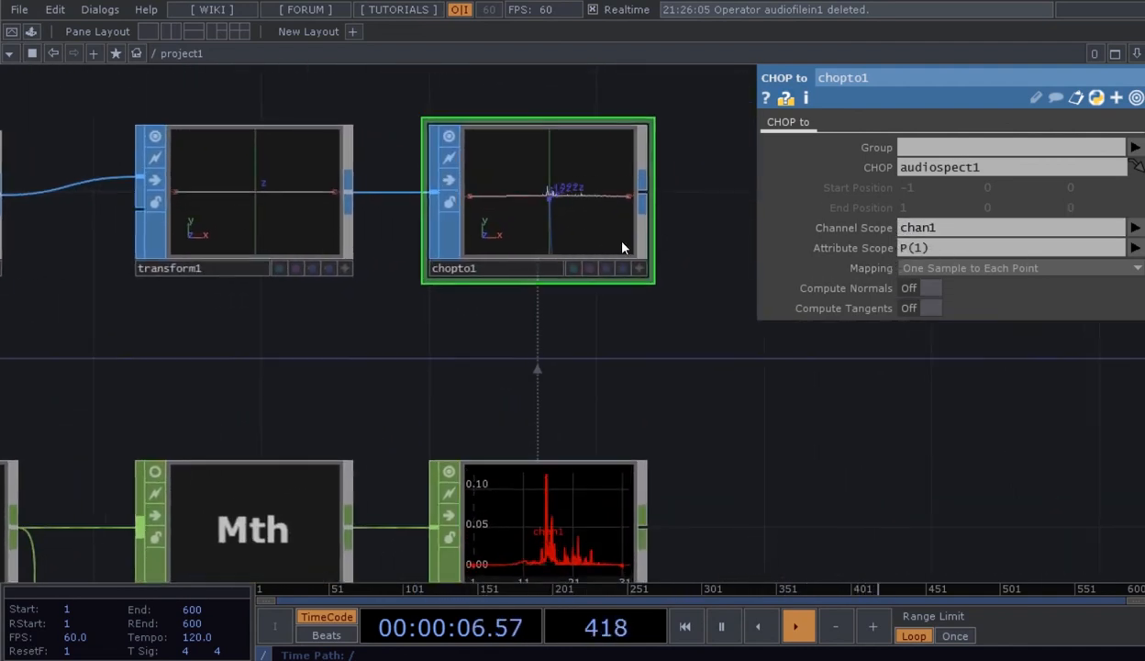
{"action": "scroll", "coordinate": [683, 253], "scroll_direction": "up", "scroll_amount": 3}
{"action": "left_click_drag", "start_coordinate": [703, 362], "coordinate": [705, 341]}
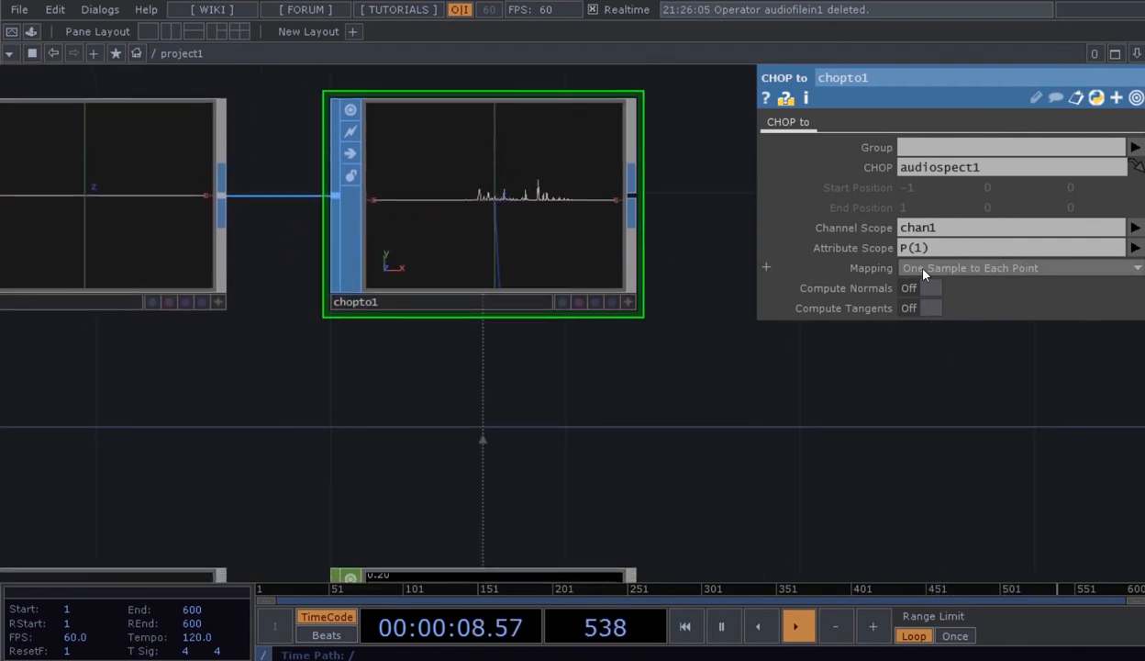
{"action": "left_click_drag", "start_coordinate": [587, 342], "coordinate": [654, 161]}
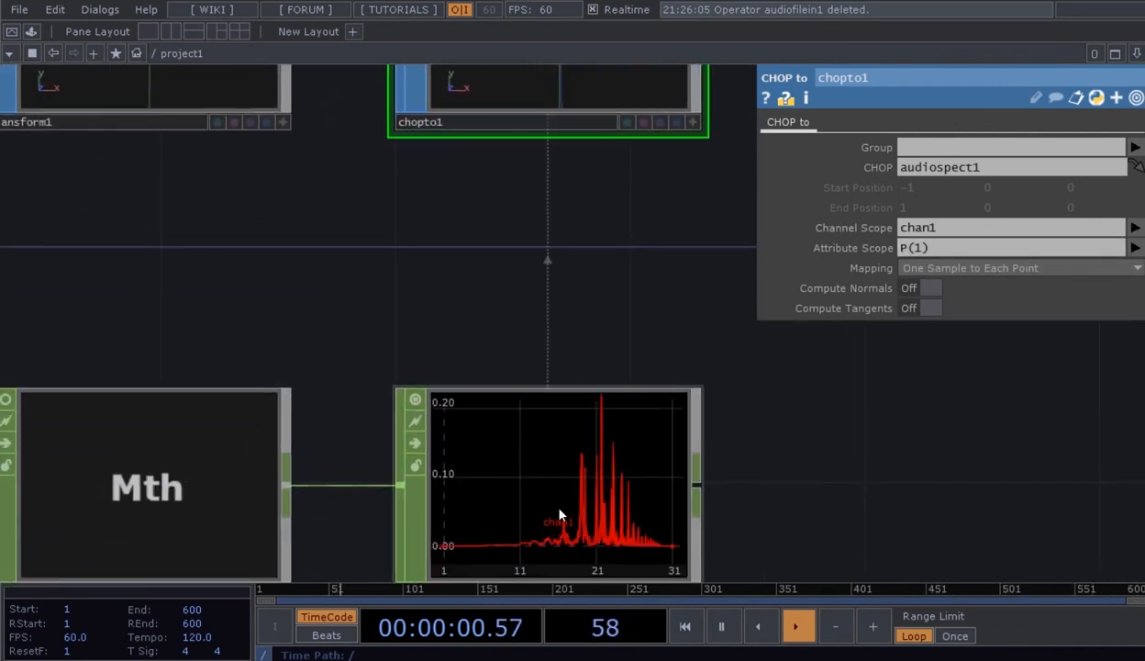
{"action": "left_click_drag", "start_coordinate": [678, 296], "coordinate": [675, 450]}
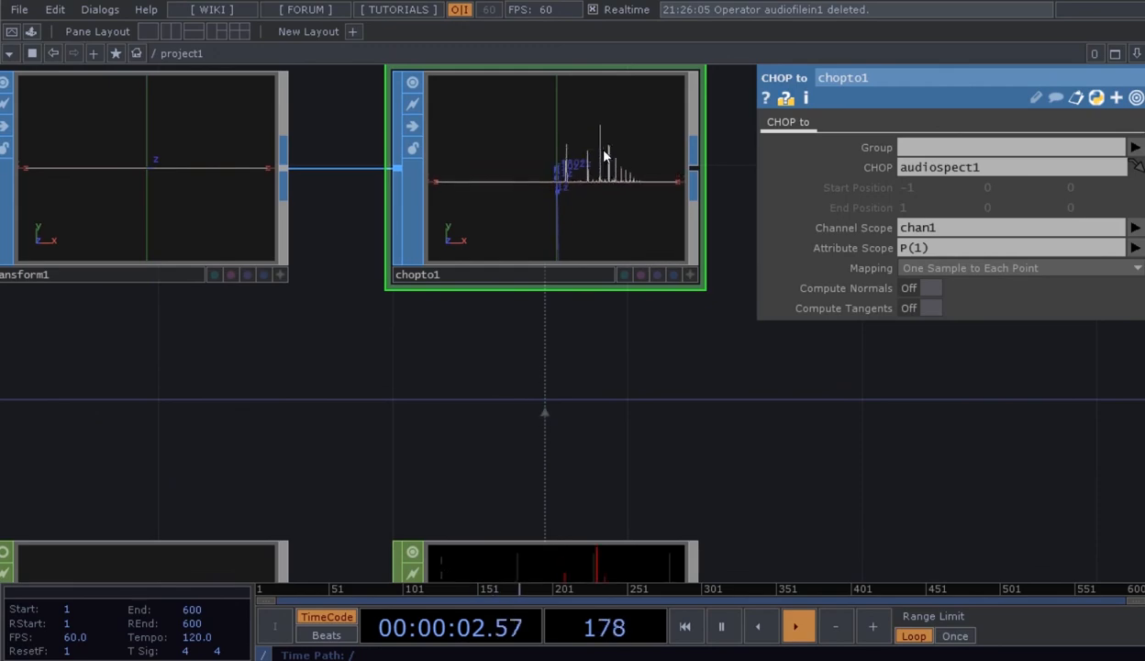
{"action": "left_click_drag", "start_coordinate": [657, 339], "coordinate": [663, 401]}
{"action": "scroll", "coordinate": [679, 249], "scroll_direction": "up", "scroll_amount": 3}
{"action": "scroll", "coordinate": [679, 249], "scroll_direction": "up", "scroll_amount": 2}
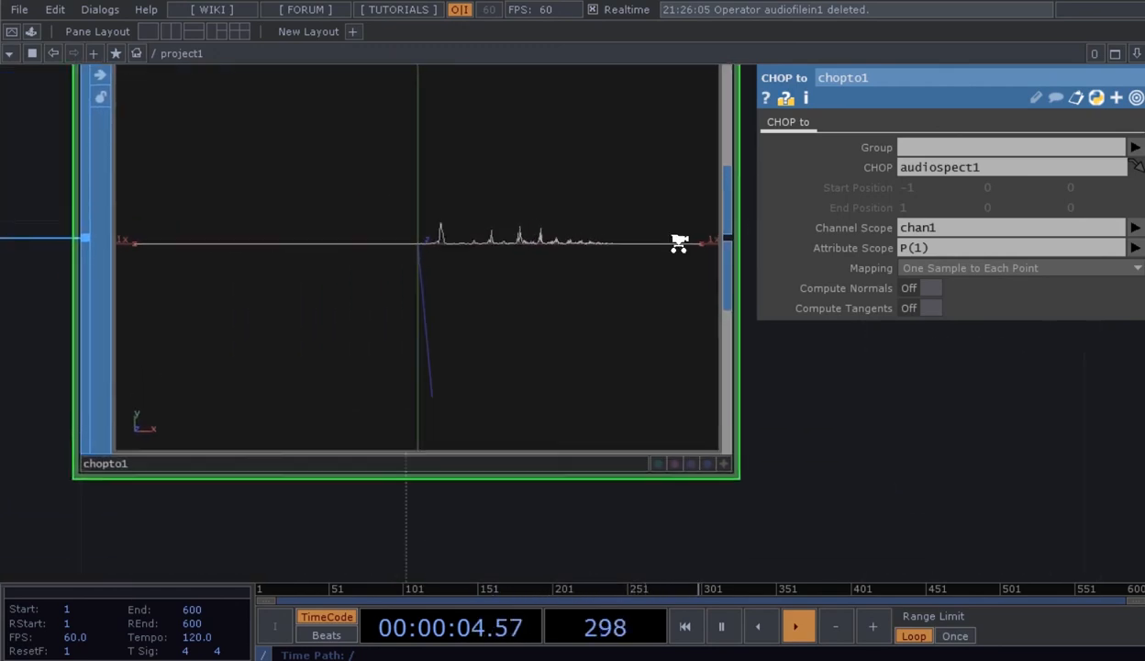